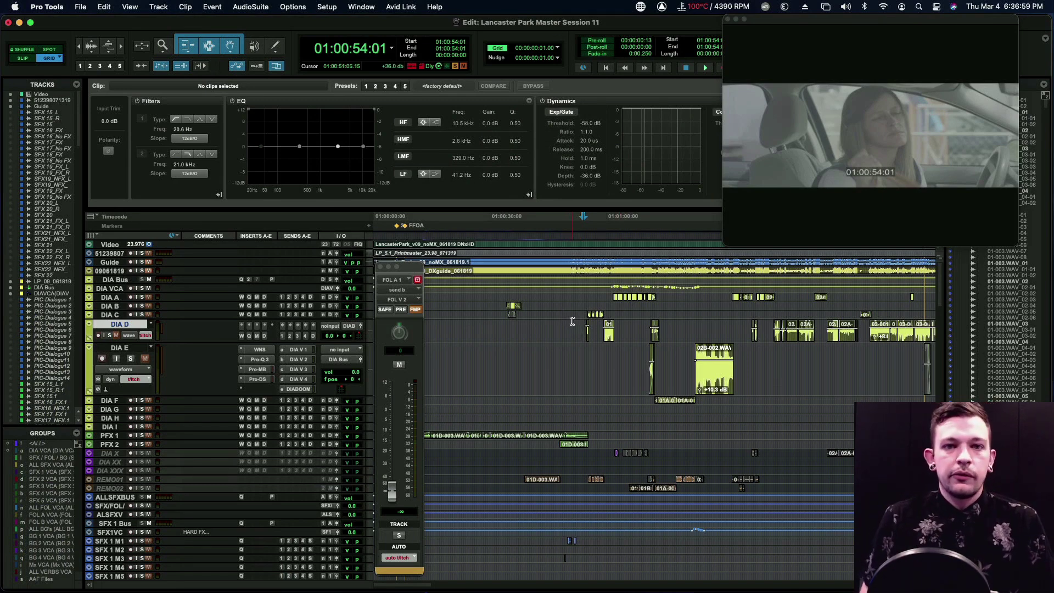
Select the DIA E track from 01:01:44:10 to 01:01:50:08.
{"action": "scroll", "coordinate": [572, 321], "scroll_direction": "right", "scroll_amount": 2}
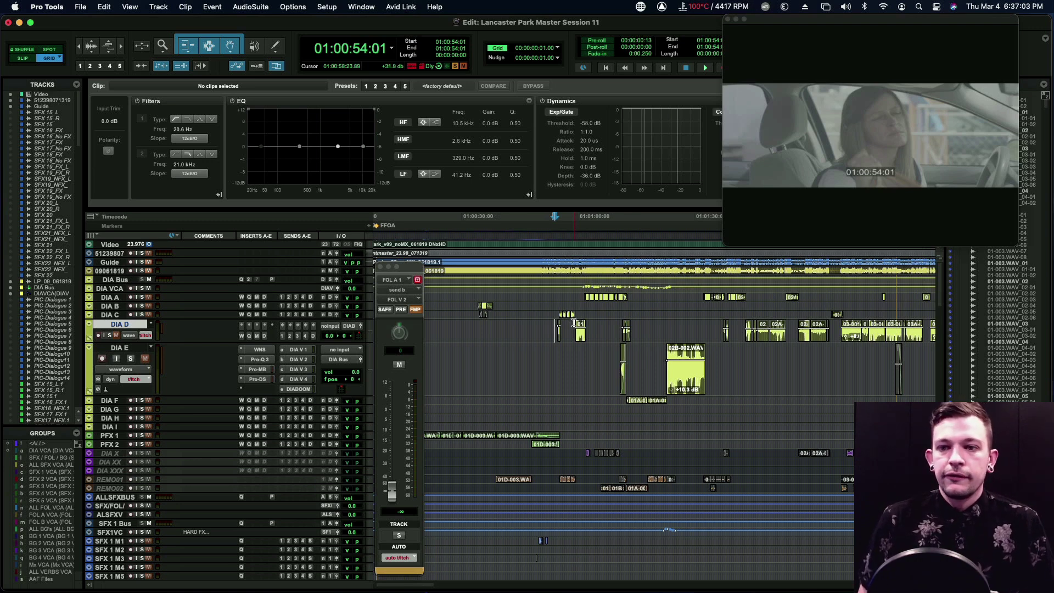
{"action": "scroll", "coordinate": [574, 324], "scroll_direction": "left", "scroll_amount": 2}
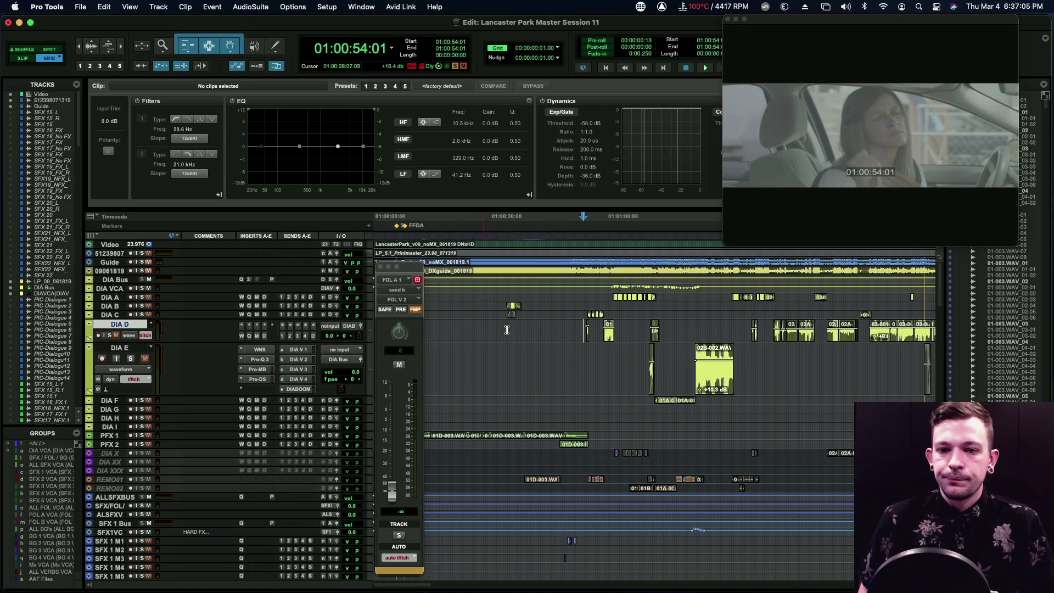
{"action": "scroll", "coordinate": [650, 332], "scroll_direction": "down", "scroll_amount": 1}
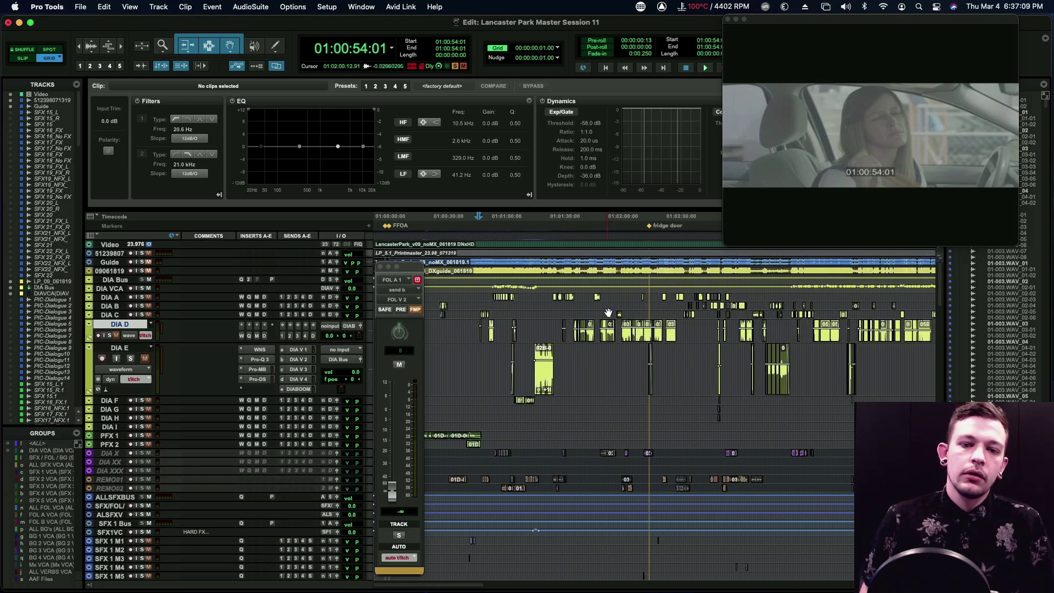
{"action": "left_click", "coordinate": [629, 359]}
{"action": "left_click", "coordinate": [576, 367]}
{"action": "mouse_move", "coordinate": [575, 368]}
{"action": "left_mouse_down"}
{"action": "mouse_move", "coordinate": [633, 367]}
{"action": "mouse_move", "coordinate": [587, 364]}
{"action": "left_mouse_up"}
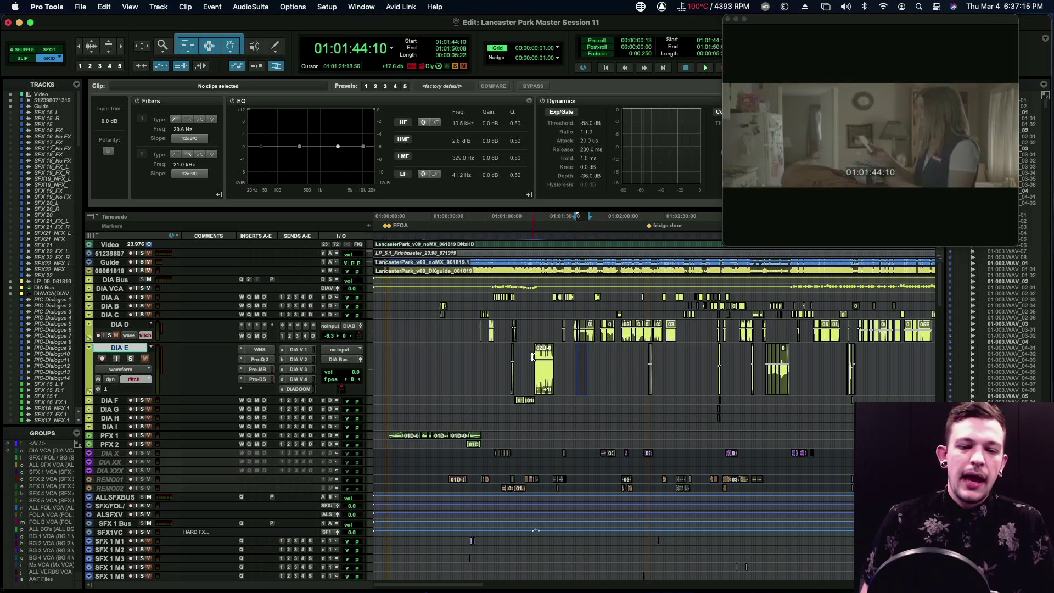
Scroll the track list down to the SFX tracks near the fridge door marker.
{"action": "scroll", "coordinate": [571, 357], "scroll_direction": "down", "scroll_amount": 3}
{"action": "scroll", "coordinate": [610, 352], "scroll_direction": "down", "scroll_amount": 6}
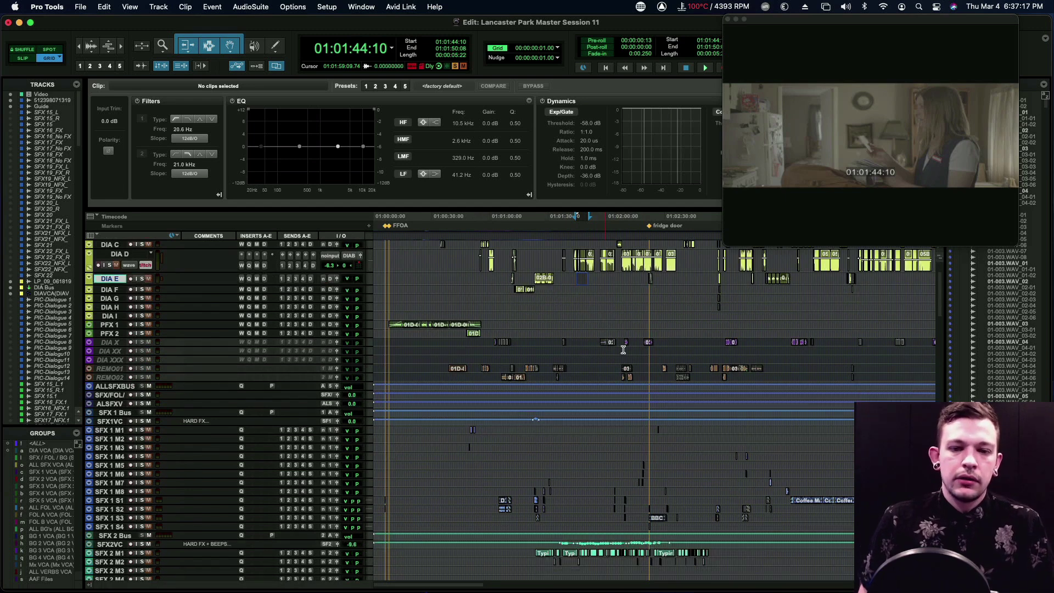
{"action": "scroll", "coordinate": [620, 335], "scroll_direction": "right", "scroll_amount": 3}
{"action": "scroll", "coordinate": [620, 335], "scroll_direction": "down", "scroll_amount": 4}
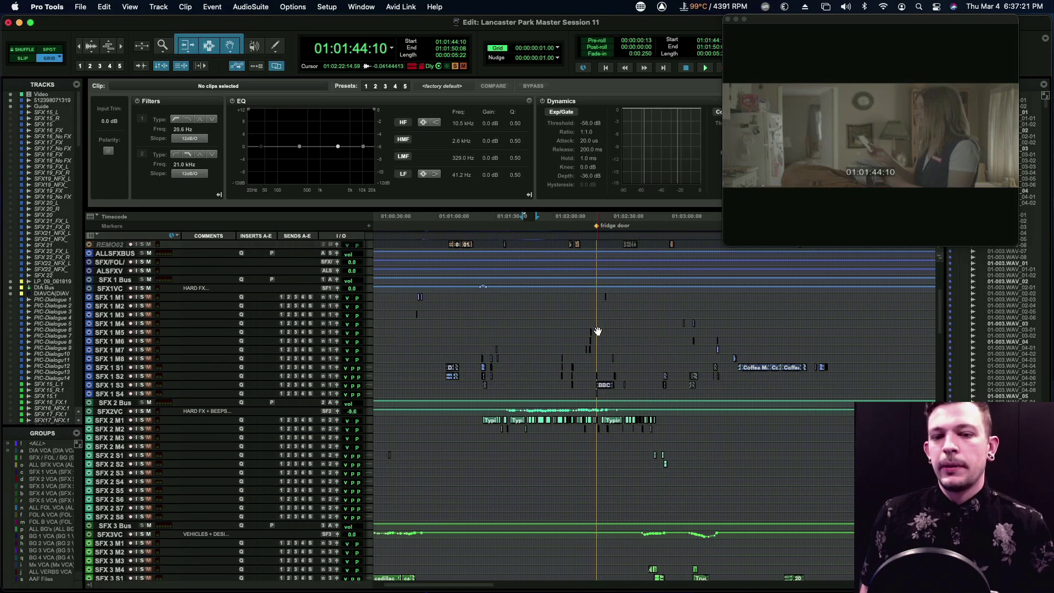
Zoom in on SFX 1 M4 at the fridge door marker and step frames to 01:02:21:17.
{"action": "left_click", "coordinate": [595, 321]}
{"action": "key", "text": "t"}
{"action": "key", "text": "t"}
{"action": "key", "text": "t"}
{"action": "key", "text": "t"}
{"action": "key", "text": "t"}
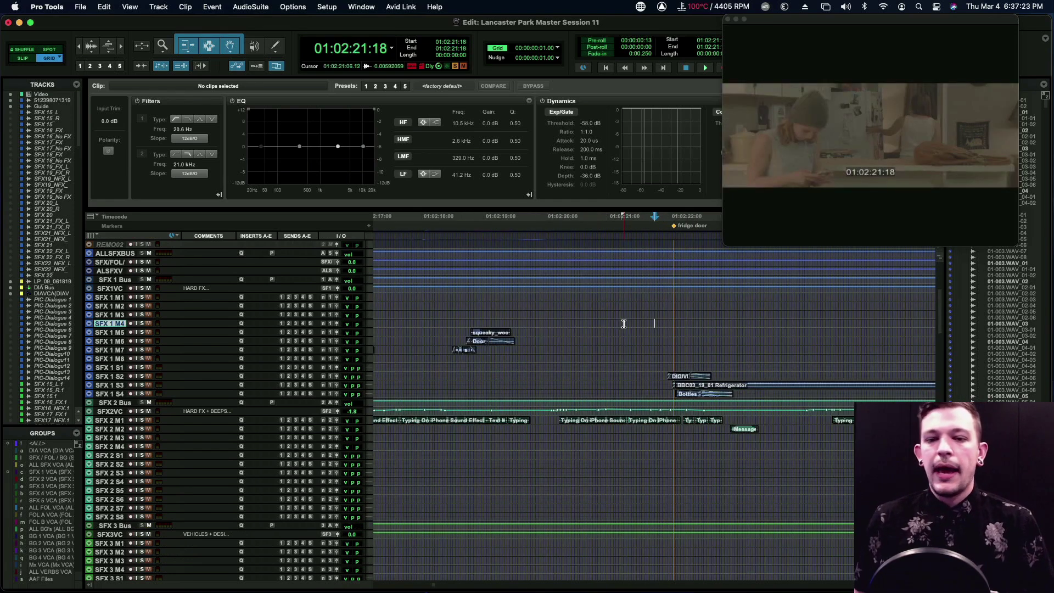
{"action": "left_click", "coordinate": [622, 322]}
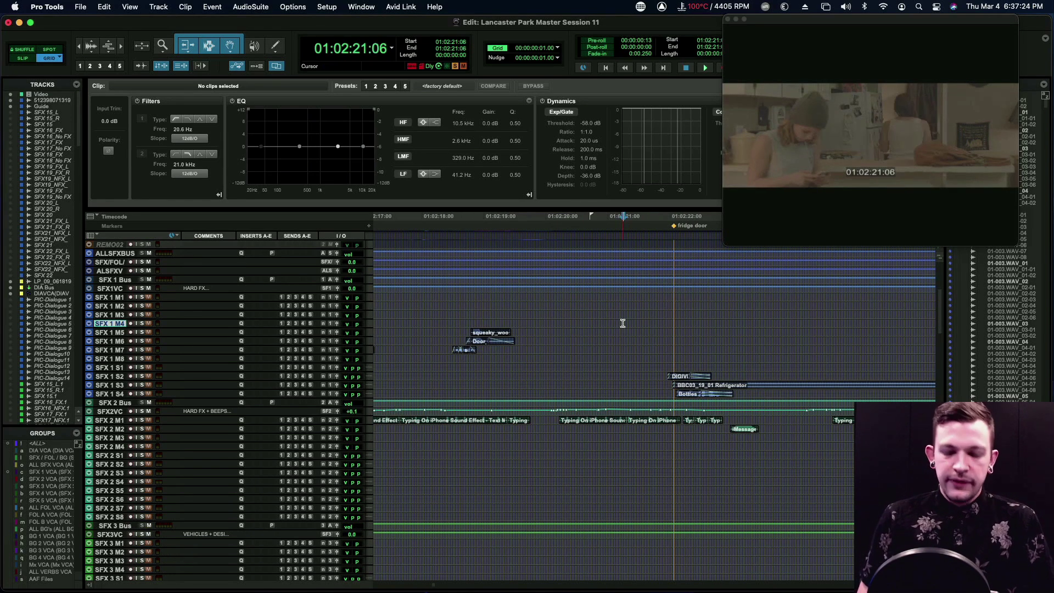
{"action": "key", "text": "period"}
{"action": "key", "text": "period"}
{"action": "key", "text": "period"}
{"action": "key", "text": "period"}
{"action": "key", "text": "period"}
{"action": "key", "text": "period"}
{"action": "key", "text": "period"}
{"action": "key", "text": "period"}
{"action": "key", "text": "period"}
{"action": "key", "text": "period"}
{"action": "key", "text": "period"}
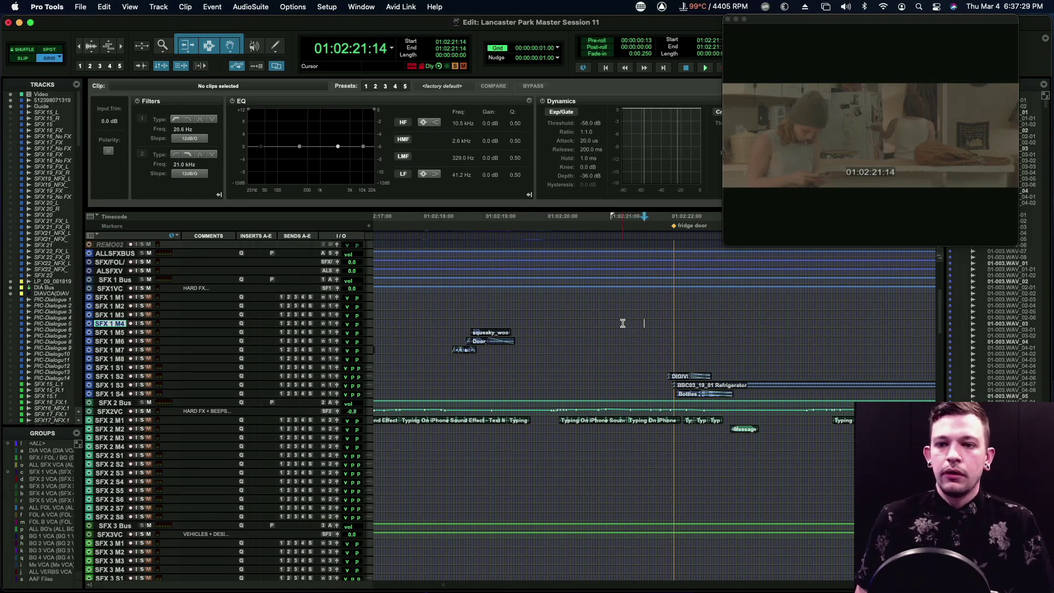
{"action": "key", "text": "comma"}
{"action": "key", "text": "comma"}
{"action": "key", "text": "comma"}
{"action": "key", "text": "comma"}
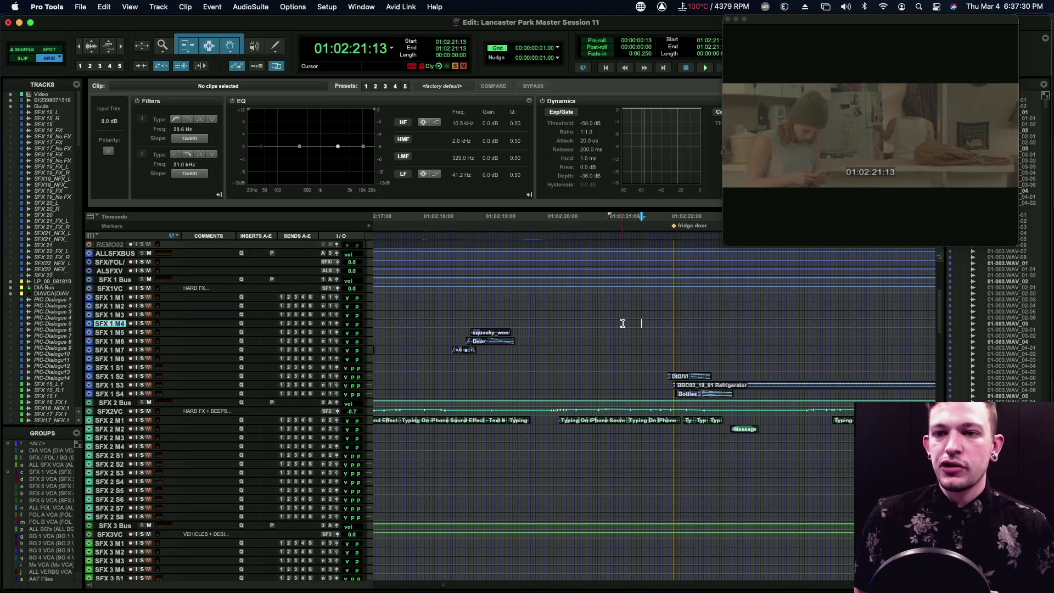
{"action": "key", "text": "period"}
{"action": "key", "text": "period"}
{"action": "key", "text": "period"}
{"action": "key", "text": "period"}
{"action": "key", "text": "period"}
{"action": "key", "text": "period"}
{"action": "key", "text": "period"}
{"action": "key", "text": "period"}
{"action": "key", "text": "period"}
{"action": "key", "text": "period"}
{"action": "key", "text": "period"}
{"action": "key", "text": "period"}
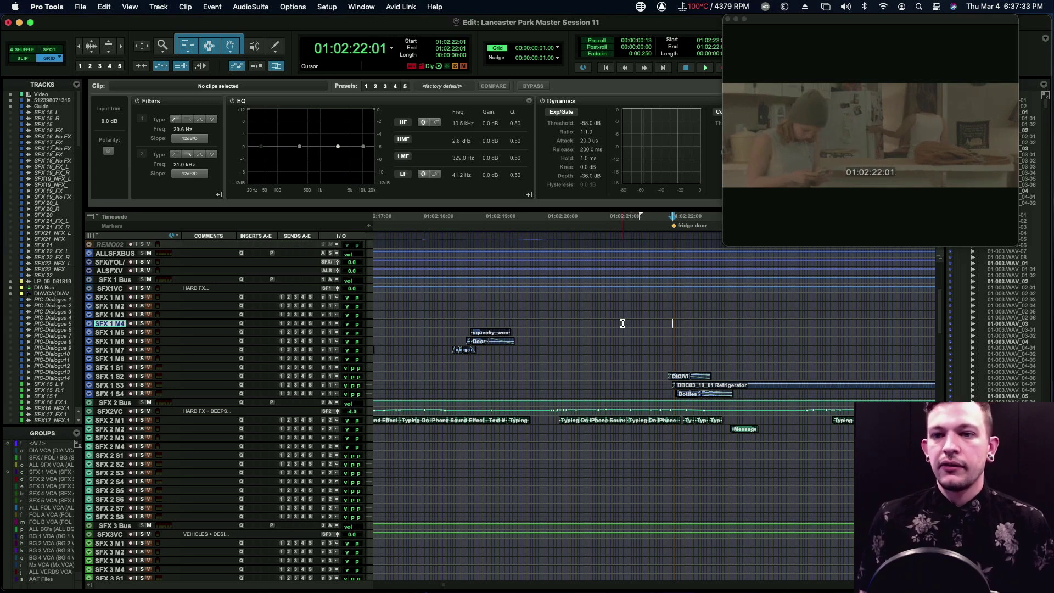
{"action": "left_click_drag", "start_coordinate": [730, 248], "coordinate": [752, 247]}
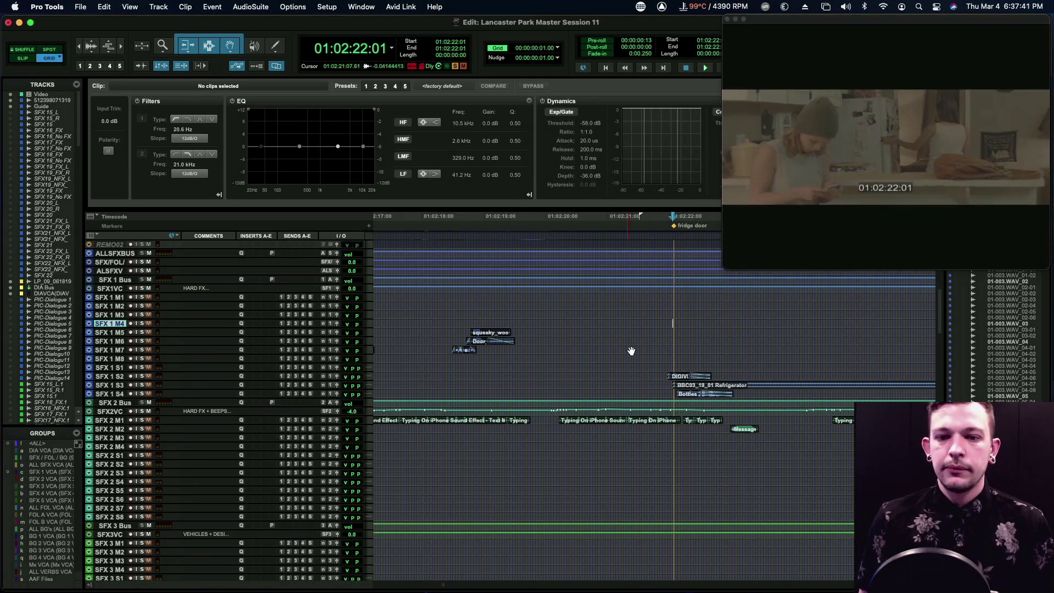
Check frames 01:02:21:22 through 01:02:22:00 with a closer zoom and single-frame nudges.
{"action": "left_click", "coordinate": [662, 321]}
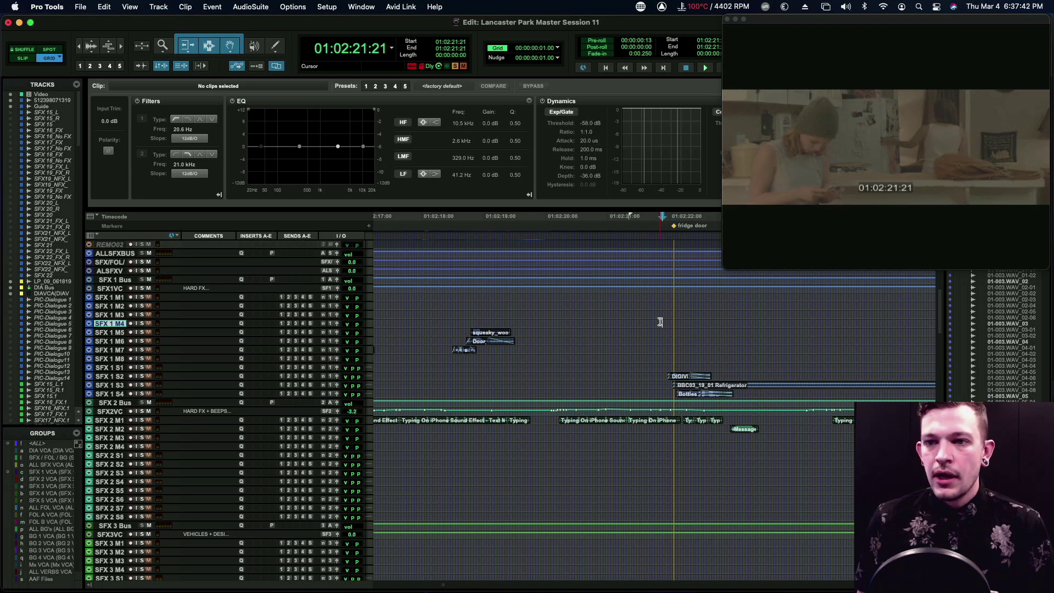
{"action": "left_click", "coordinate": [660, 322]}
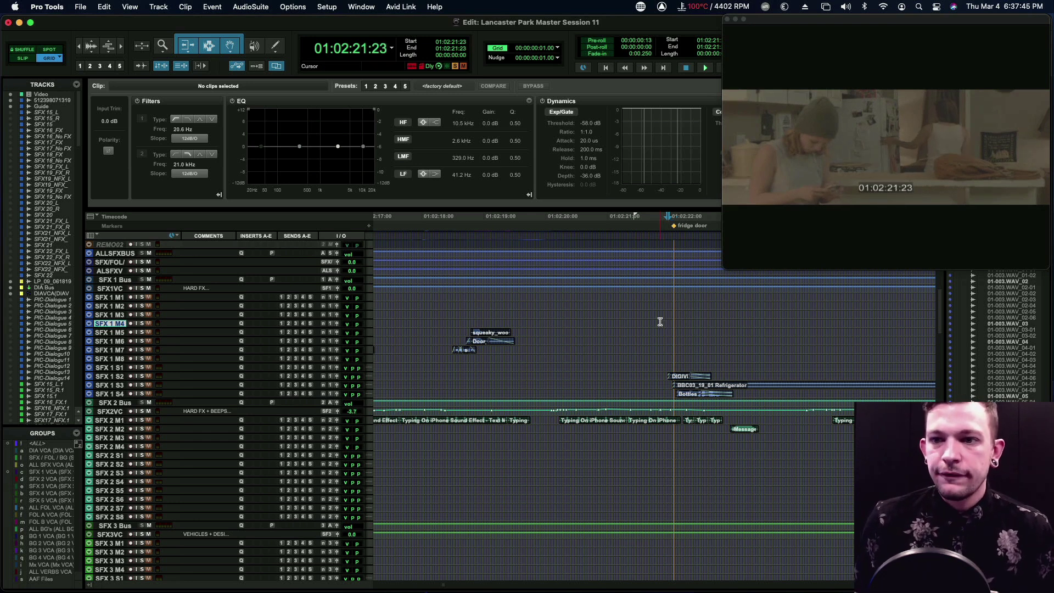
{"action": "key", "text": "period"}
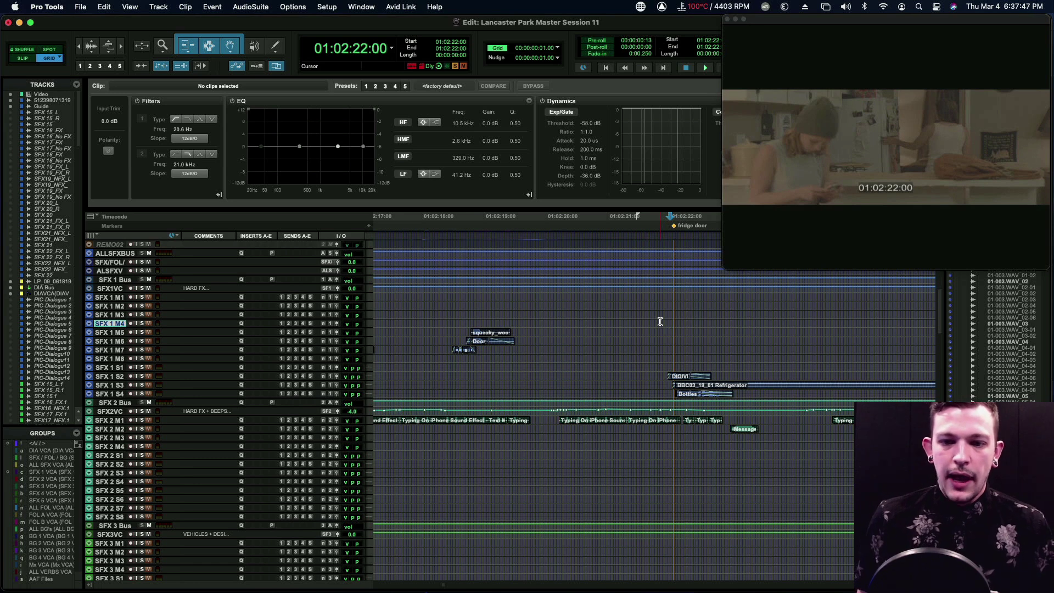
{"action": "key", "text": "super+bracketright"}
{"action": "key", "text": "super+bracketright"}
{"action": "key", "text": "super+bracketright"}
{"action": "key", "text": "super+bracketright"}
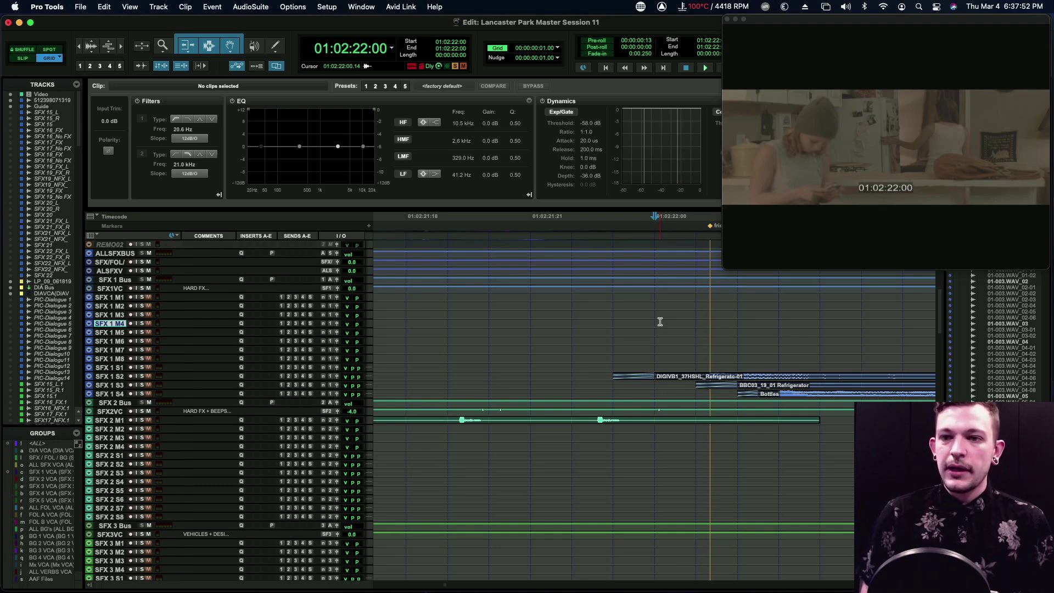
{"action": "key", "text": "comma"}
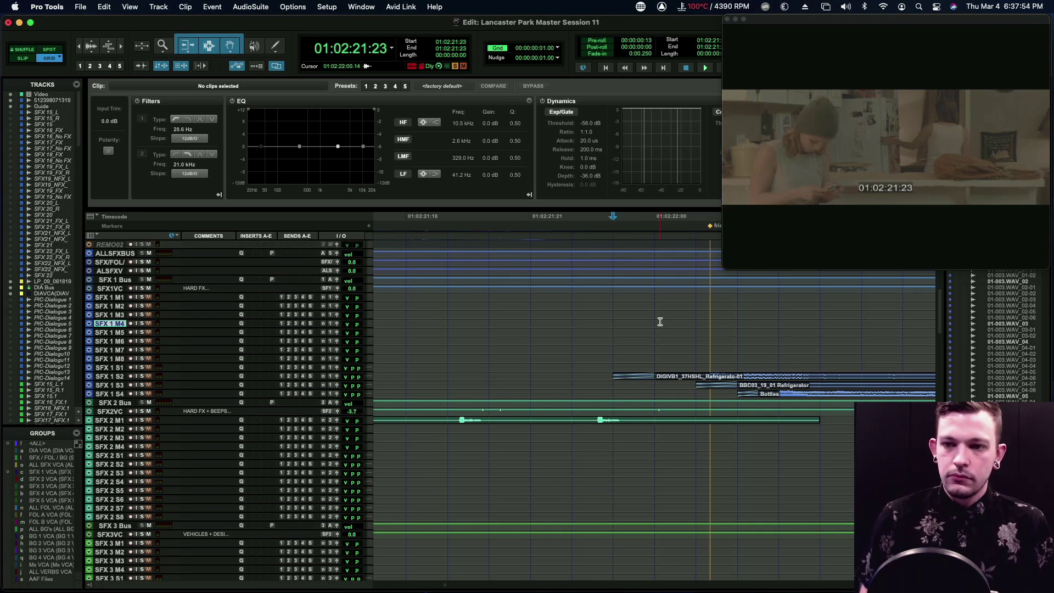
{"action": "key", "text": "period"}
{"action": "key", "text": "comma"}
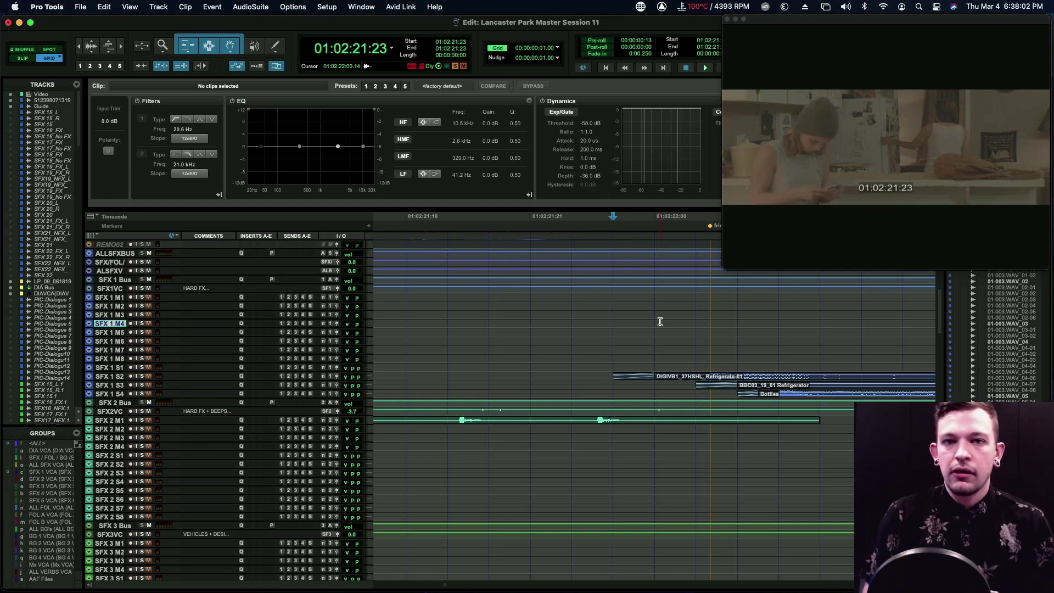
Step back and forth through the door action and settle on 01:02:21:22.
{"action": "key", "text": "comma"}
{"action": "key", "text": "comma"}
{"action": "key", "text": "comma"}
{"action": "key", "text": "comma"}
{"action": "key", "text": "comma"}
{"action": "key", "text": "comma"}
{"action": "key", "text": "period"}
{"action": "key", "text": "period"}
{"action": "key", "text": "period"}
{"action": "key", "text": "period"}
{"action": "key", "text": "period"}
{"action": "key", "text": "period"}
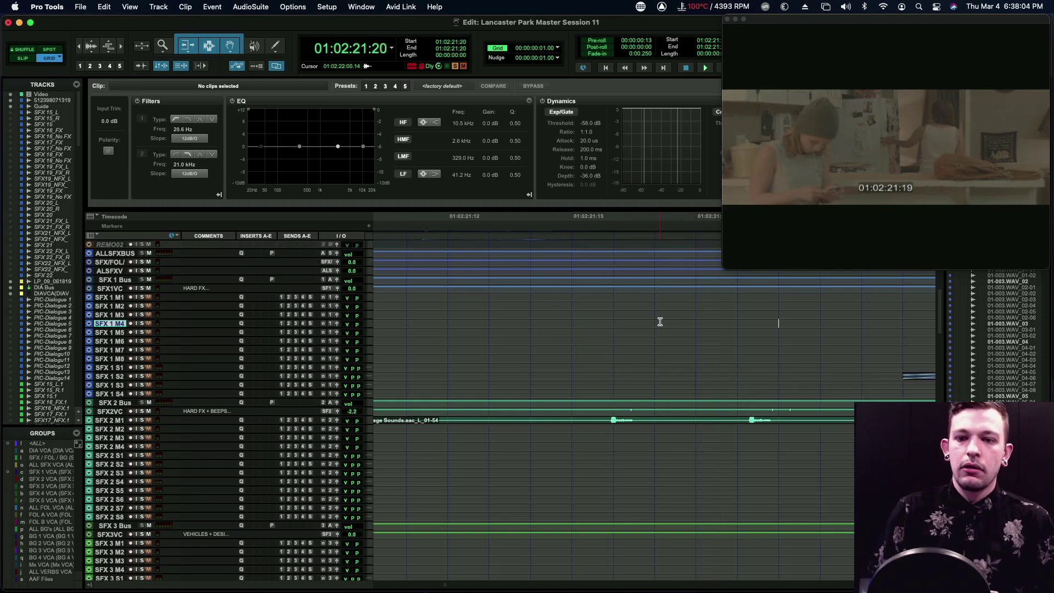
{"action": "key", "text": "period"}
{"action": "key", "text": "period"}
{"action": "key", "text": "comma"}
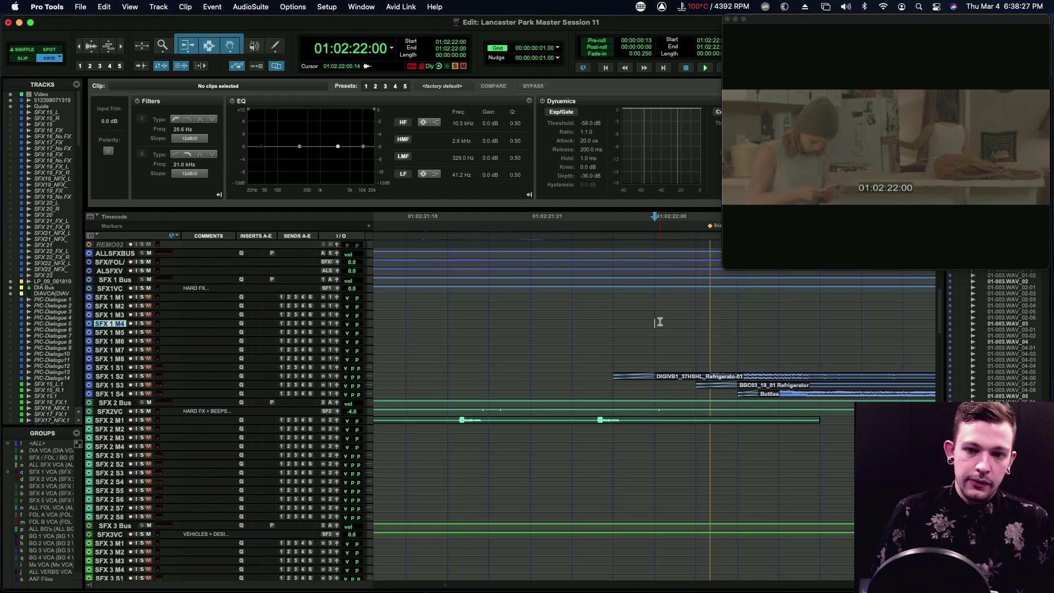
{"action": "key", "text": "KP_Add"}
{"action": "key", "text": "KP_Add"}
{"action": "key", "text": "KP_Add"}
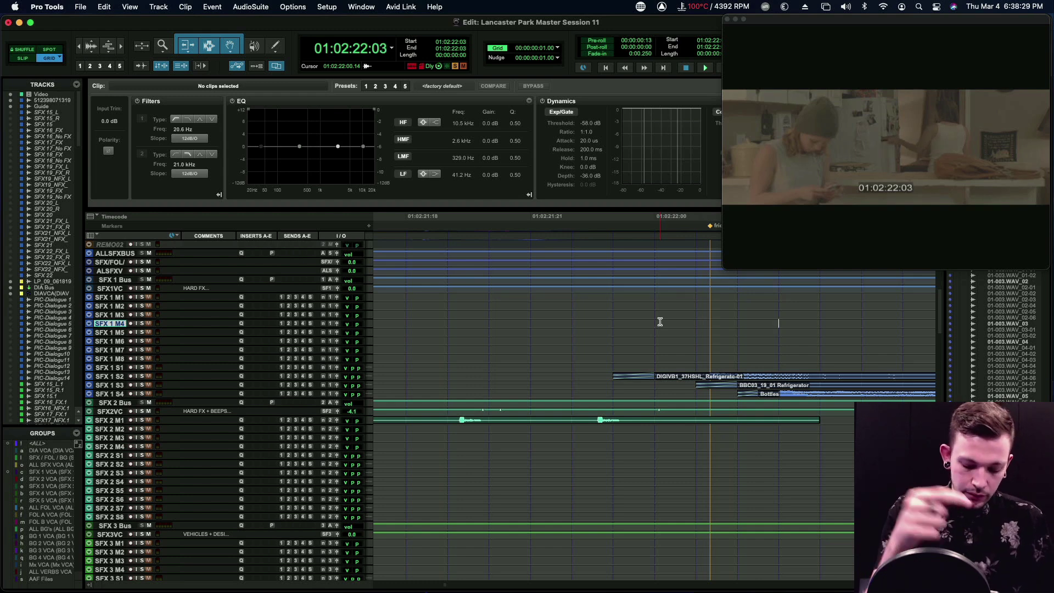
{"action": "key", "text": "KP_Subtract"}
{"action": "key", "text": "KP_Subtract"}
{"action": "key", "text": "KP_Subtract"}
{"action": "key", "text": "KP_Subtract"}
{"action": "key", "text": "KP_Subtract"}
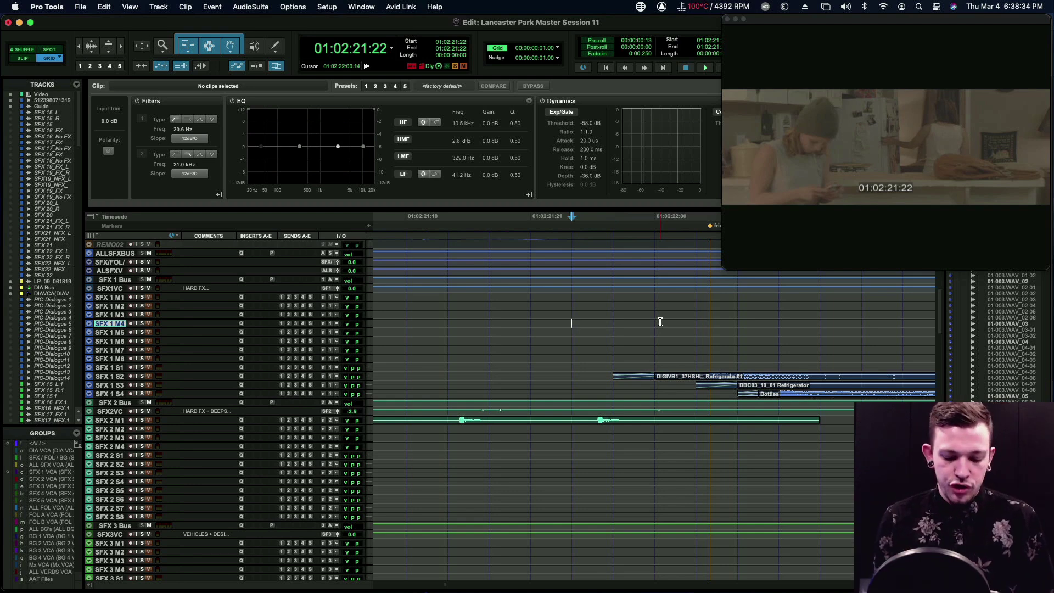
{"action": "scroll", "coordinate": [659, 322], "scroll_direction": "down", "scroll_amount": 2}
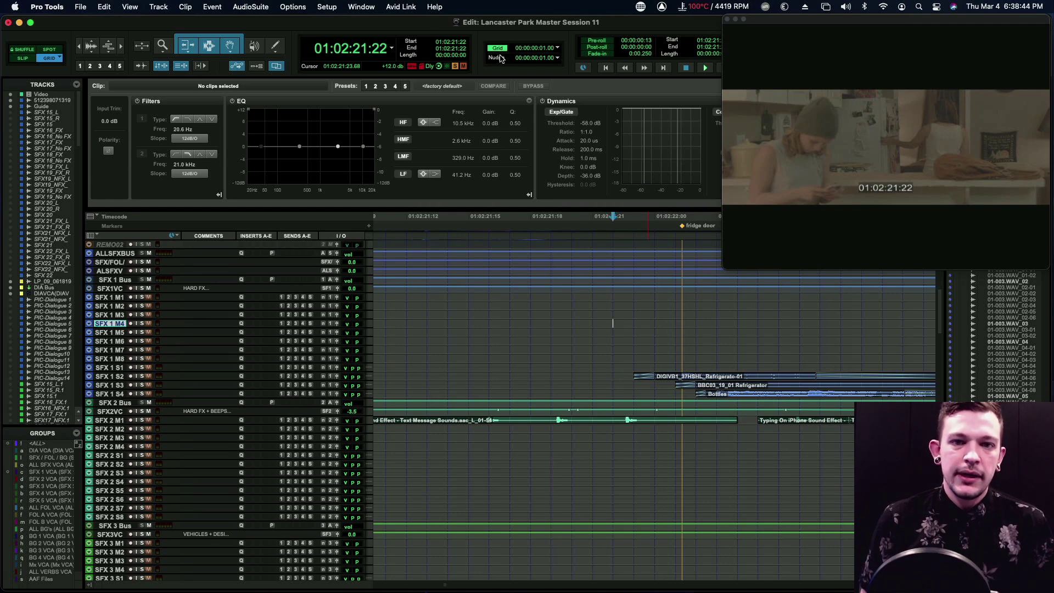
{"action": "left_click", "coordinate": [559, 59]}
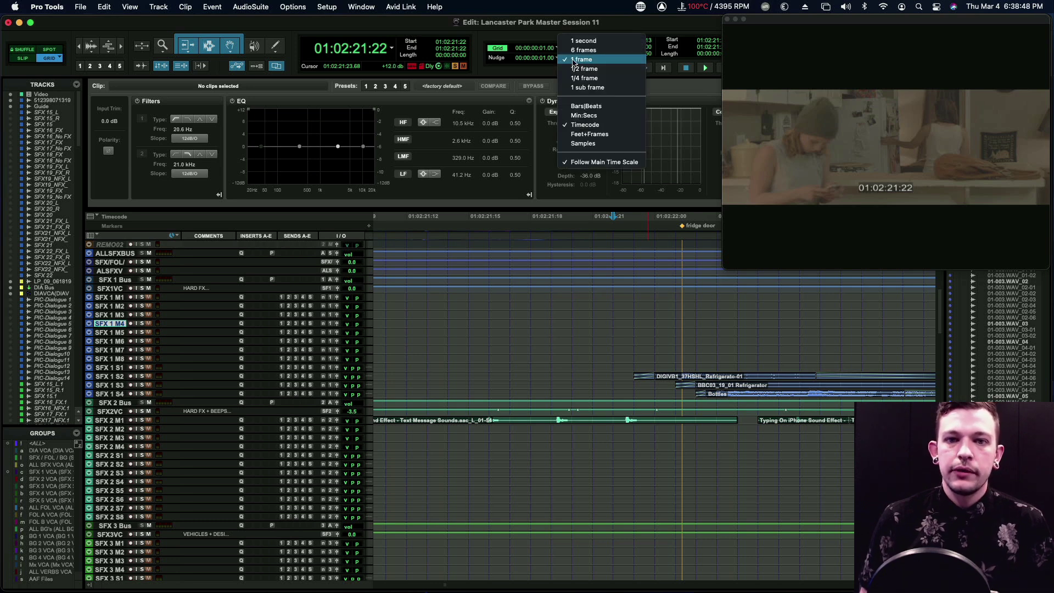
{"action": "left_click", "coordinate": [527, 71]}
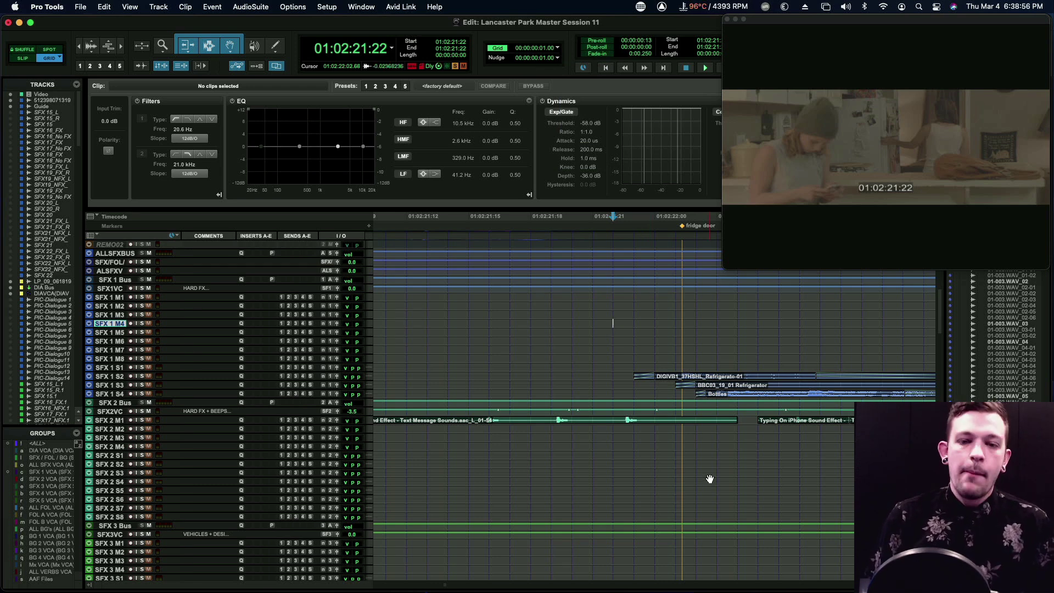
{"action": "key", "text": "comma"}
{"action": "key", "text": "comma"}
{"action": "key", "text": "comma"}
{"action": "key", "text": "comma"}
{"action": "key", "text": "comma"}
{"action": "key", "text": "comma"}
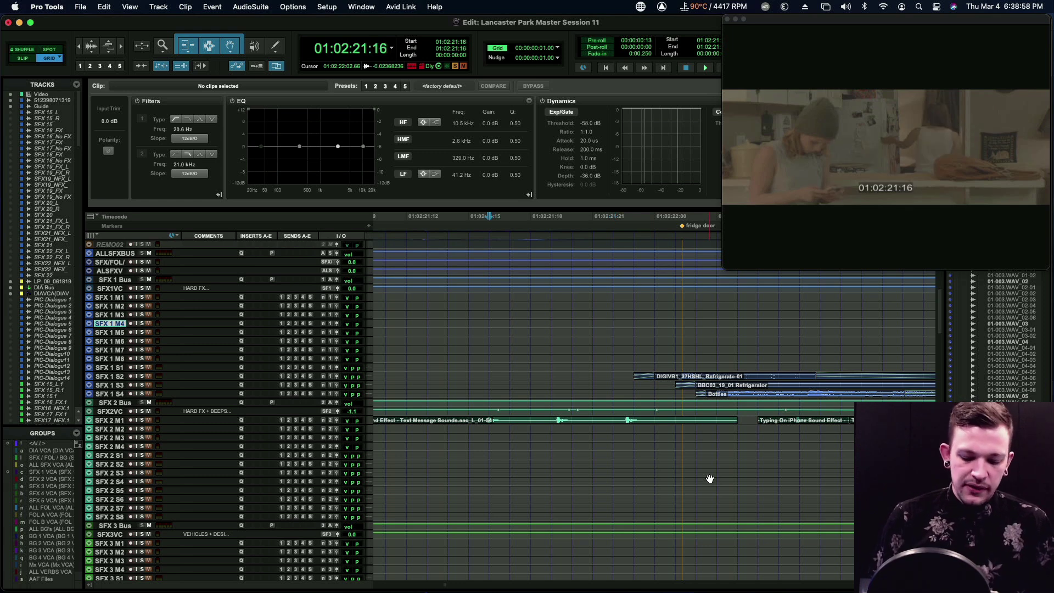
{"action": "key", "text": "period"}
{"action": "key", "text": "period"}
{"action": "key", "text": "period"}
{"action": "key", "text": "period"}
{"action": "key", "text": "period"}
{"action": "key", "text": "period"}
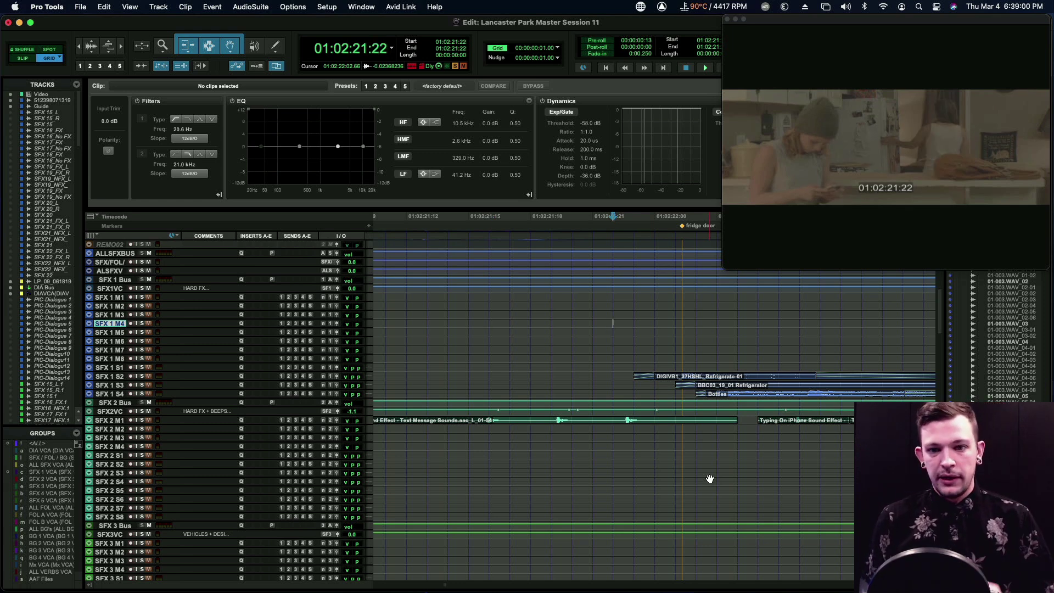
{"action": "key", "text": "comma"}
{"action": "key", "text": "comma"}
{"action": "key", "text": "comma"}
{"action": "key", "text": "comma"}
{"action": "key", "text": "comma"}
{"action": "key", "text": "comma"}
{"action": "key", "text": "period"}
{"action": "key", "text": "period"}
{"action": "key", "text": "period"}
{"action": "key", "text": "period"}
{"action": "key", "text": "period"}
{"action": "key", "text": "period"}
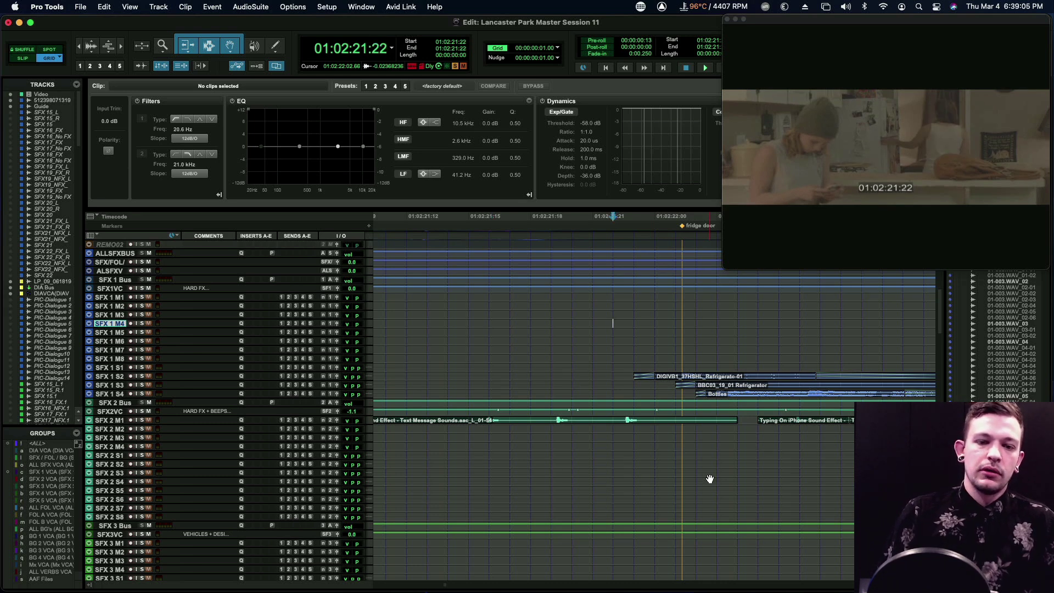
{"action": "key", "text": "comma"}
{"action": "key", "text": "comma"}
{"action": "key", "text": "comma"}
{"action": "key", "text": "comma"}
{"action": "key", "text": "comma"}
{"action": "key", "text": "comma"}
{"action": "key", "text": "period"}
{"action": "key", "text": "period"}
{"action": "key", "text": "period"}
{"action": "key", "text": "period"}
{"action": "key", "text": "period"}
{"action": "key", "text": "period"}
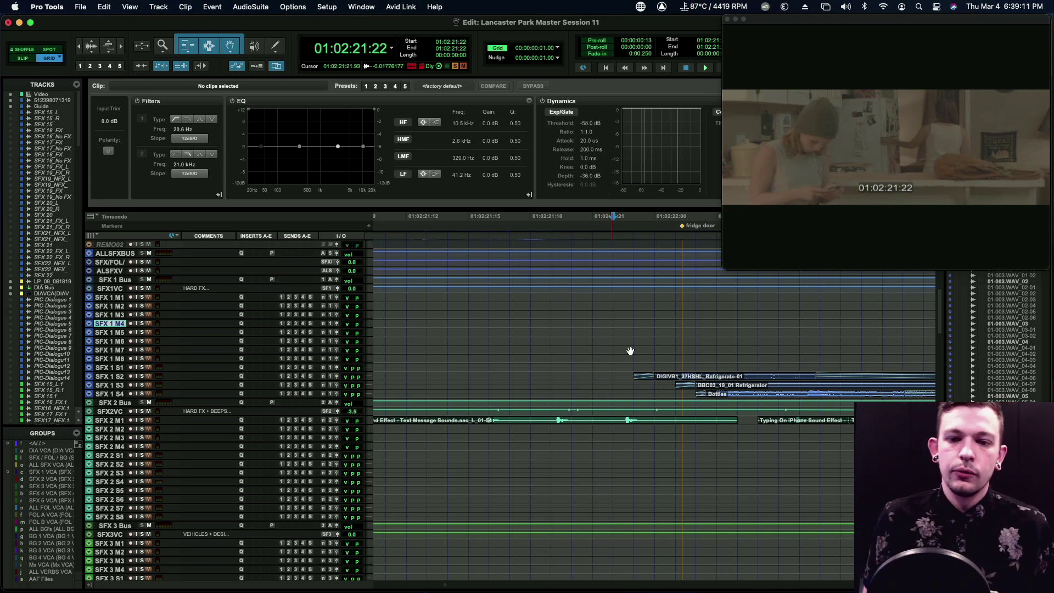
Select one frame on DIA D and zoom in closely around 01:02:22:01.
{"action": "left_click", "coordinate": [657, 321]}
{"action": "scroll", "coordinate": [664, 381], "scroll_direction": "up", "scroll_amount": 2}
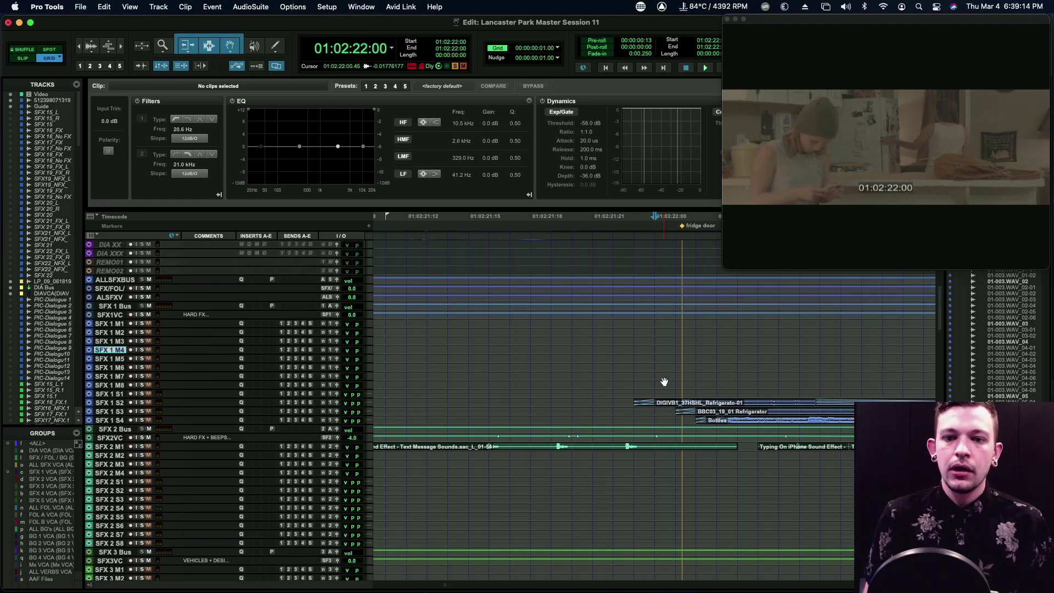
{"action": "scroll", "coordinate": [666, 367], "scroll_direction": "up", "scroll_amount": 1}
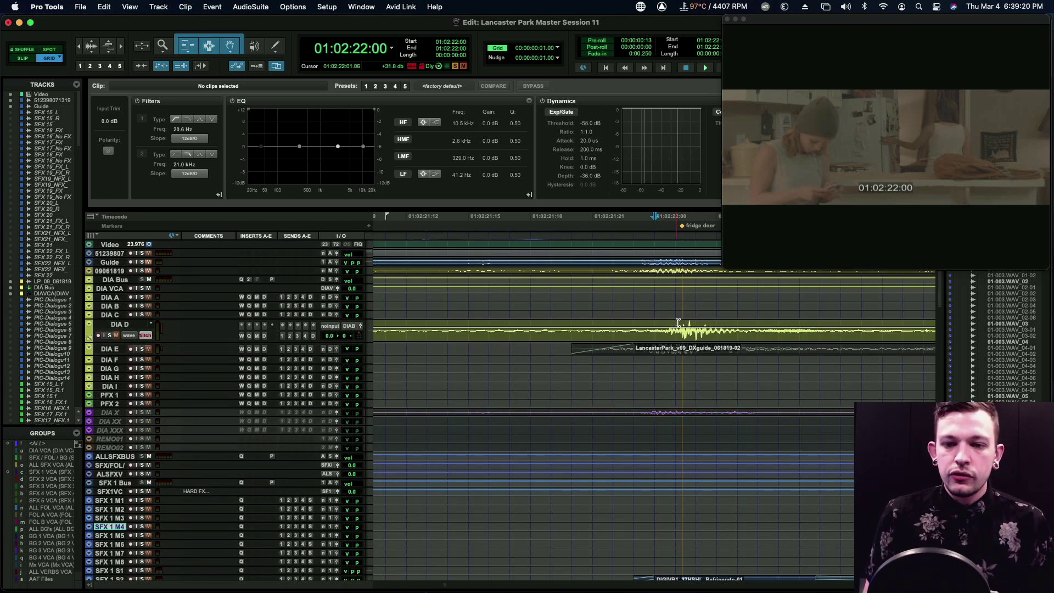
{"action": "left_click_drag", "start_coordinate": [670, 321], "coordinate": [677, 322]}
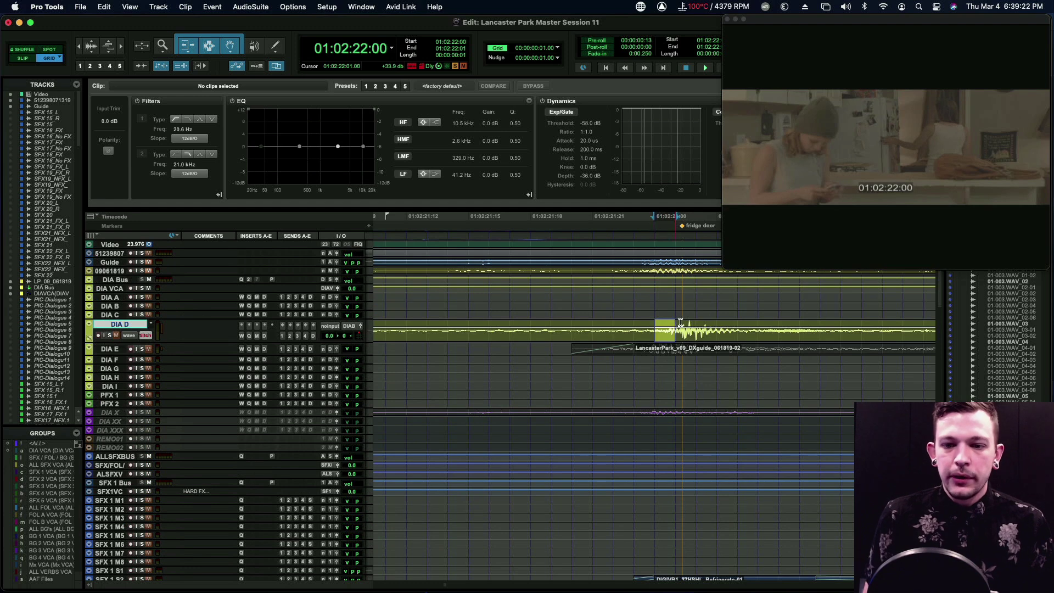
{"action": "left_click", "coordinate": [692, 322]}
{"action": "key", "text": "super+bracketright"}
{"action": "key", "text": "super+bracketright"}
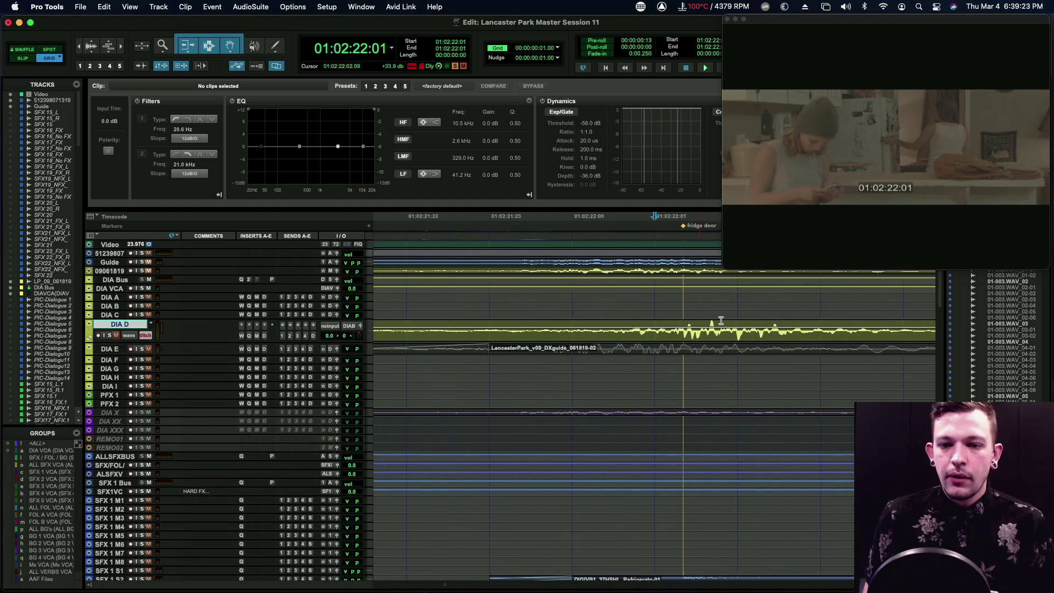
{"action": "left_click", "coordinate": [683, 322]}
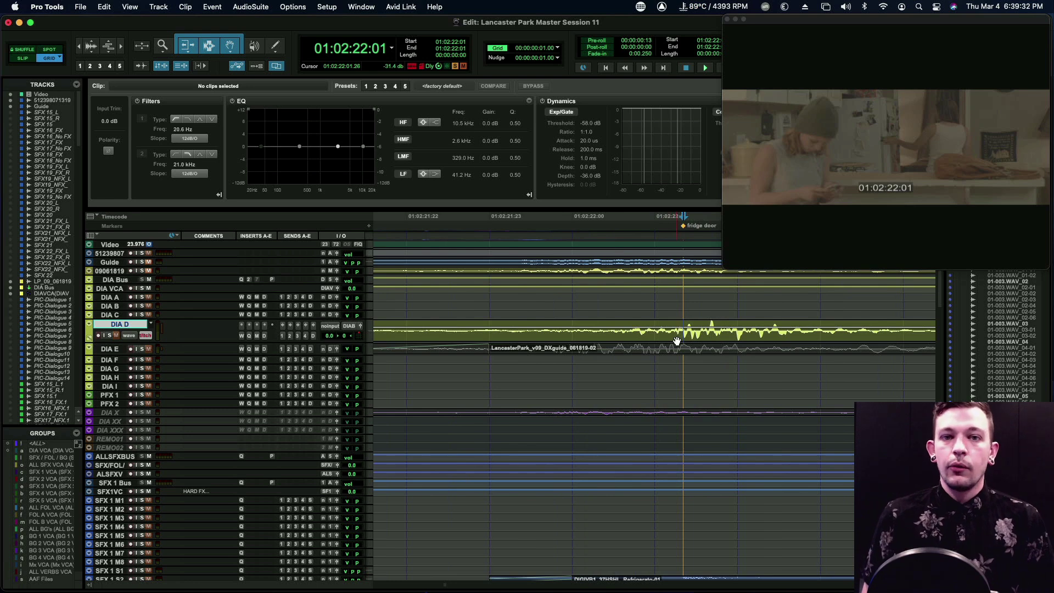
Zoom out, place the edit point on the DIA D transient at 01:02:22:01, and make DIA D taller.
{"action": "key", "text": "r"}
{"action": "key", "text": "r"}
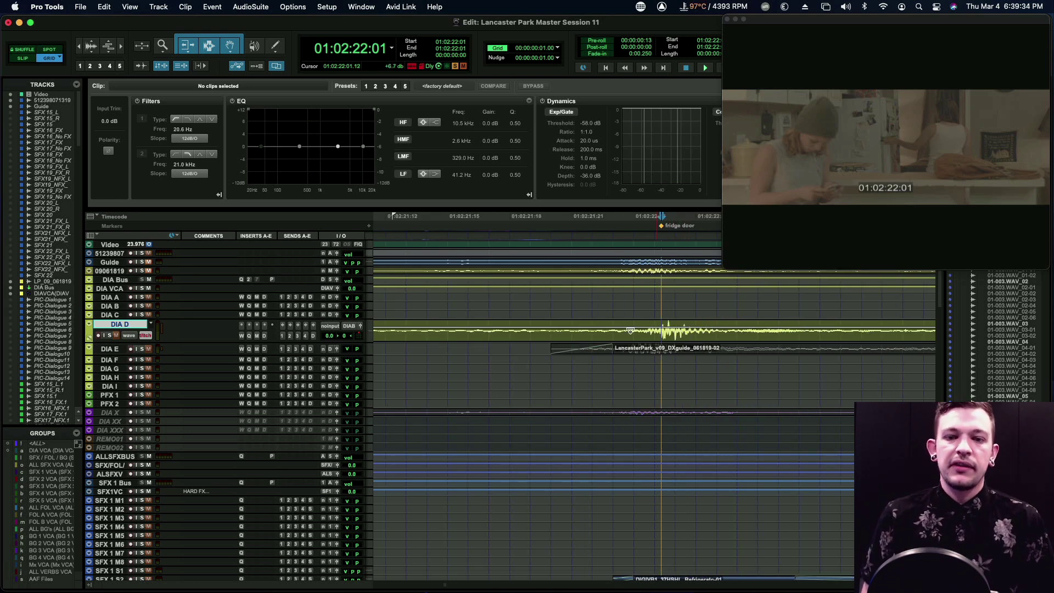
{"action": "key", "text": "r"}
{"action": "left_click", "coordinate": [647, 322]}
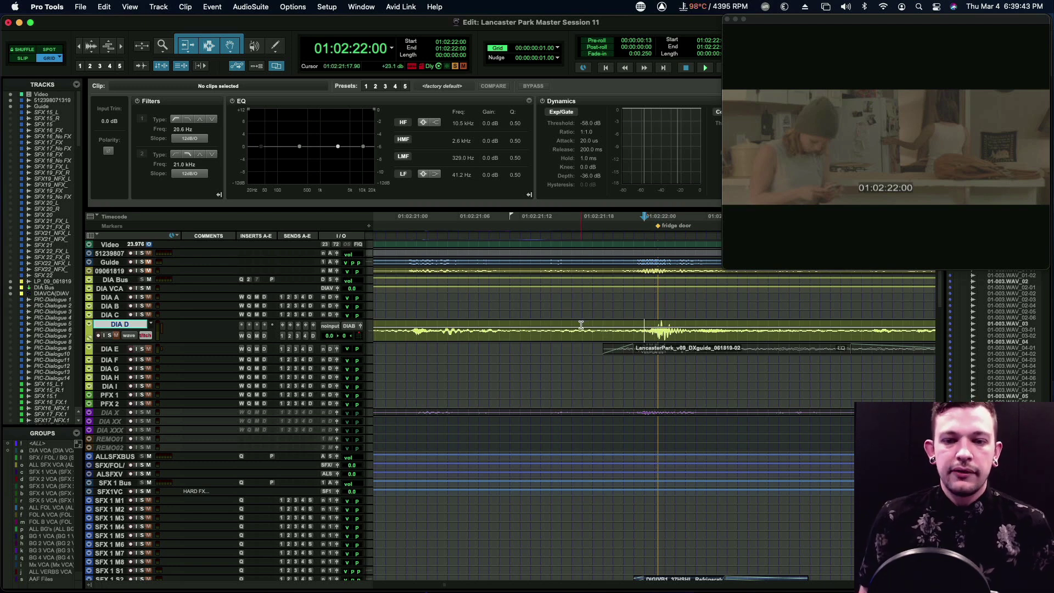
{"action": "left_click_drag", "start_coordinate": [582, 322], "coordinate": [653, 324]}
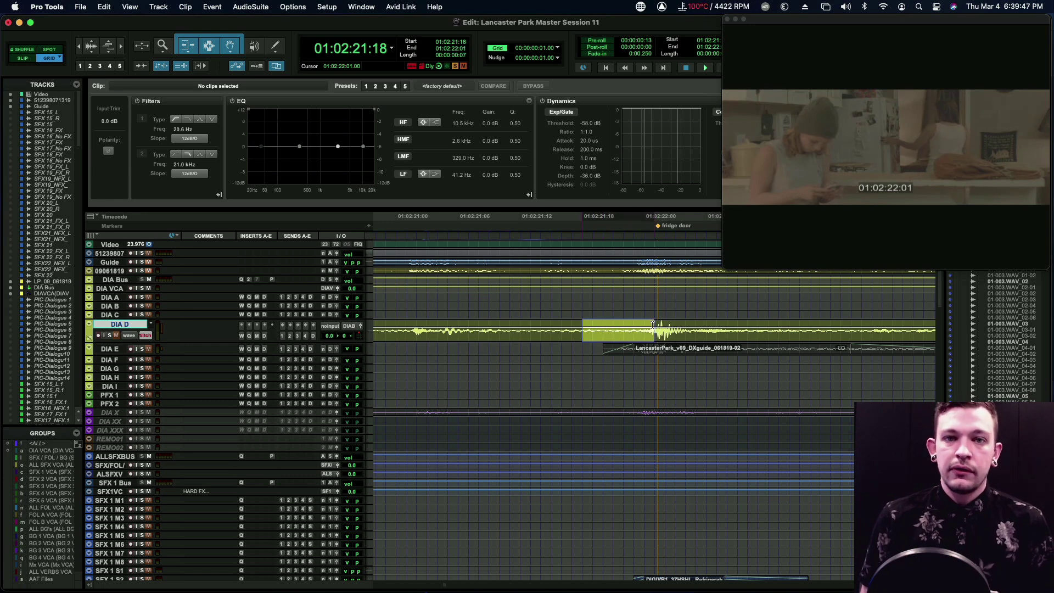
{"action": "left_click", "coordinate": [653, 324]}
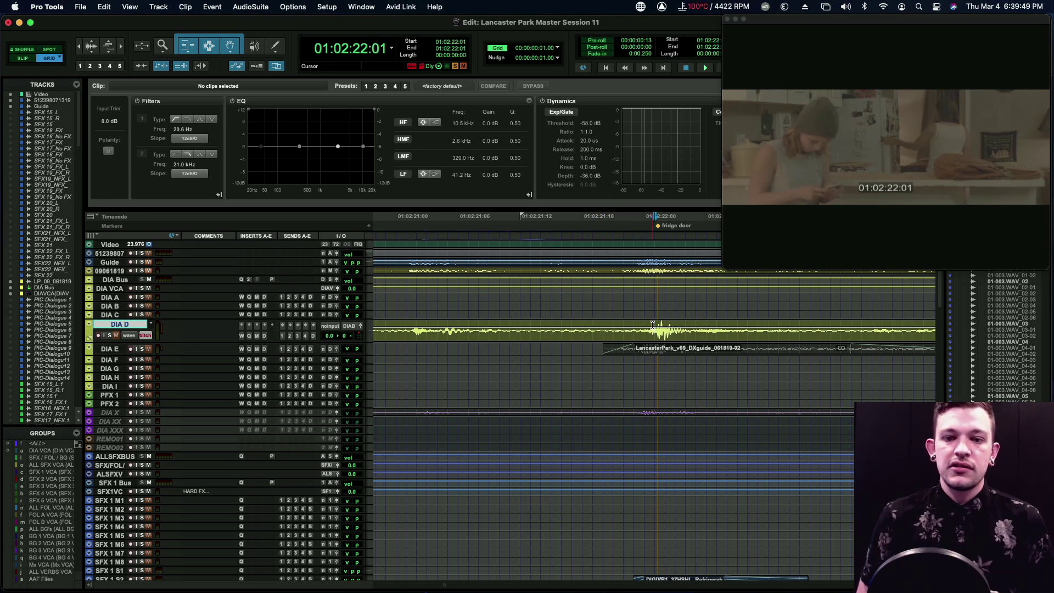
{"action": "key", "text": "ctrl+Up"}
{"action": "key", "text": "ctrl+Up"}
{"action": "key", "text": "t"}
{"action": "key", "text": "t"}
{"action": "key", "text": "t"}
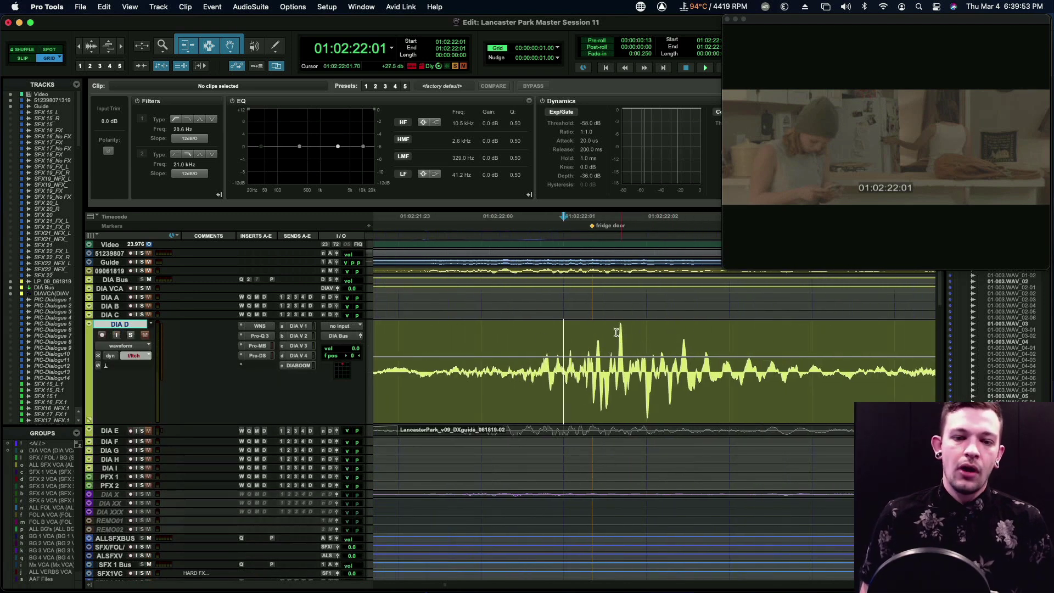
{"action": "key", "text": "ctrl+Down"}
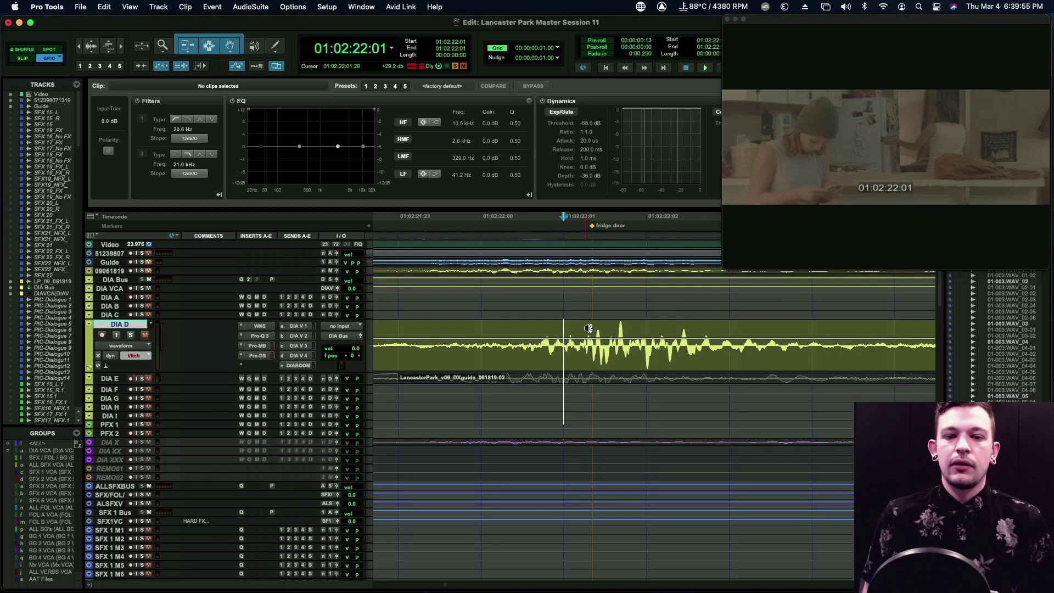
{"action": "key", "text": "ctrl+Down"}
{"action": "key", "text": "r"}
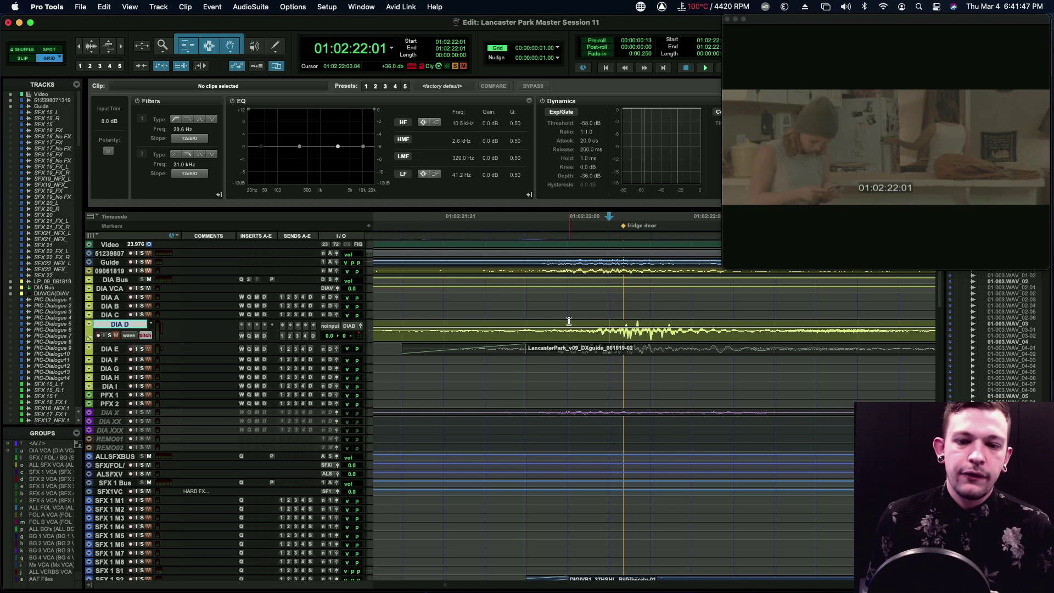
Scroll to the SFX tracks and select from 01:02:22:00 on SFX 1 M6.
{"action": "left_click_drag", "start_coordinate": [568, 321], "coordinate": [609, 325]}
{"action": "scroll", "coordinate": [614, 324], "scroll_direction": "down", "scroll_amount": 10}
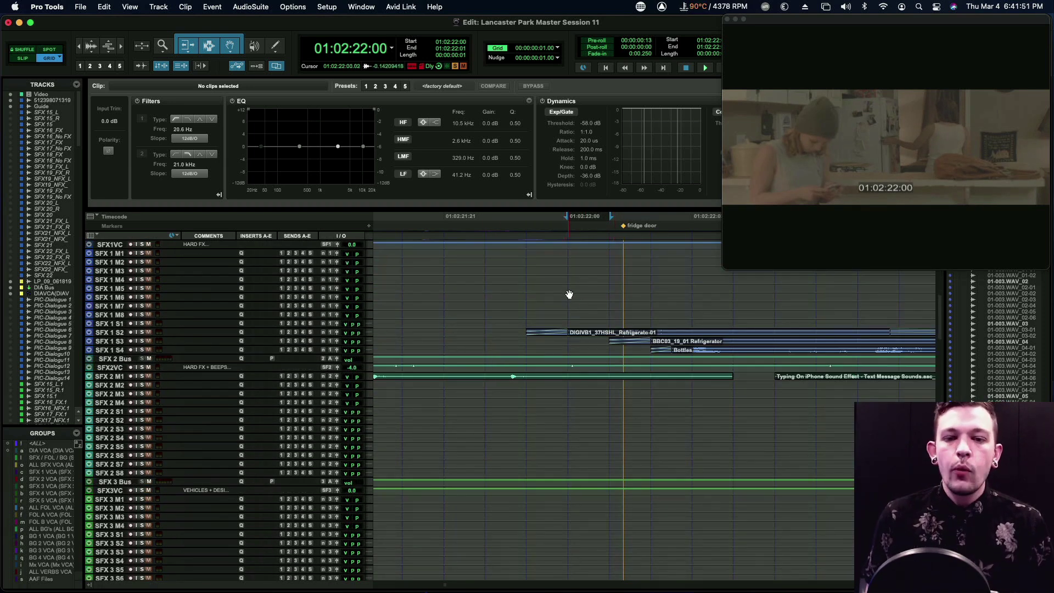
{"action": "left_click", "coordinate": [569, 295]}
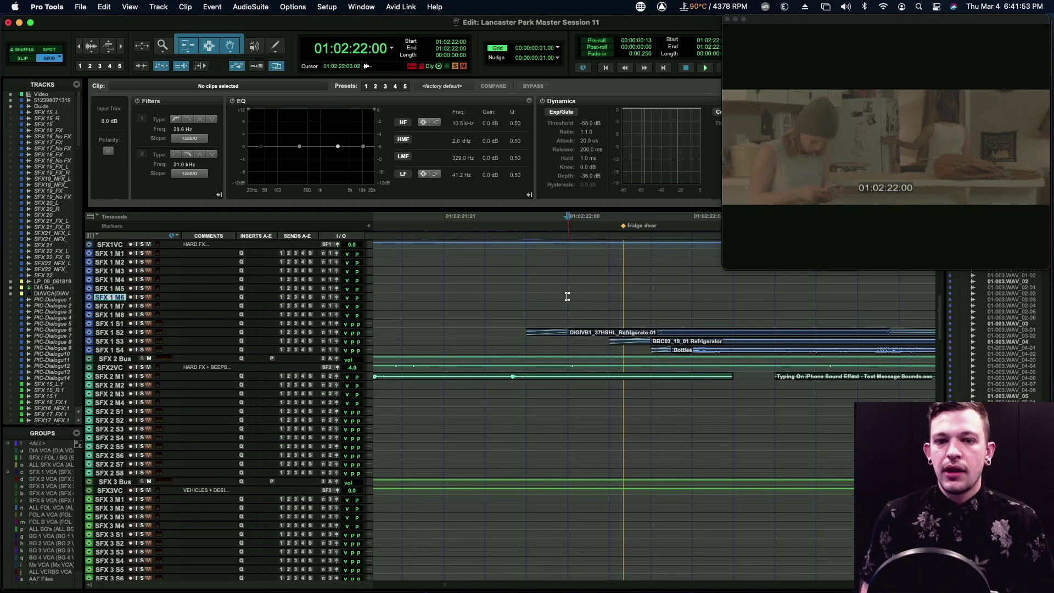
{"action": "left_click_drag", "start_coordinate": [568, 296], "coordinate": [898, 297]}
Set the edit point at 01:02:22:08 on SFX 1 M6, checking neighbouring frames, then zoom out.
{"action": "left_click", "coordinate": [899, 296]}
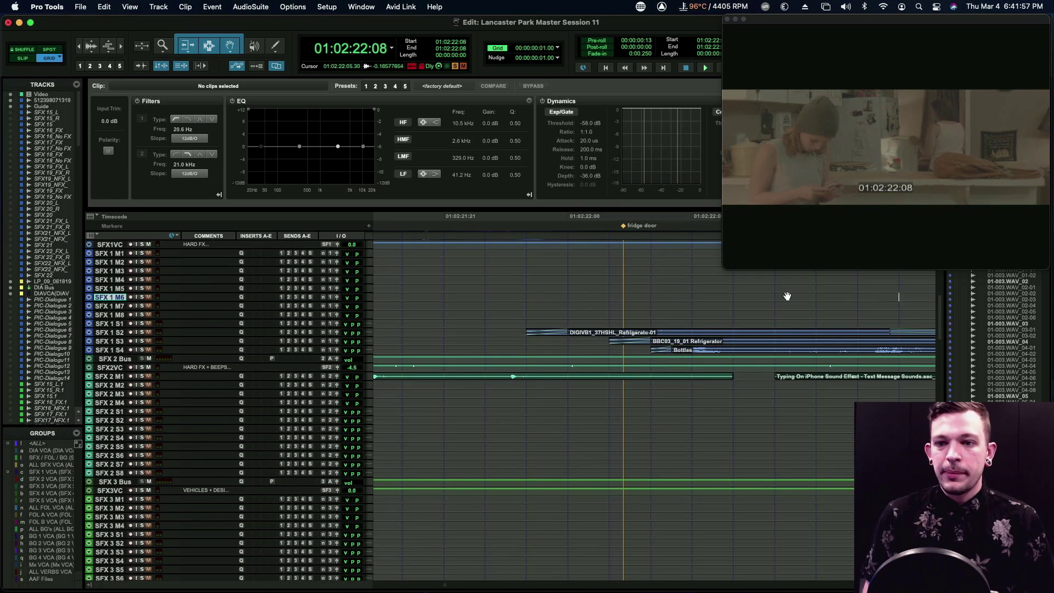
{"action": "scroll", "coordinate": [787, 294], "scroll_direction": "right", "scroll_amount": 5}
{"action": "scroll", "coordinate": [787, 293], "scroll_direction": "up", "scroll_amount": 2}
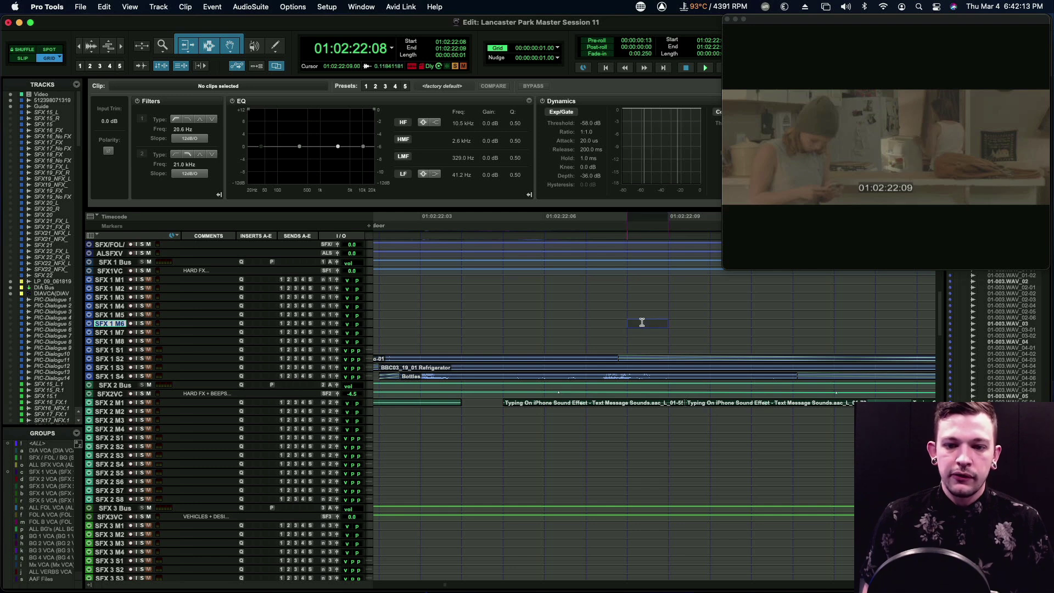
{"action": "left_click_drag", "start_coordinate": [629, 323], "coordinate": [592, 322]}
{"action": "left_click", "coordinate": [626, 322]}
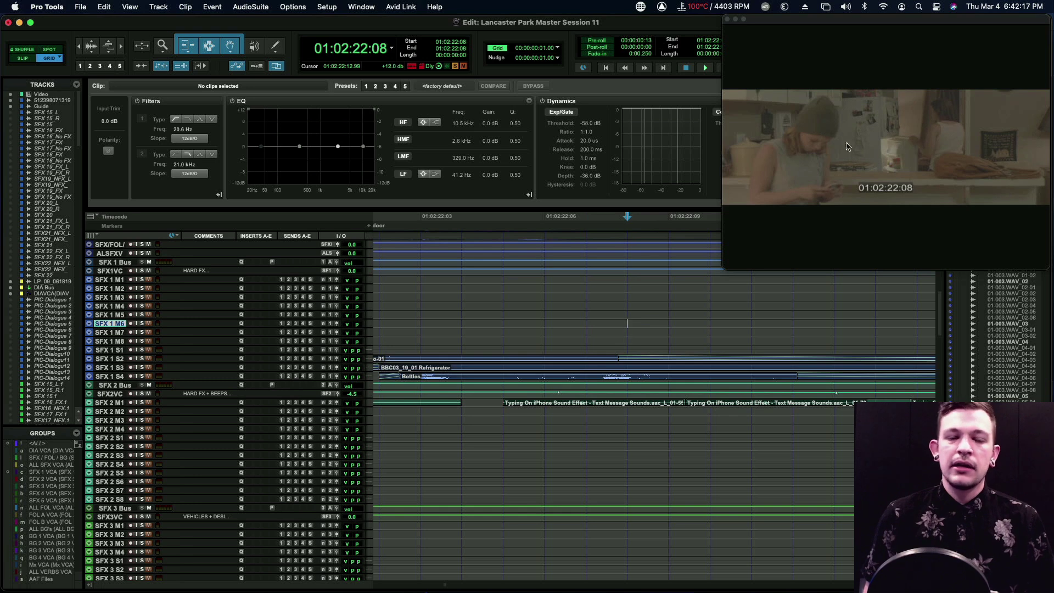
{"action": "scroll", "coordinate": [658, 280], "scroll_direction": "up", "scroll_amount": 8}
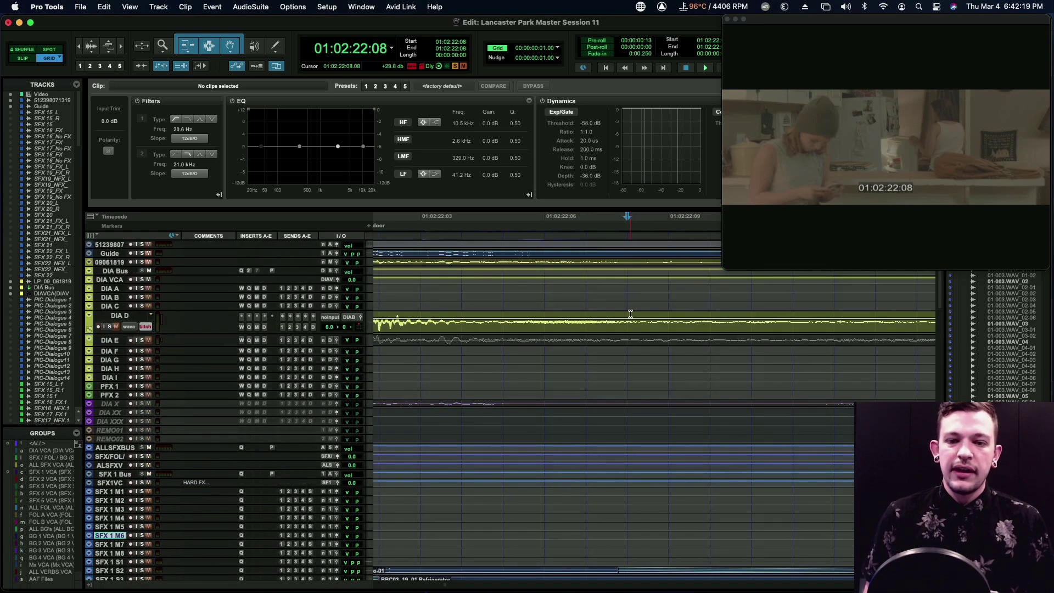
{"action": "scroll", "coordinate": [598, 291], "scroll_direction": "down", "scroll_amount": 5}
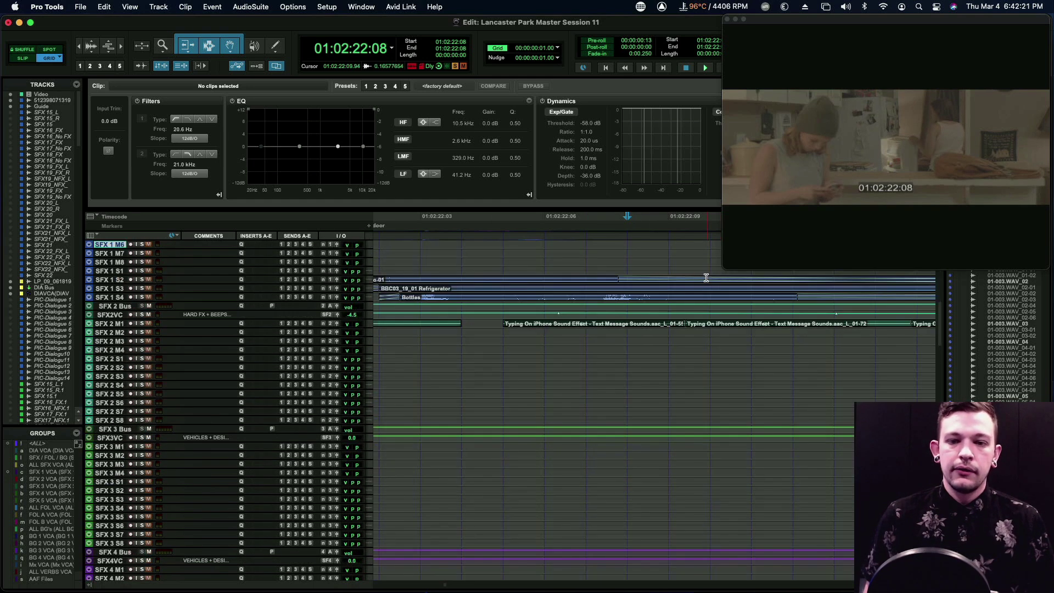
{"action": "scroll", "coordinate": [658, 302], "scroll_direction": "down", "scroll_amount": 3}
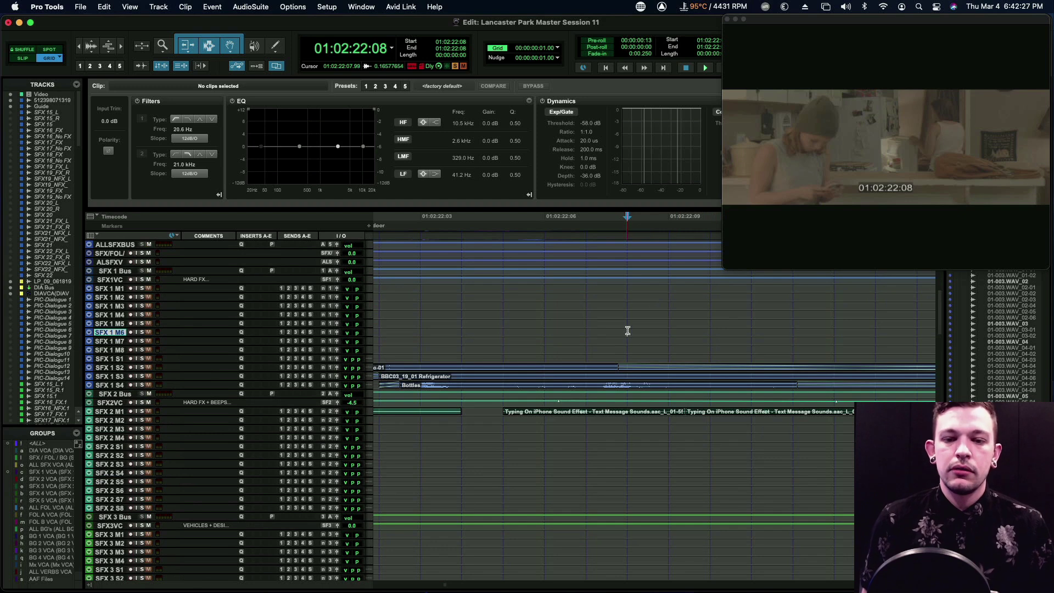
{"action": "mouse_move", "coordinate": [625, 329]}
{"action": "left_mouse_down"}
{"action": "mouse_move", "coordinate": [657, 329]}
{"action": "mouse_move", "coordinate": [598, 330]}
{"action": "mouse_move", "coordinate": [619, 330]}
{"action": "left_mouse_up"}
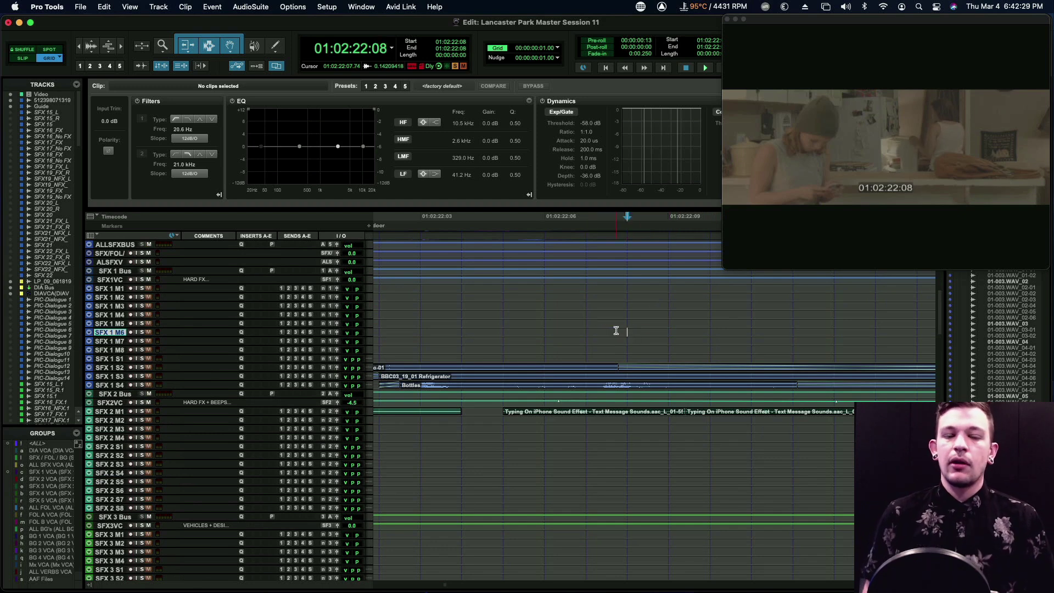
{"action": "key", "text": "super+bracketleft"}
{"action": "key", "text": "super+bracketleft"}
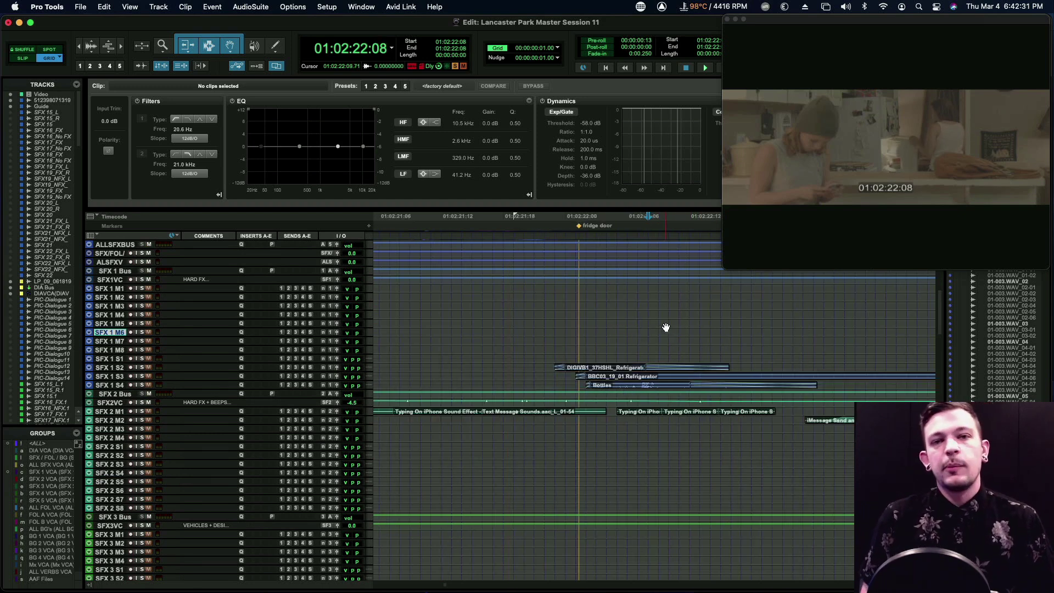
{"action": "scroll", "coordinate": [666, 327], "scroll_direction": "left", "scroll_amount": 3}
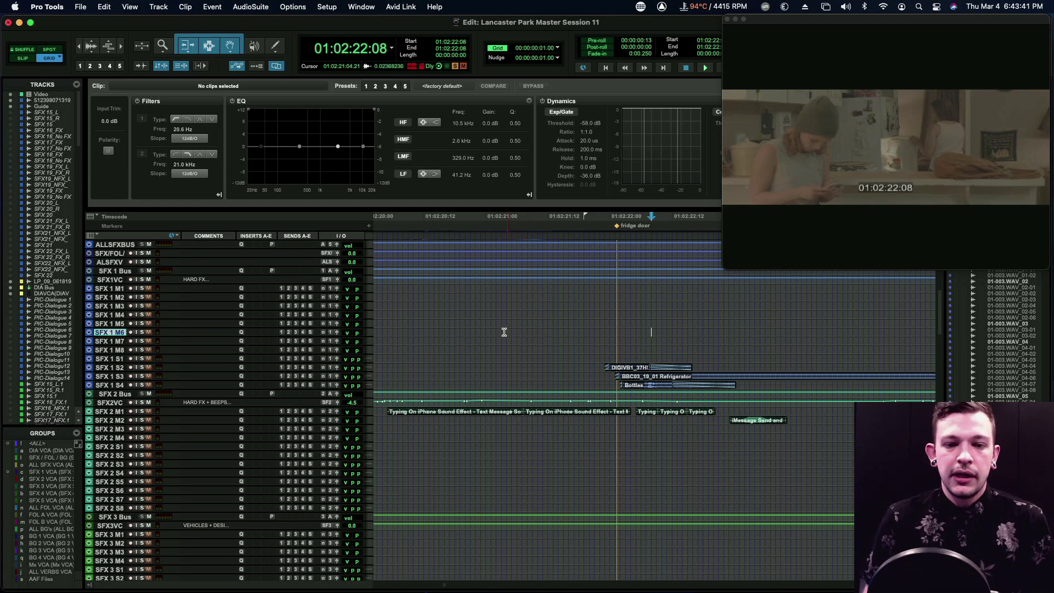
Scrub from 01:02:21:19 to 01:02:22:11, then select 01:02:21:08–01:02:22:05 on SFX 1 M6.
{"action": "mouse_move", "coordinate": [504, 332]}
{"action": "left_mouse_down"}
{"action": "mouse_move", "coordinate": [610, 332]}
{"action": "mouse_move", "coordinate": [508, 331]}
{"action": "left_mouse_up"}
{"action": "left_click", "coordinate": [581, 330]}
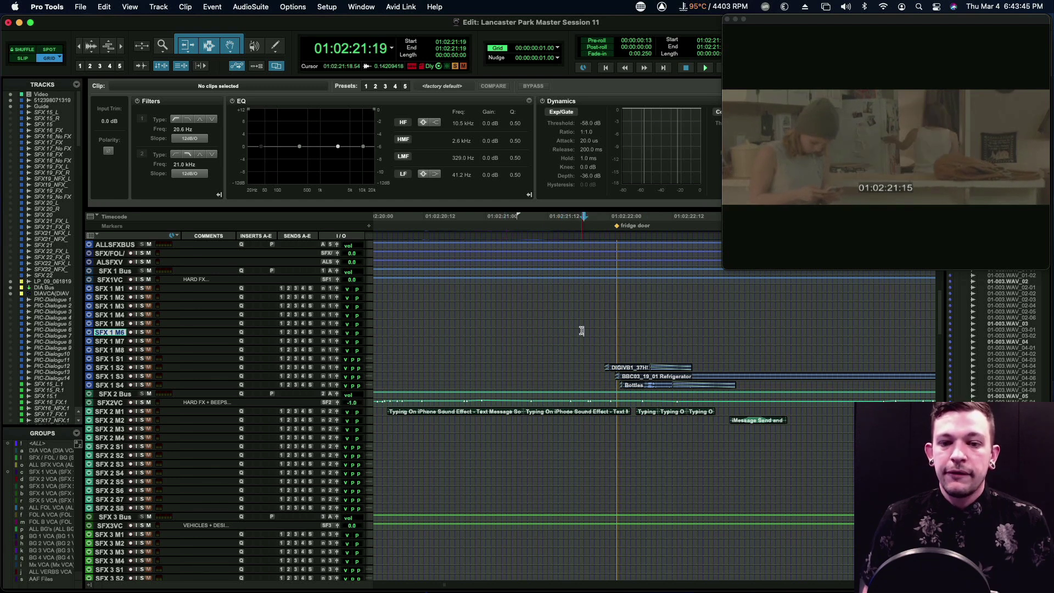
{"action": "left_click", "coordinate": [611, 330]}
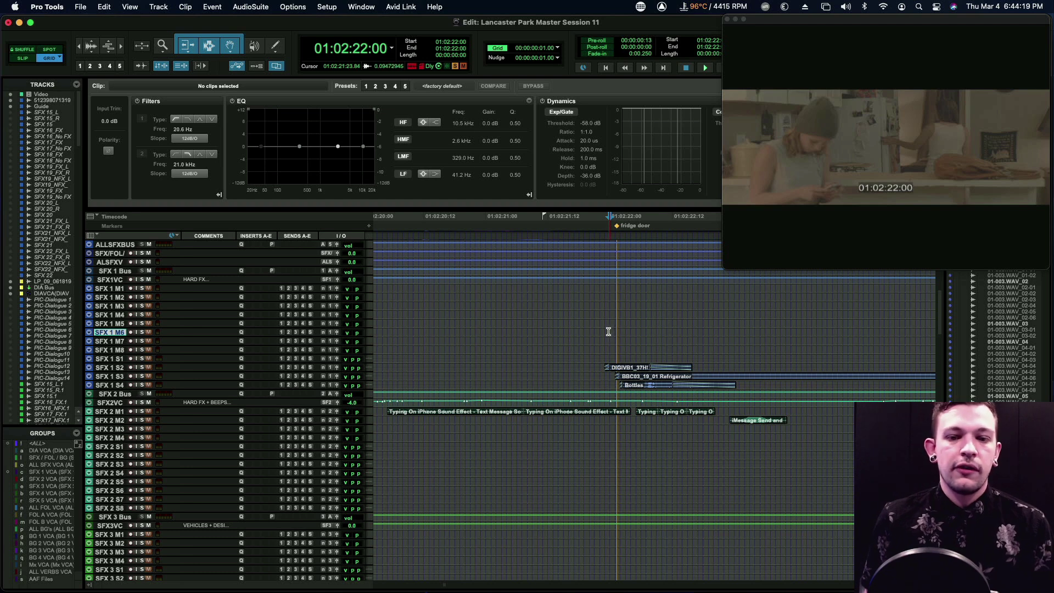
{"action": "key", "text": "minus"}
{"action": "left_click_drag", "start_coordinate": [608, 331], "coordinate": [667, 329]}
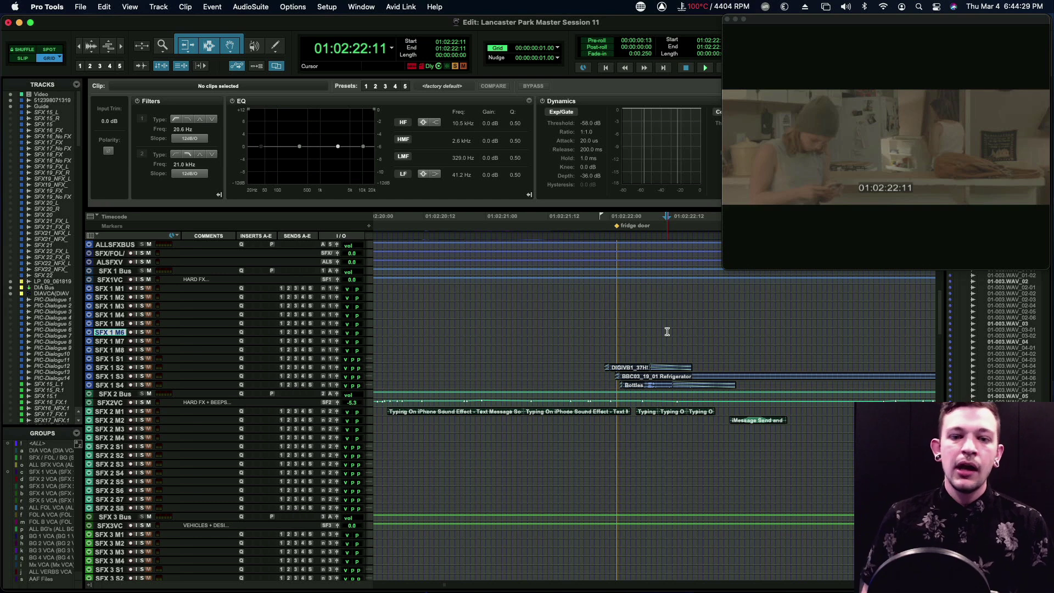
{"action": "left_click", "coordinate": [618, 346]}
{"action": "key", "text": "super+bracketright"}
{"action": "key", "text": "super+bracketright"}
{"action": "key", "text": "super+bracketright"}
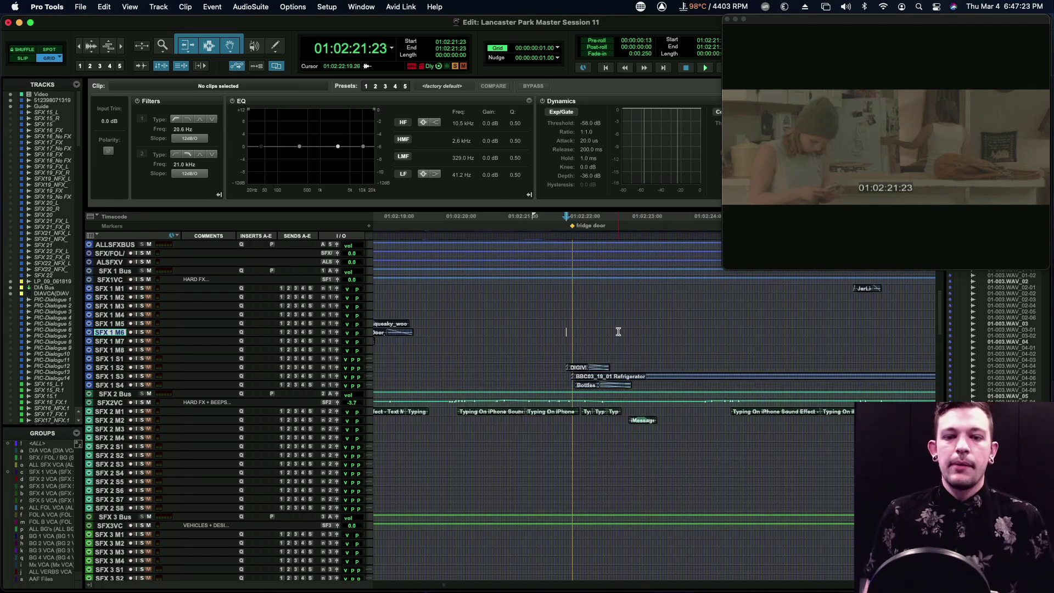
{"action": "key", "text": "super+bracketleft"}
{"action": "mouse_move", "coordinate": [614, 332]}
{"action": "left_mouse_down"}
{"action": "mouse_move", "coordinate": [591, 331]}
{"action": "mouse_move", "coordinate": [614, 331]}
{"action": "left_mouse_up"}
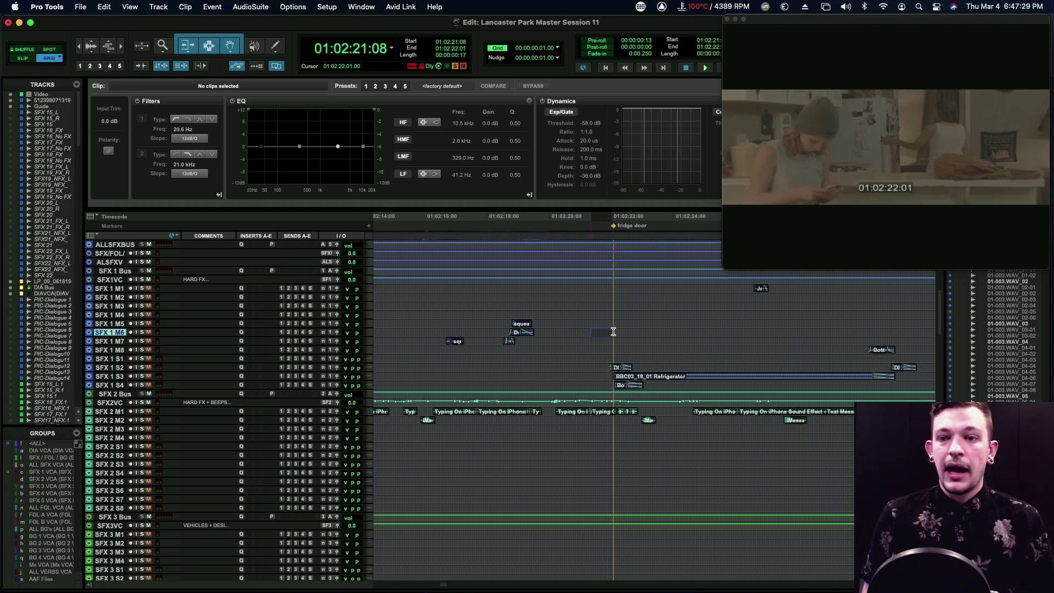
Set the edit point at 01:02:22:01 on SFX 1 M6 and zoom in.
{"action": "left_click", "coordinate": [614, 331]}
{"action": "key", "text": "super+bracketright"}
{"action": "key", "text": "super+bracketright"}
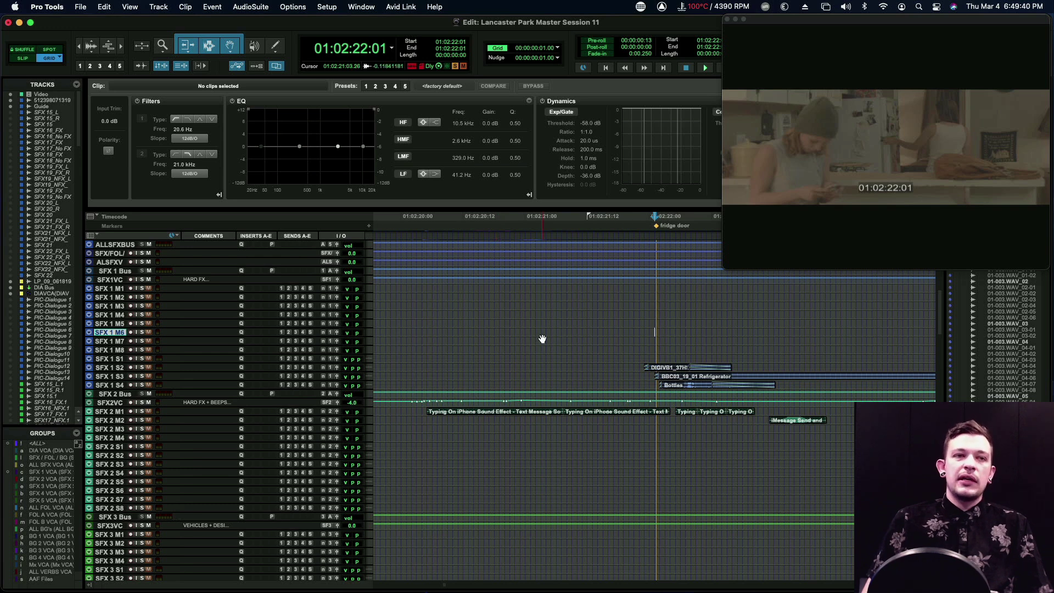
Return the playhead to 01:02:21:18 on SFX 1 M6 and zoom out to show 01:02:18–01:02:23.
{"action": "scroll", "coordinate": [542, 339], "scroll_direction": "right", "scroll_amount": 2}
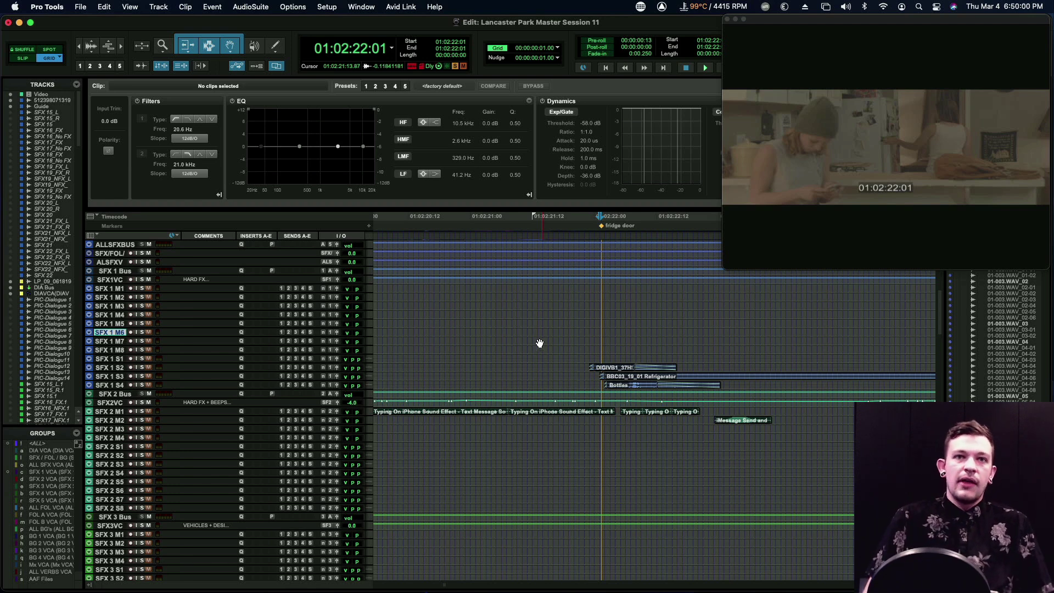
{"action": "mouse_move", "coordinate": [785, 591]}
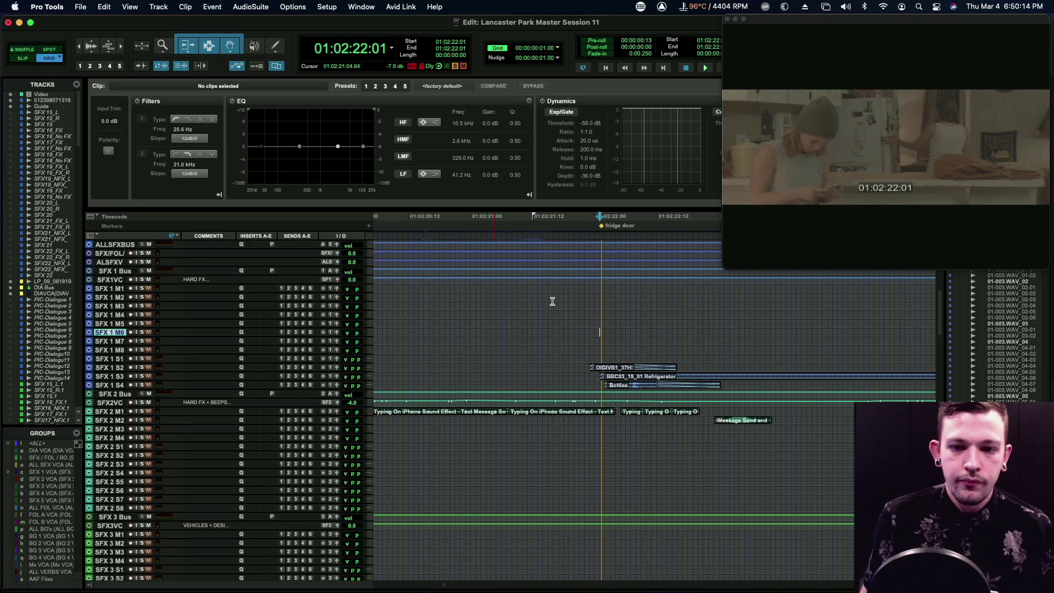
{"action": "left_click", "coordinate": [565, 331]}
{"action": "key", "text": "r"}
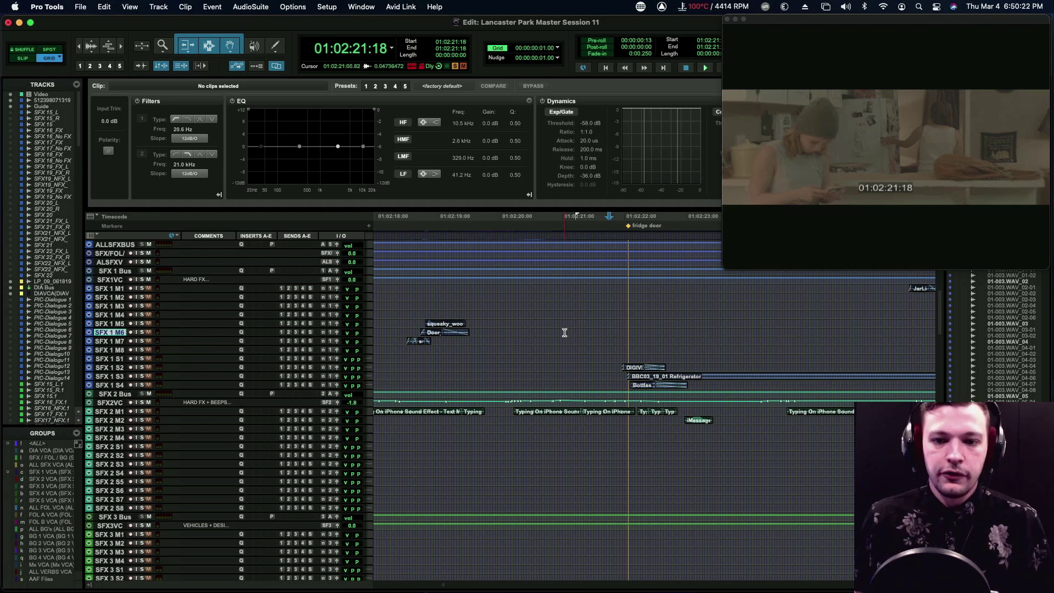
Select around the DIA D transient, enlarge the track, and place the edit point at 01:02:22:00.
{"action": "scroll", "coordinate": [564, 331], "scroll_direction": "up", "scroll_amount": 5}
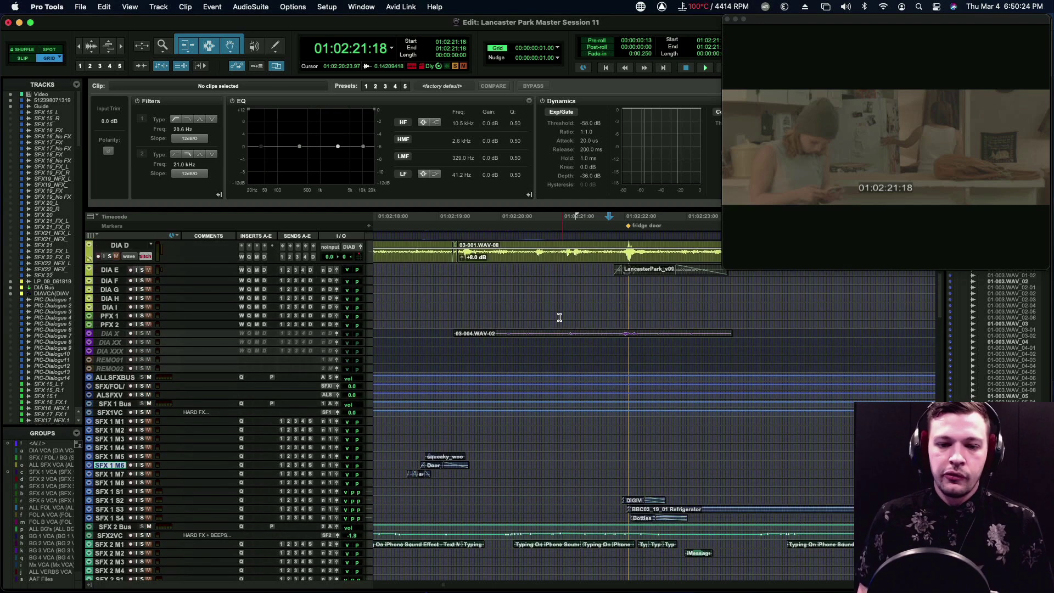
{"action": "scroll", "coordinate": [553, 314], "scroll_direction": "up", "scroll_amount": 1}
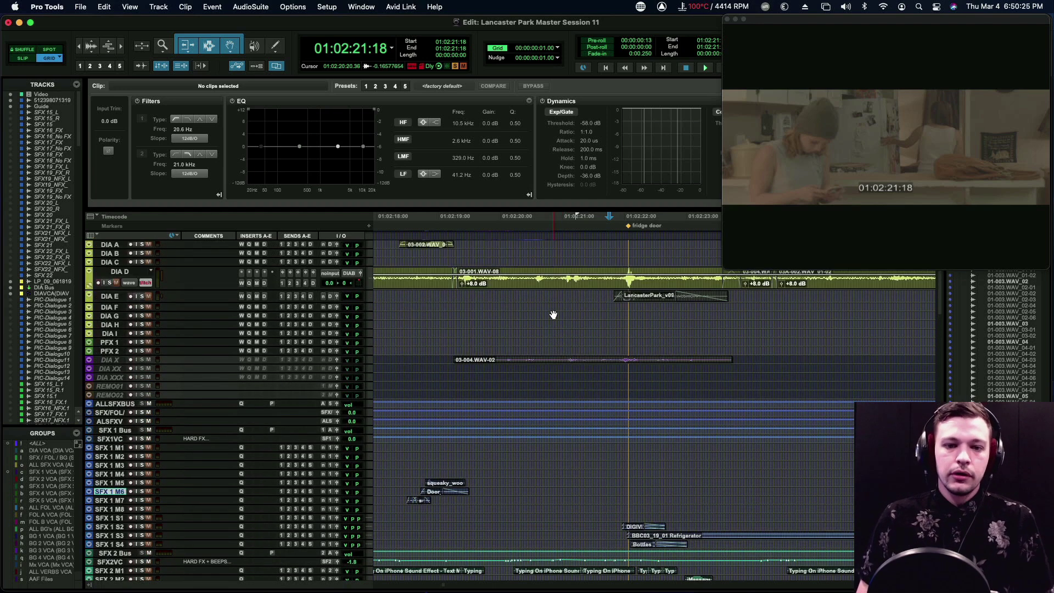
{"action": "left_click", "coordinate": [513, 297]}
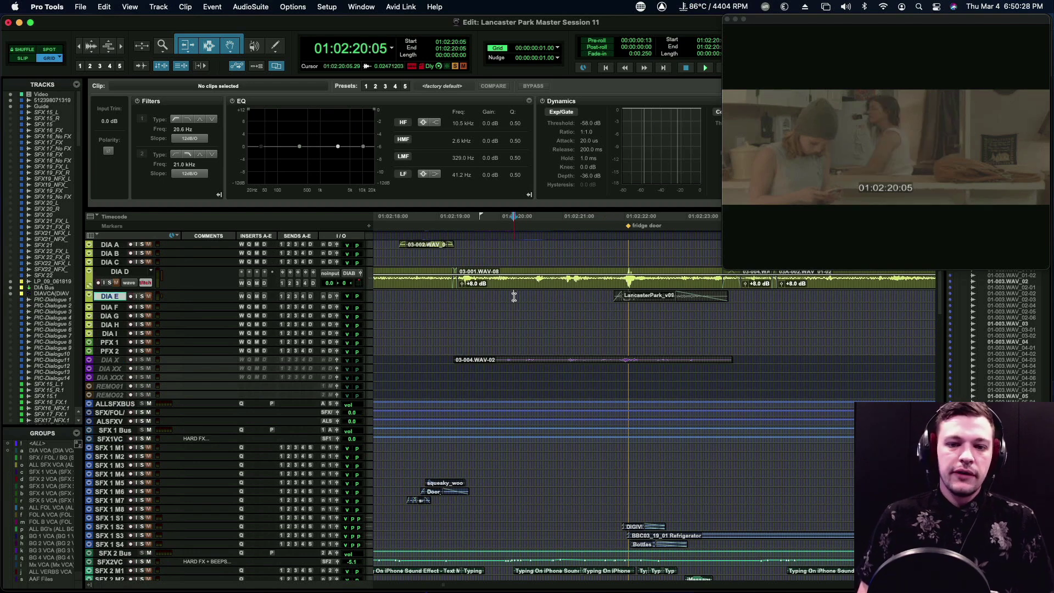
{"action": "scroll", "coordinate": [514, 297], "scroll_direction": "down", "scroll_amount": 2}
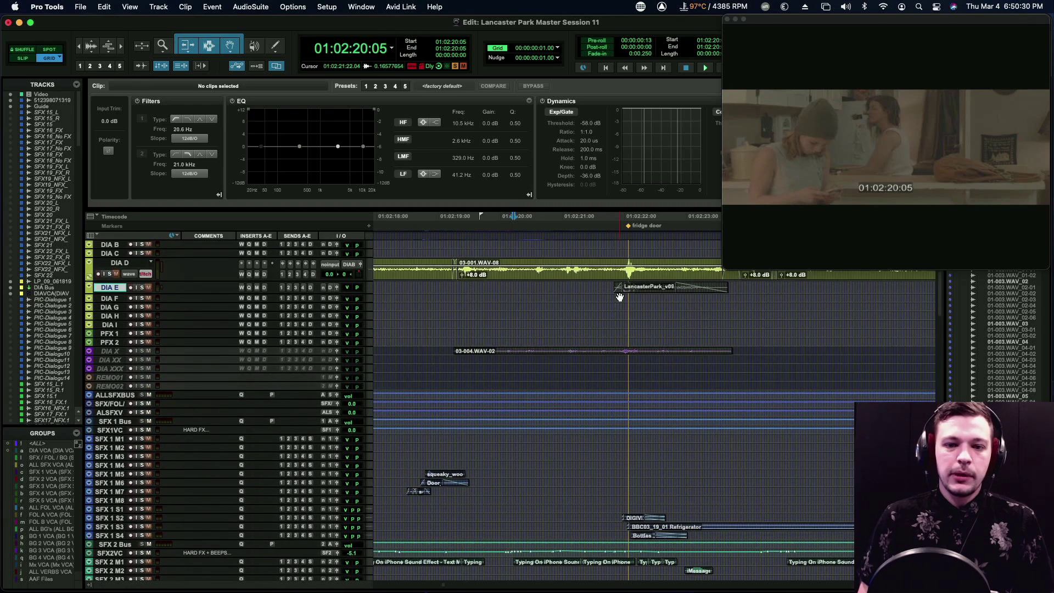
{"action": "scroll", "coordinate": [669, 349], "scroll_direction": "up", "scroll_amount": 5}
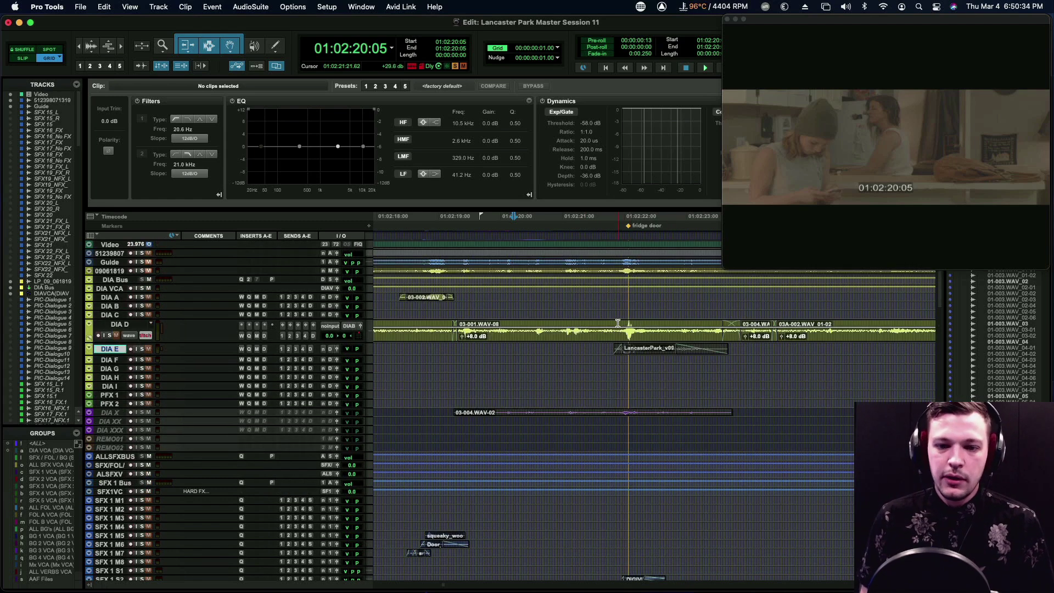
{"action": "left_click_drag", "start_coordinate": [613, 323], "coordinate": [649, 324]}
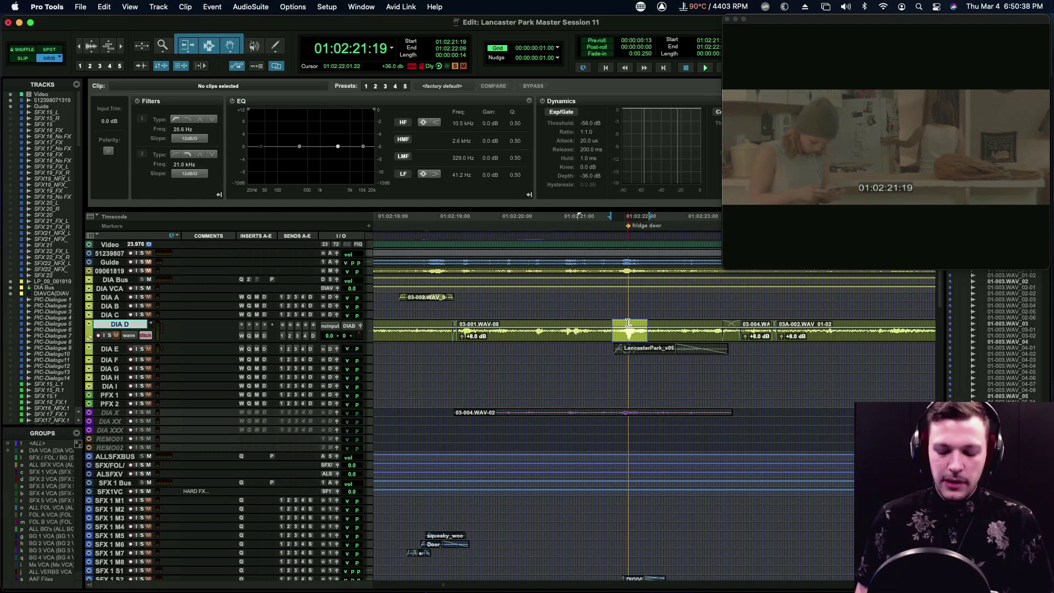
{"action": "key", "text": "ctrl+Up"}
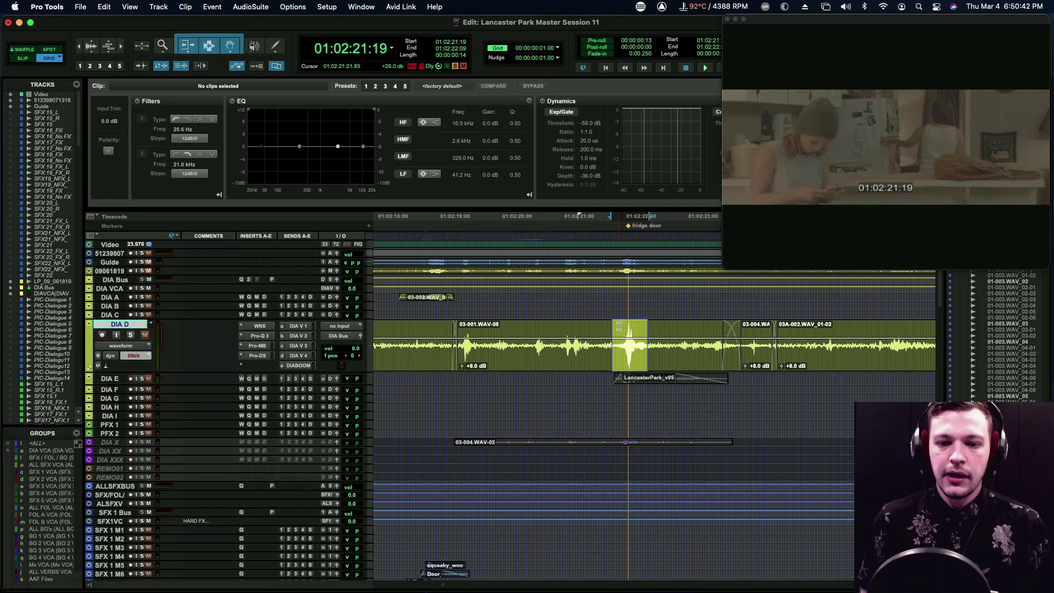
{"action": "mouse_move", "coordinate": [620, 326]}
{"action": "left_mouse_down"}
{"action": "mouse_move", "coordinate": [639, 327]}
{"action": "mouse_move", "coordinate": [624, 330]}
{"action": "left_mouse_up"}
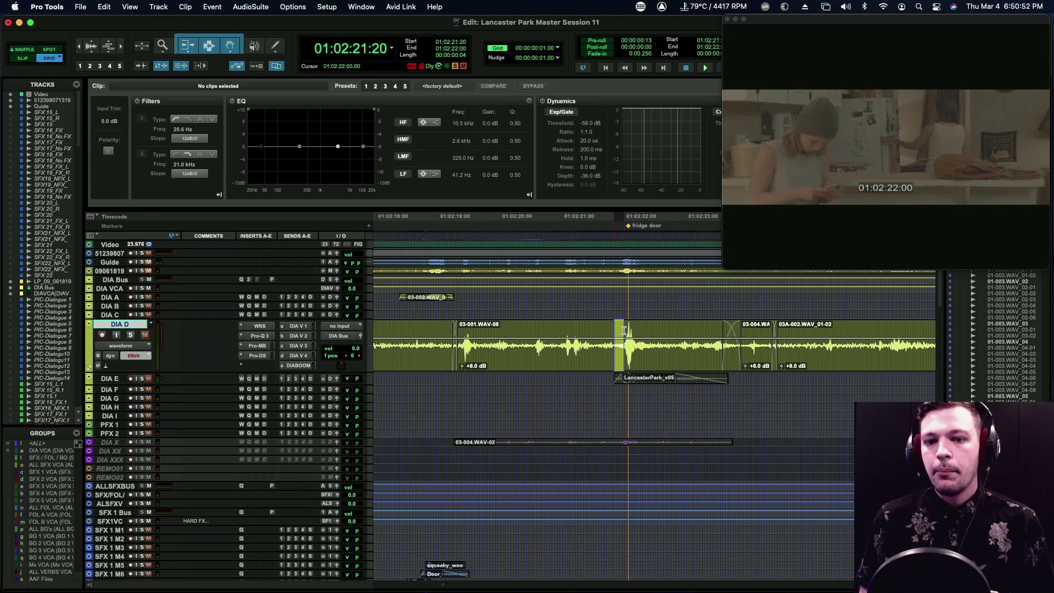
{"action": "left_click", "coordinate": [624, 330]}
Solo DIA D, play back from 01:02:21:12, and nudge the cursor to 01:02:21:10.
{"action": "scroll", "coordinate": [623, 329], "scroll_direction": "up", "scroll_amount": 3}
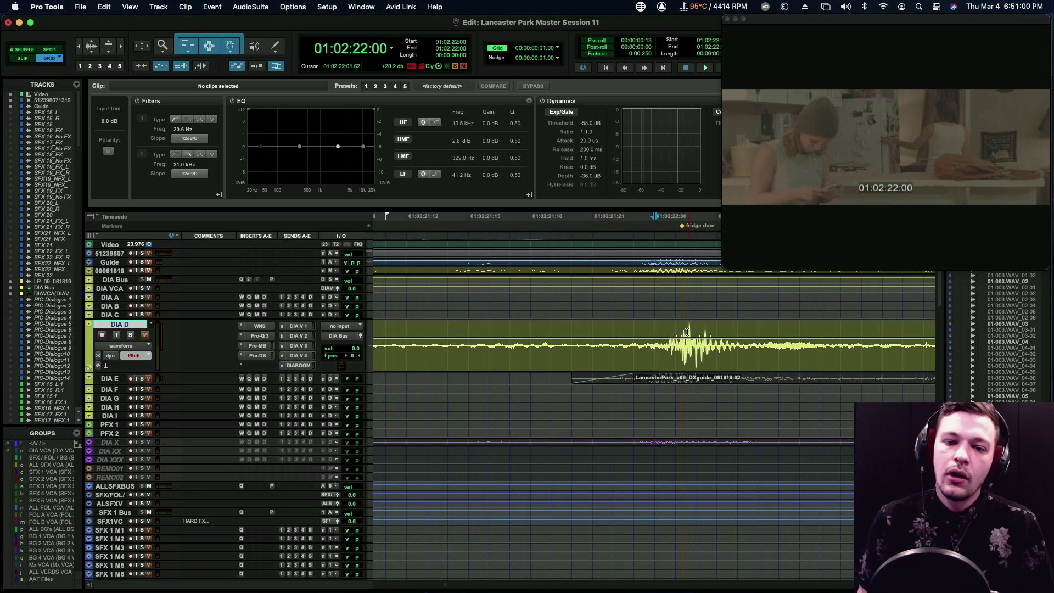
{"action": "left_click_drag", "start_coordinate": [656, 328], "coordinate": [672, 328]}
{"action": "left_click", "coordinate": [497, 331]}
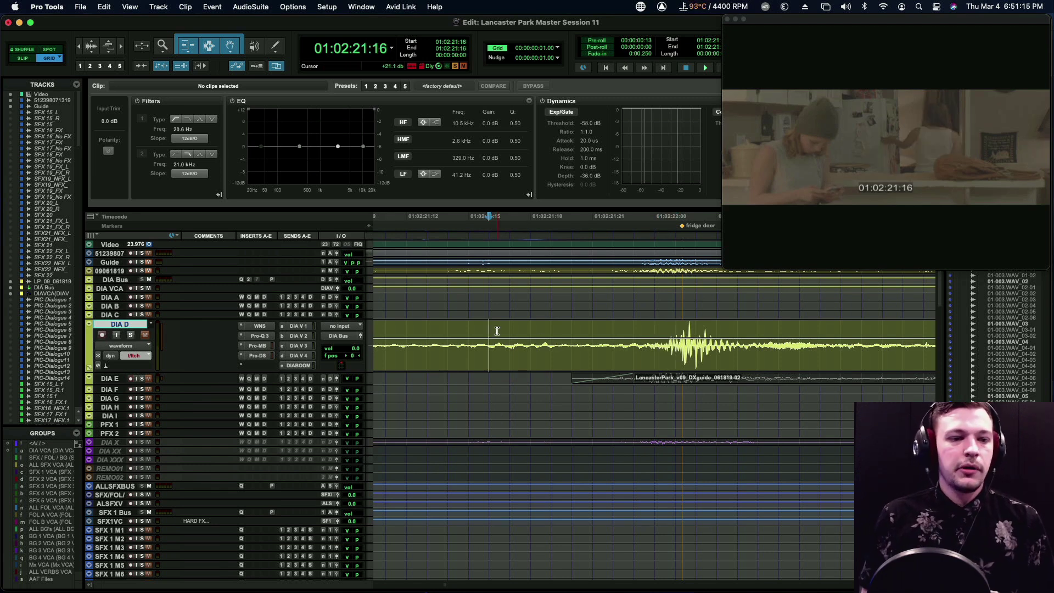
{"action": "key", "text": "shift+s"}
{"action": "key", "text": "super+bracketleft"}
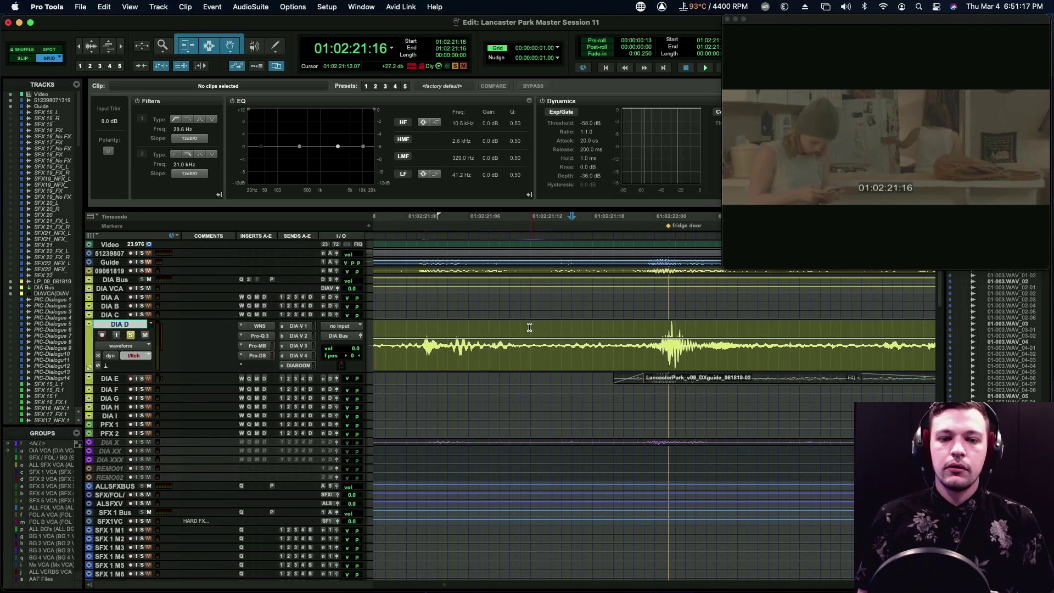
{"action": "left_click", "coordinate": [529, 327]}
{"action": "key", "text": "space"}
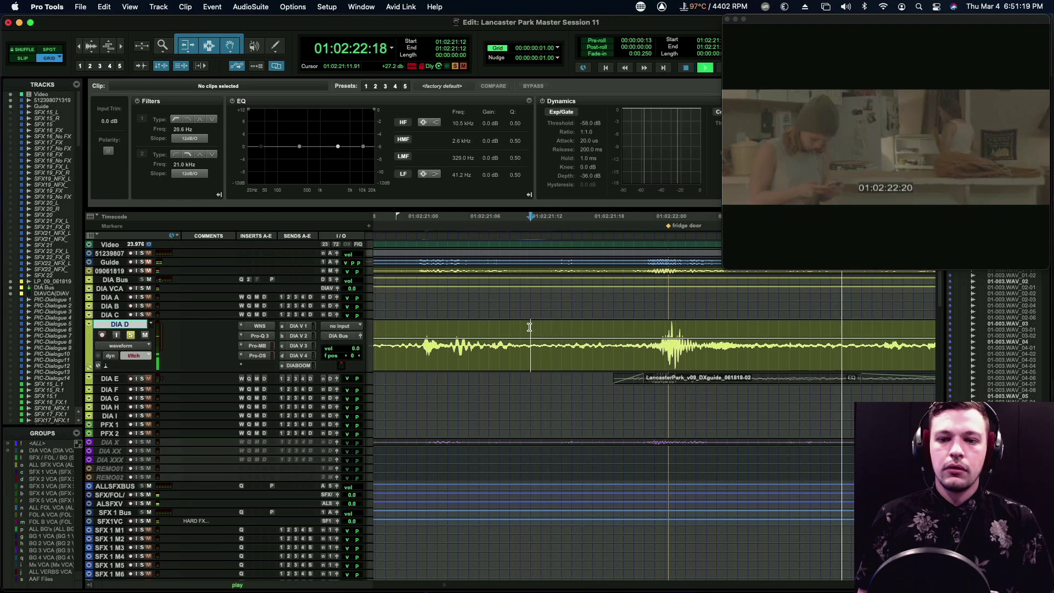
{"action": "key", "text": "space"}
{"action": "key", "text": "comma"}
{"action": "key", "text": "comma"}
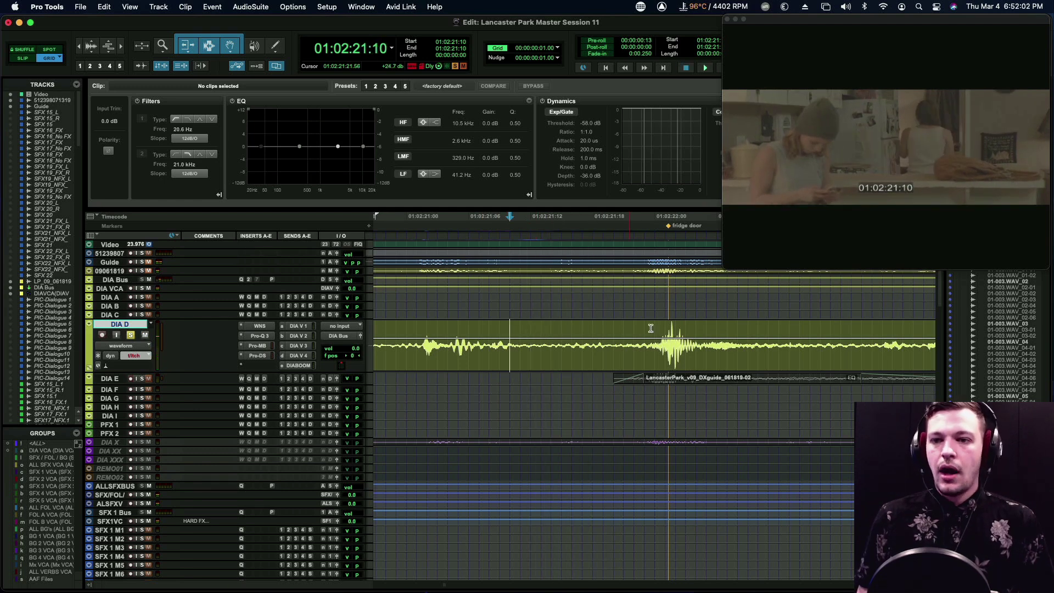
Enlarge the video window, play from 01:02:21:15, and scroll down to SFX 1 S2–S4.
{"action": "left_click_drag", "start_coordinate": [723, 270], "coordinate": [663, 320]}
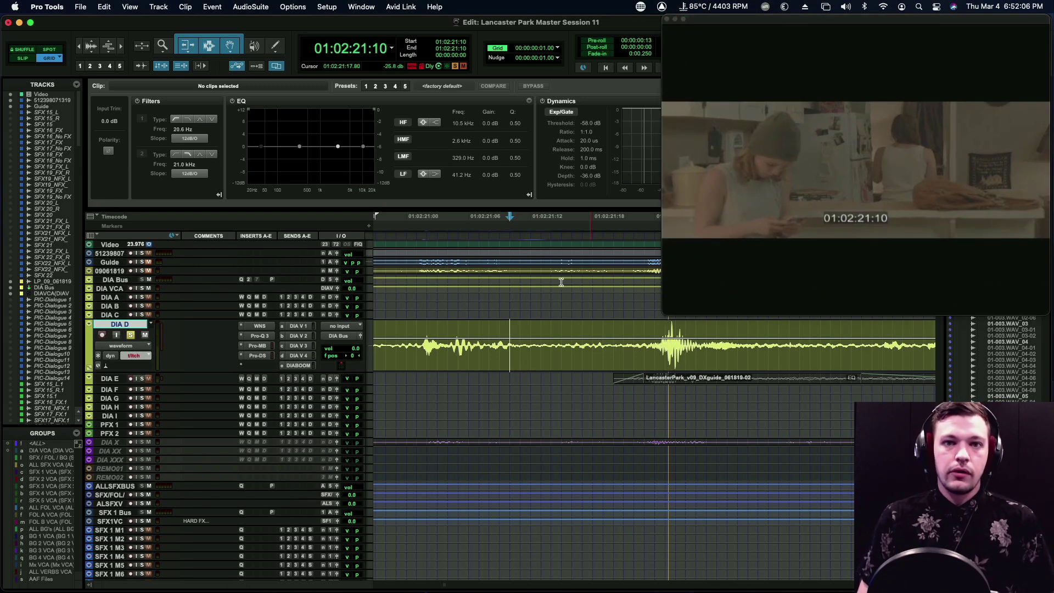
{"action": "scroll", "coordinate": [571, 275], "scroll_direction": "right", "scroll_amount": 3}
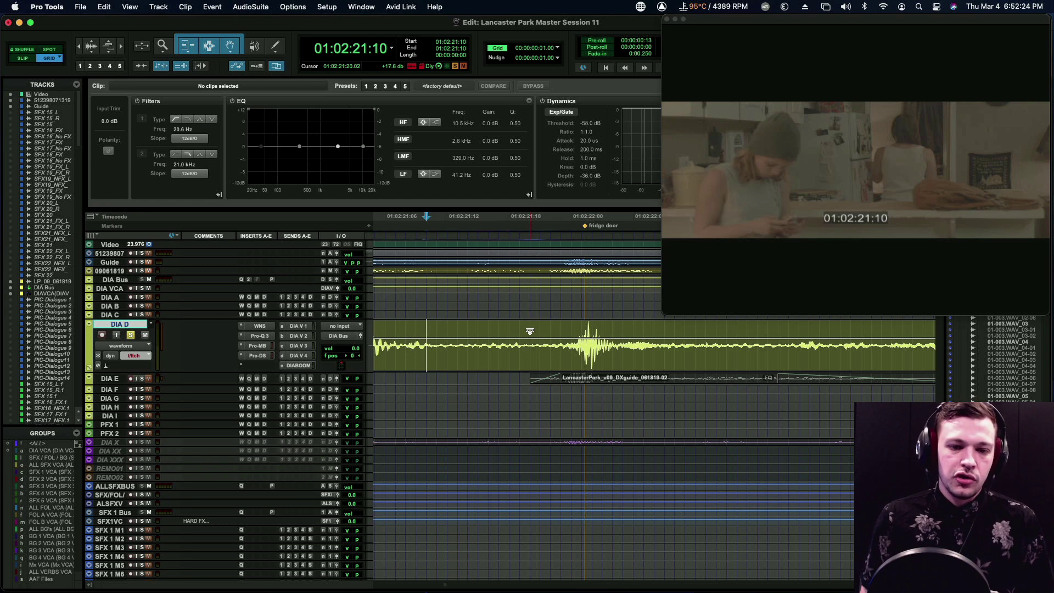
{"action": "left_click", "coordinate": [478, 326]}
{"action": "key", "text": "space"}
{"action": "key", "text": "space"}
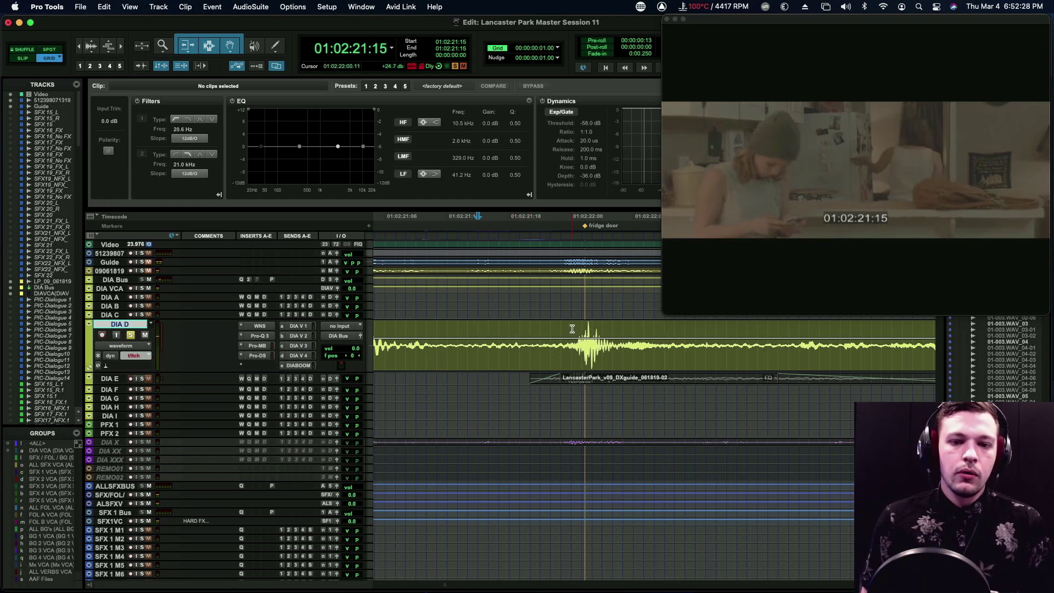
{"action": "scroll", "coordinate": [571, 329], "scroll_direction": "down", "scroll_amount": 10}
Play the passage from the DIA D track to hear the door.
{"action": "left_click_drag", "start_coordinate": [539, 340], "coordinate": [540, 360]}
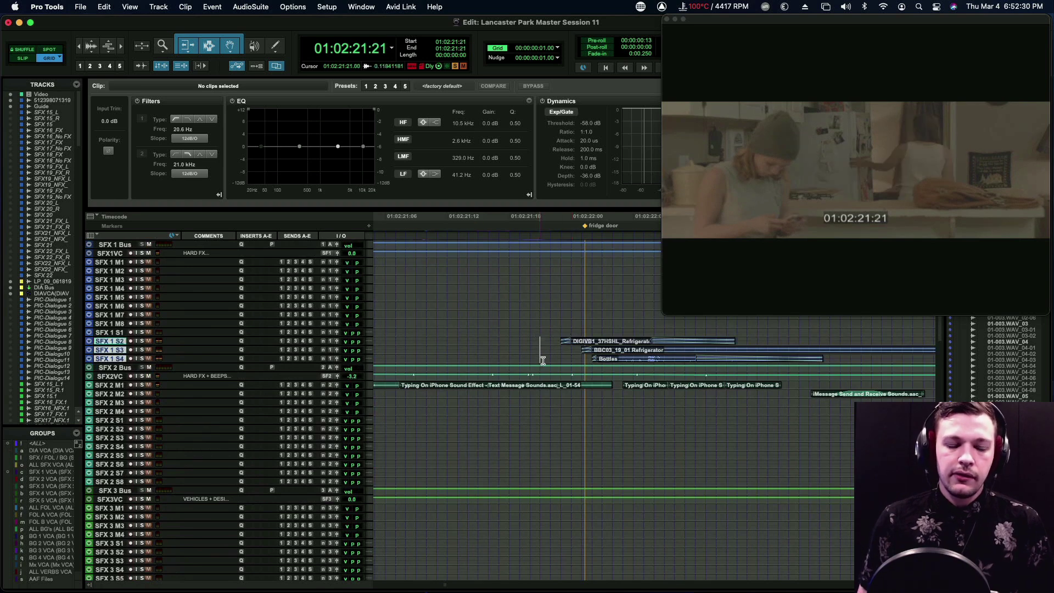
{"action": "scroll", "coordinate": [542, 362], "scroll_direction": "up", "scroll_amount": 10}
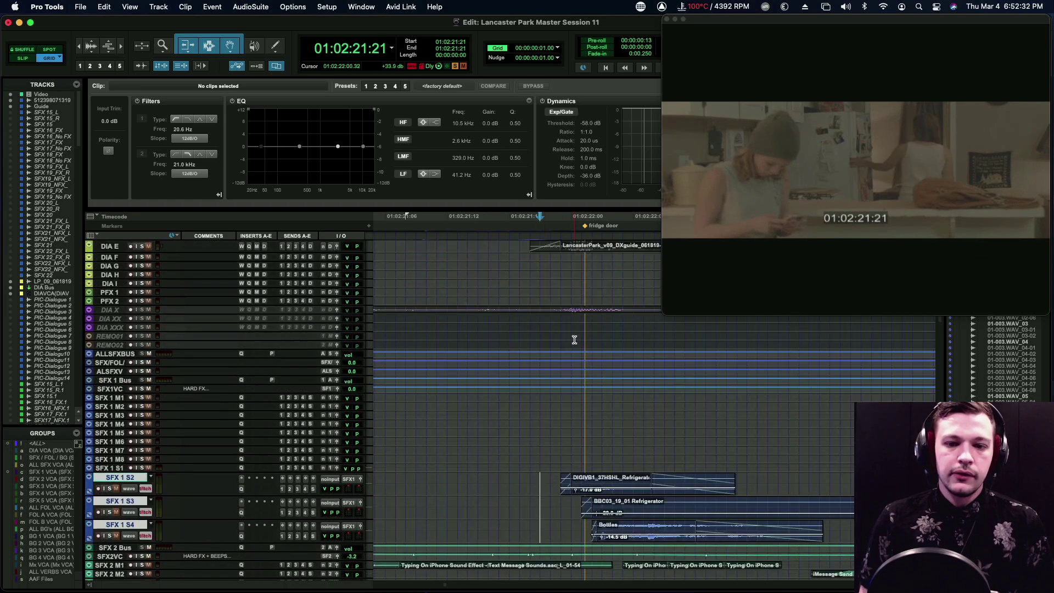
{"action": "left_click", "coordinate": [535, 331]}
{"action": "key", "text": "space"}
{"action": "key", "text": "space"}
{"action": "scroll", "coordinate": [619, 321], "scroll_direction": "down", "scroll_amount": 10}
{"action": "scroll", "coordinate": [619, 321], "scroll_direction": "down", "scroll_amount": 3}
Audition the refrigerator effects from 01:02:21:10, then zoom in at 01:02:22:02.
{"action": "left_click", "coordinate": [488, 431]}
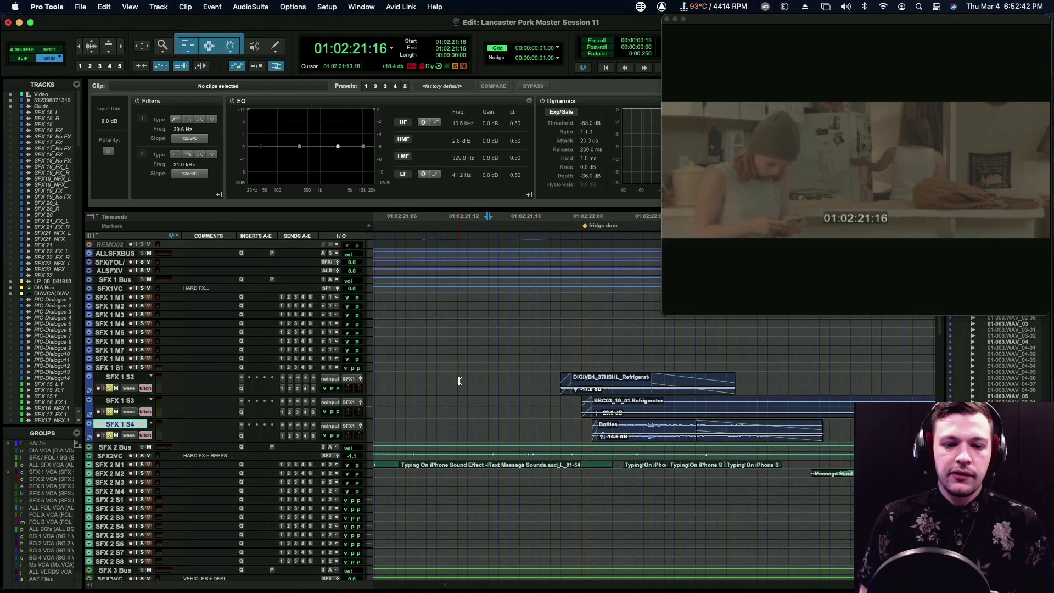
{"action": "left_click", "coordinate": [435, 380]}
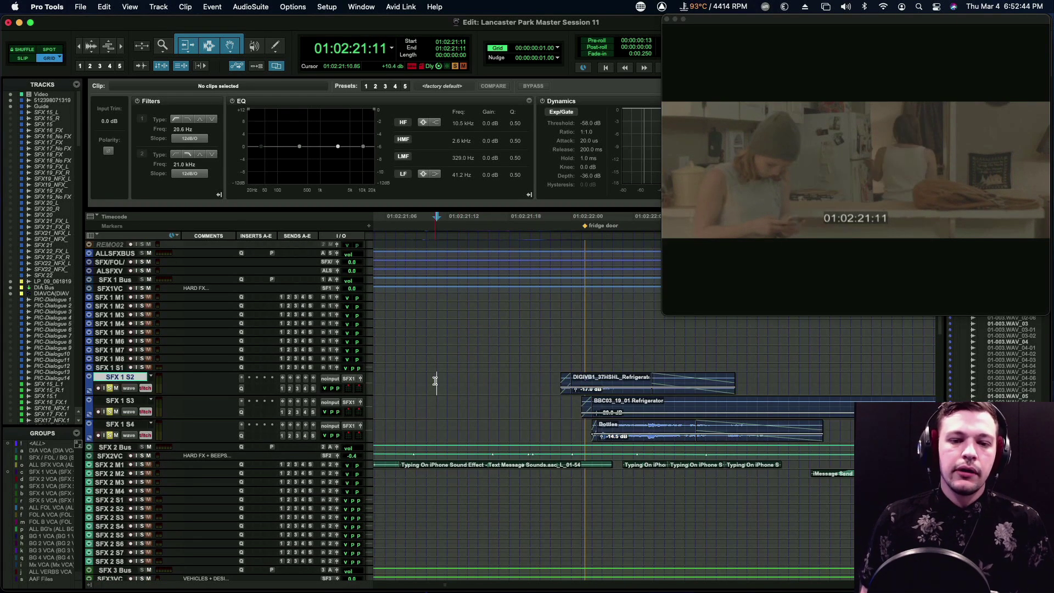
{"action": "key", "text": "space"}
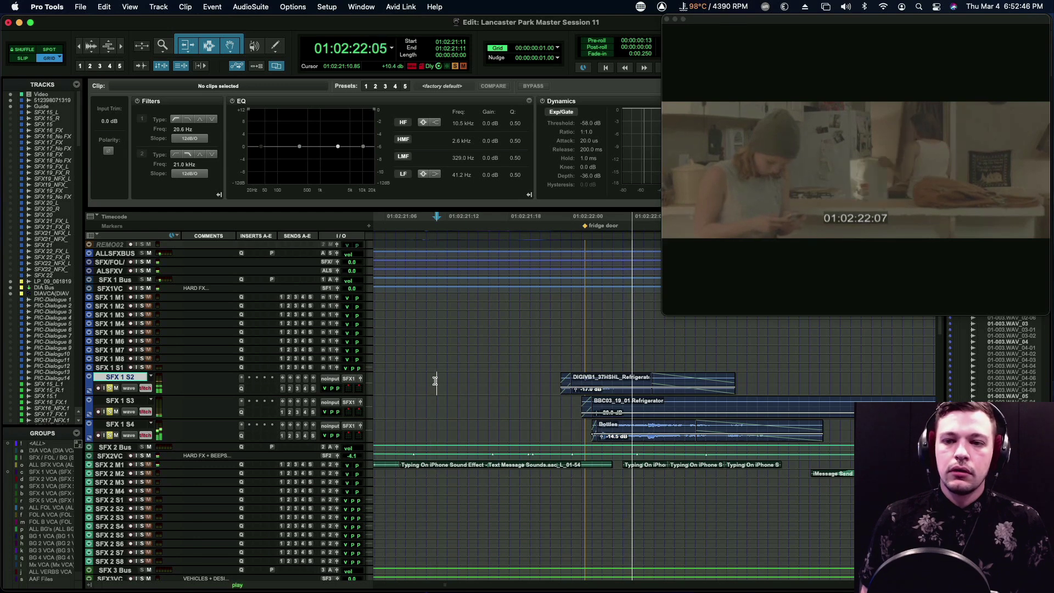
{"action": "key", "text": "space"}
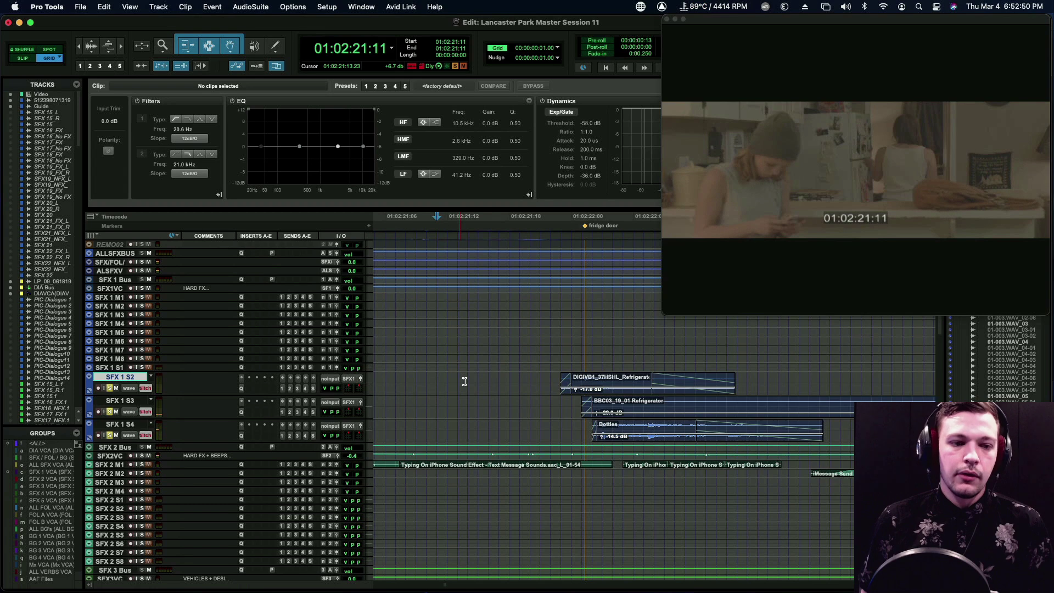
{"action": "left_click", "coordinate": [430, 378]}
{"action": "key", "text": "space"}
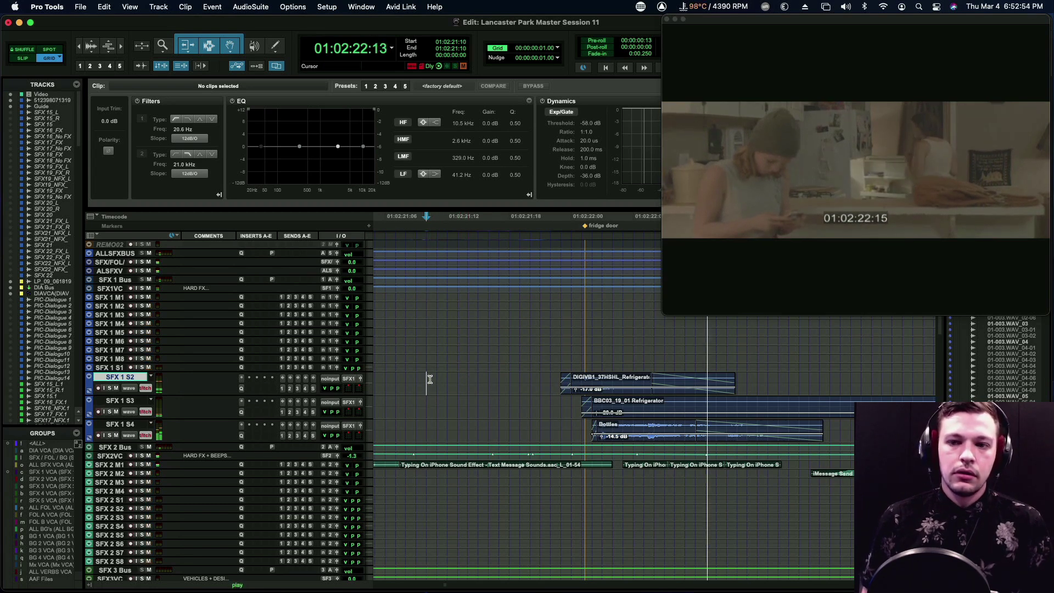
{"action": "key", "text": "space"}
{"action": "left_click", "coordinate": [597, 381]}
{"action": "key", "text": "super+bracketright"}
{"action": "key", "text": "super+bracketright"}
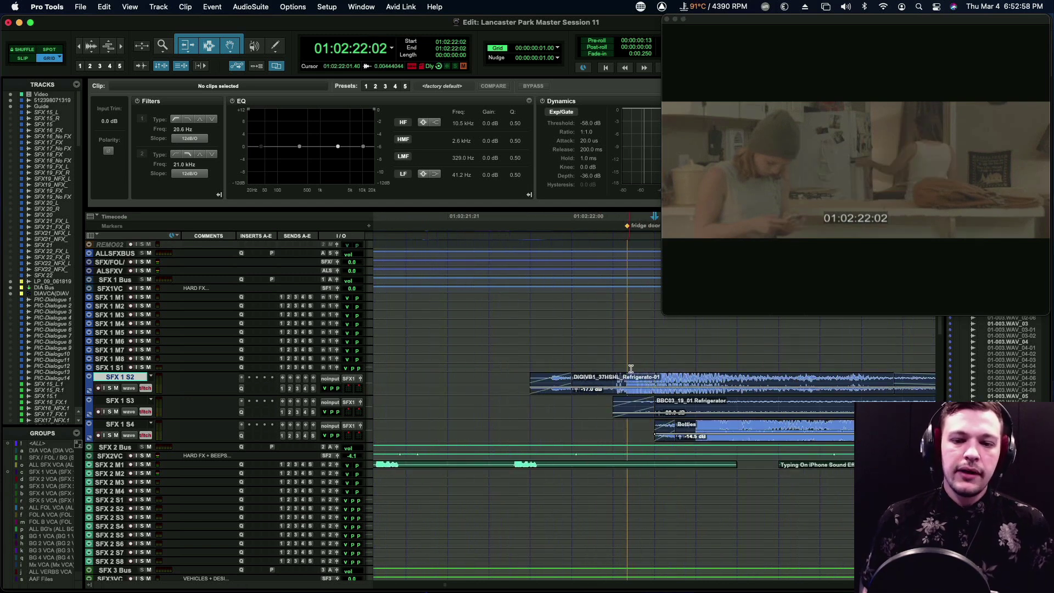
Zoom in further at 01:02:22:02 and scroll up to the DIA D dialogue waveform.
{"action": "key", "text": "super+bracketright"}
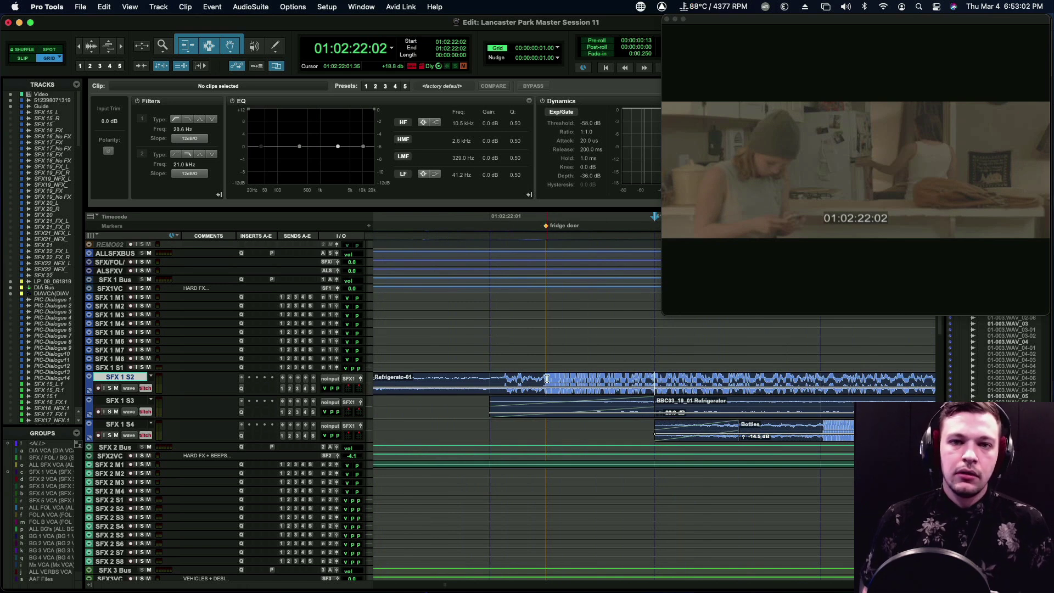
{"action": "scroll", "coordinate": [546, 379], "scroll_direction": "up", "scroll_amount": 10}
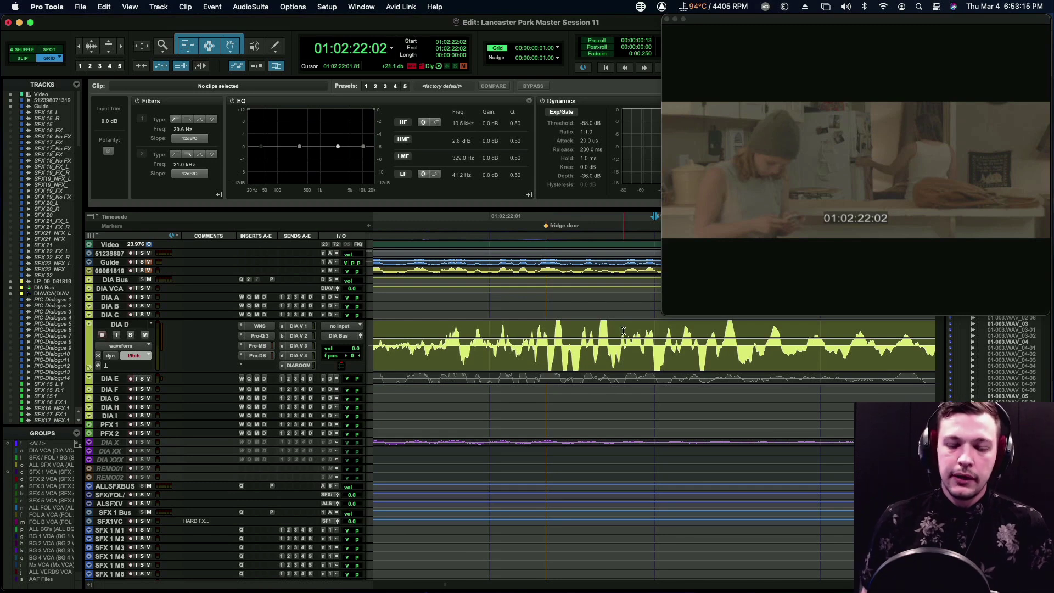
Set the edit point at 01:02:22:01 on the DIA D track.
{"action": "scroll", "coordinate": [549, 327], "scroll_direction": "down", "scroll_amount": 10}
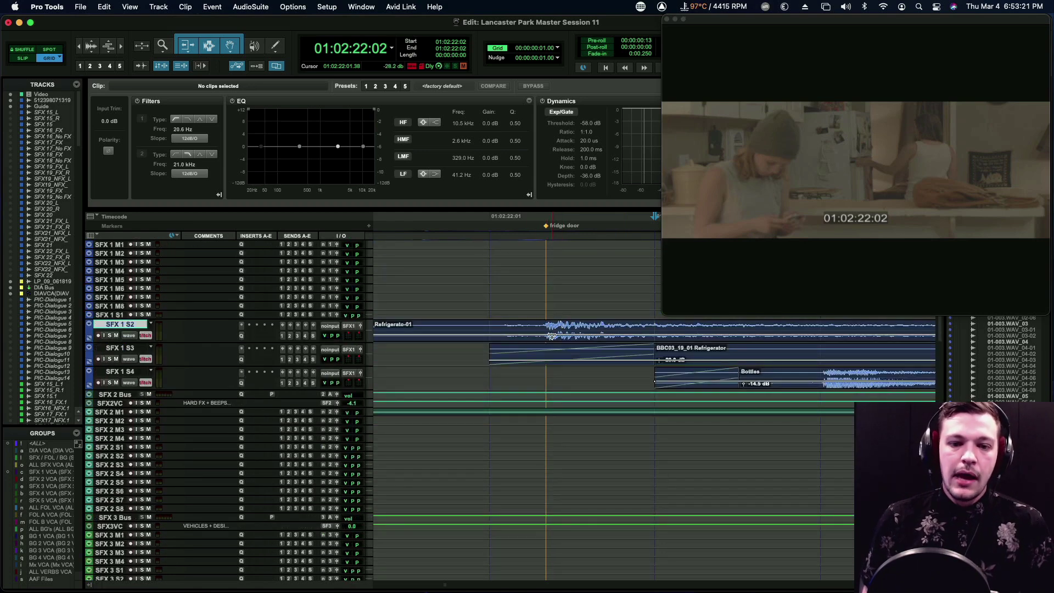
{"action": "scroll", "coordinate": [548, 331], "scroll_direction": "up", "scroll_amount": 5}
{"action": "scroll", "coordinate": [548, 330], "scroll_direction": "up", "scroll_amount": 4}
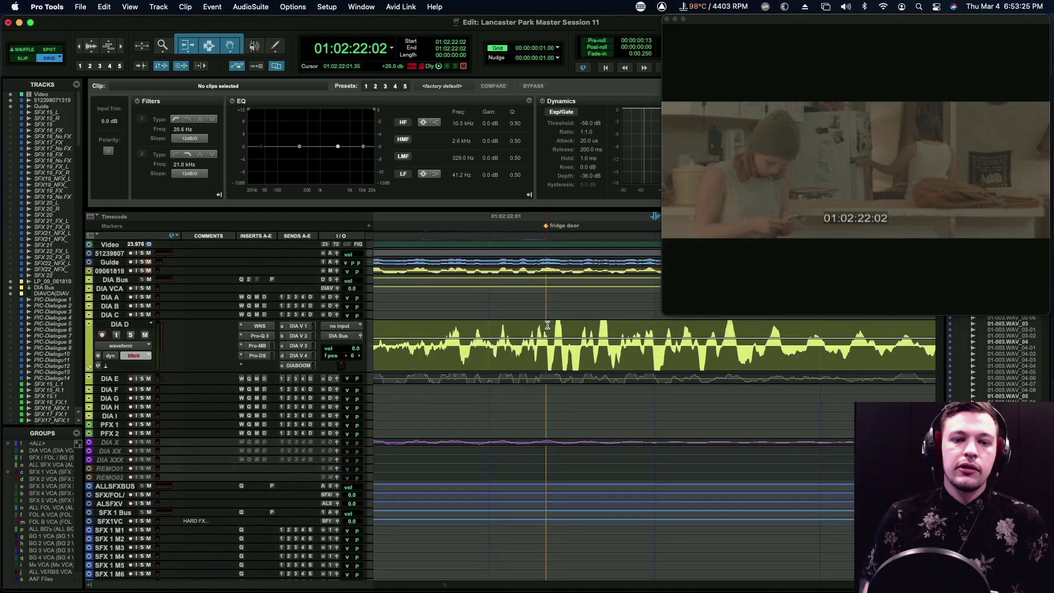
{"action": "left_click", "coordinate": [498, 325]}
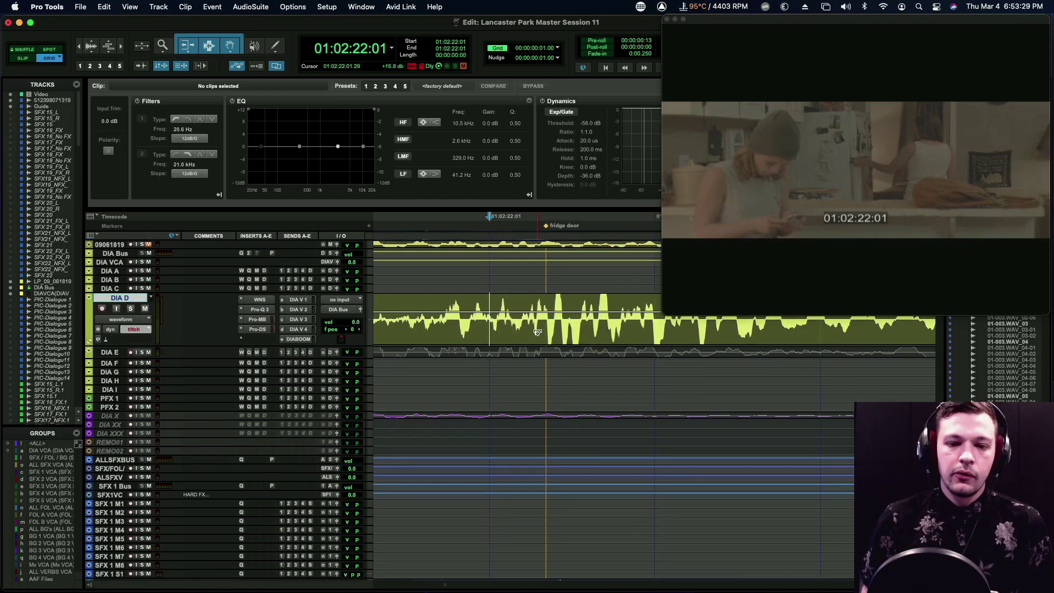
Make the SFX 1 S2 track taller and zoom in around the fridge door.
{"action": "scroll", "coordinate": [532, 334], "scroll_direction": "down", "scroll_amount": 7}
{"action": "scroll", "coordinate": [579, 373], "scroll_direction": "down", "scroll_amount": 3}
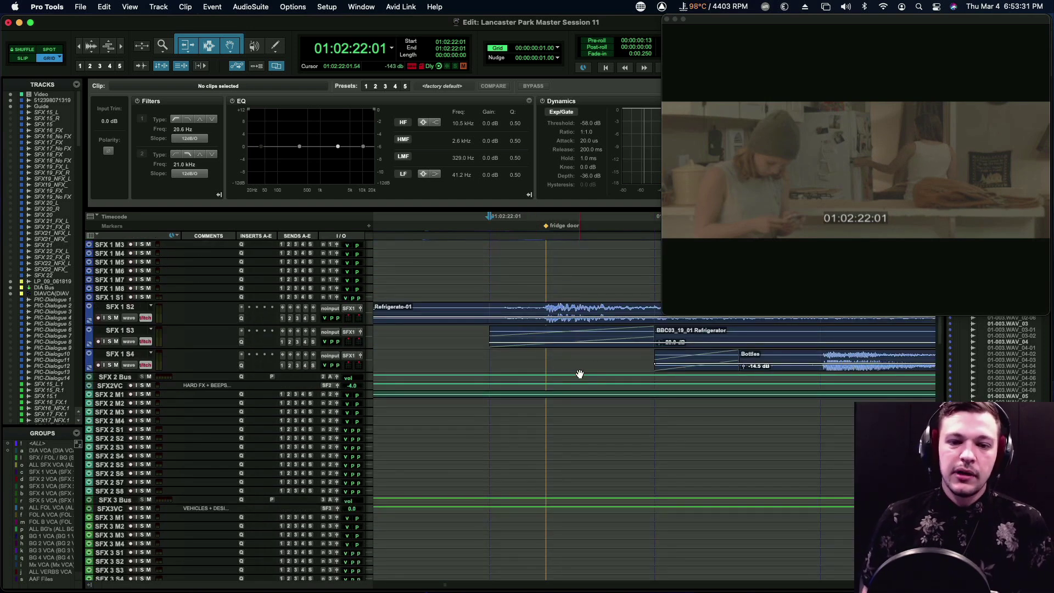
{"action": "left_click", "coordinate": [548, 309]}
{"action": "key", "text": "ctrl+Up"}
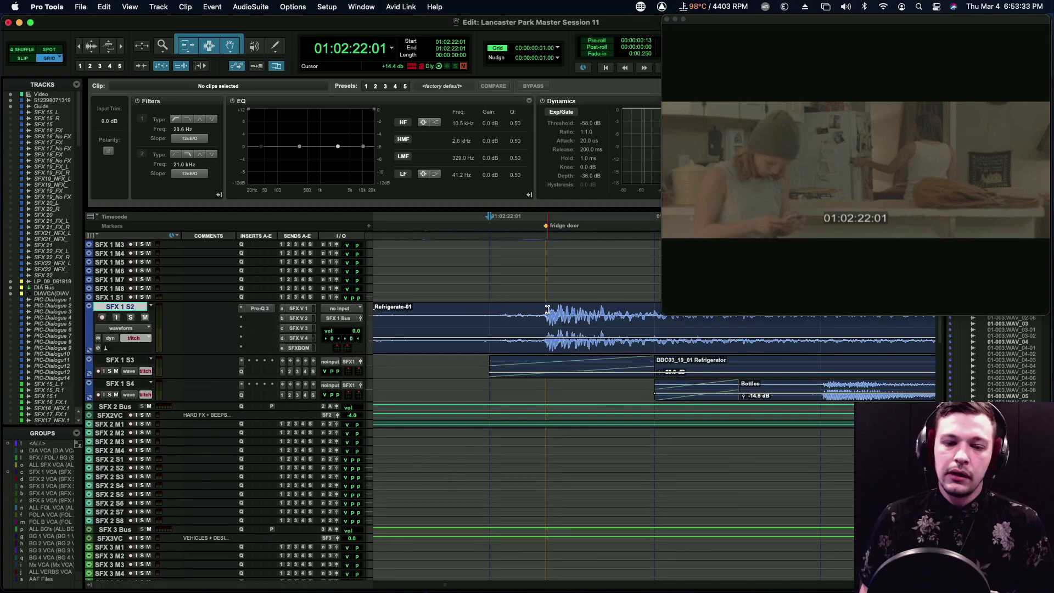
{"action": "key", "text": "super+]"}
{"action": "key", "text": "super+]"}
{"action": "scroll", "coordinate": [510, 317], "scroll_direction": "left", "scroll_amount": 2}
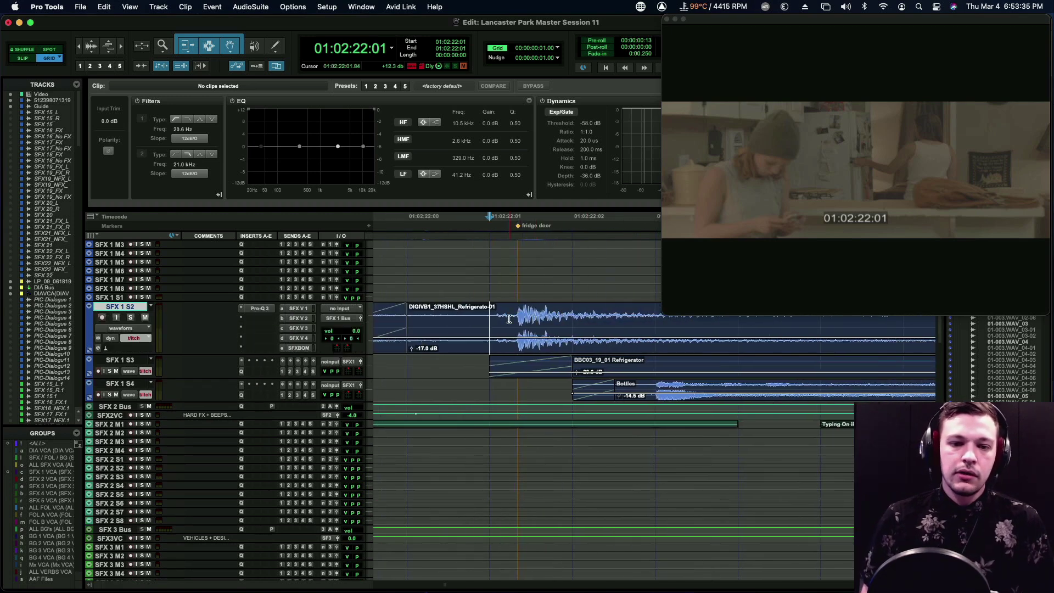
Slide the SFX 1 S2 Refrigerator clip about one frame earlier toward the fridge door marker.
{"action": "left_click", "coordinate": [519, 351]}
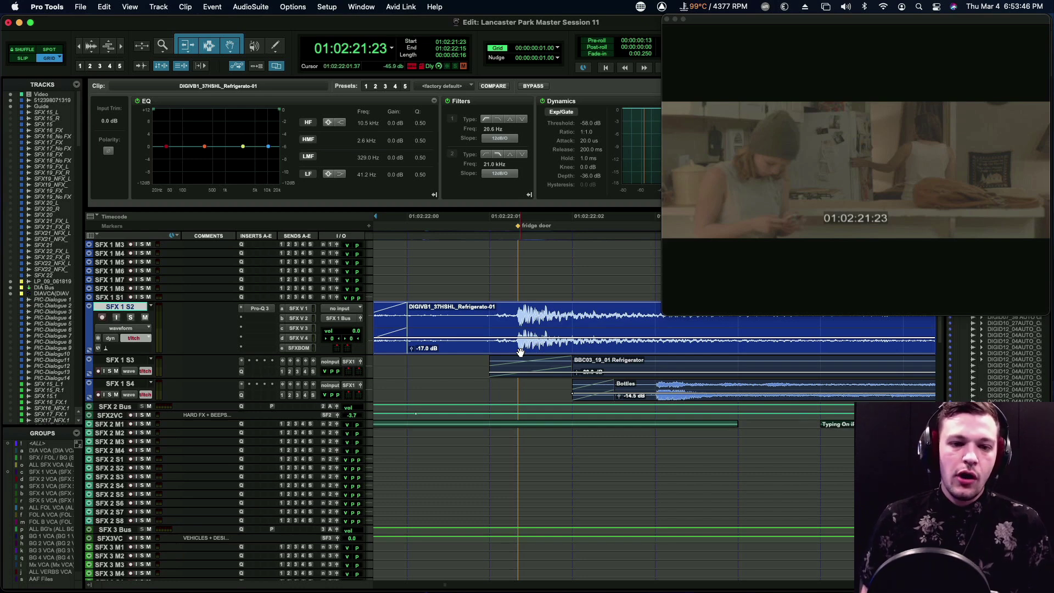
{"action": "left_click", "coordinate": [520, 352]}
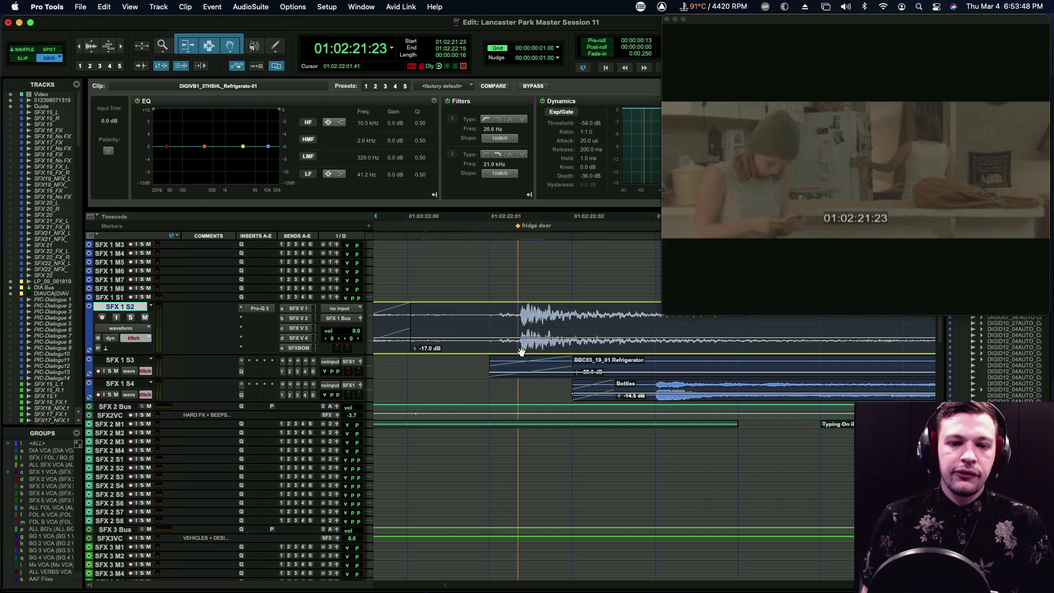
{"action": "mouse_move", "coordinate": [520, 351]}
{"action": "left_mouse_down"}
{"action": "mouse_move", "coordinate": [504, 351]}
{"action": "mouse_move", "coordinate": [668, 346]}
{"action": "mouse_move", "coordinate": [537, 346]}
{"action": "left_mouse_up"}
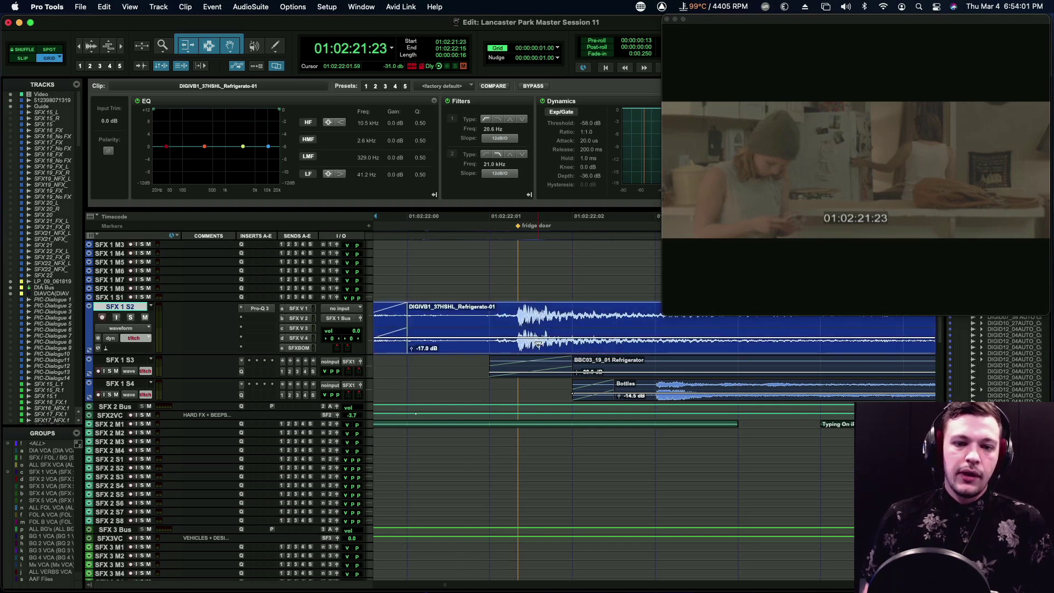
{"action": "left_click", "coordinate": [492, 311]}
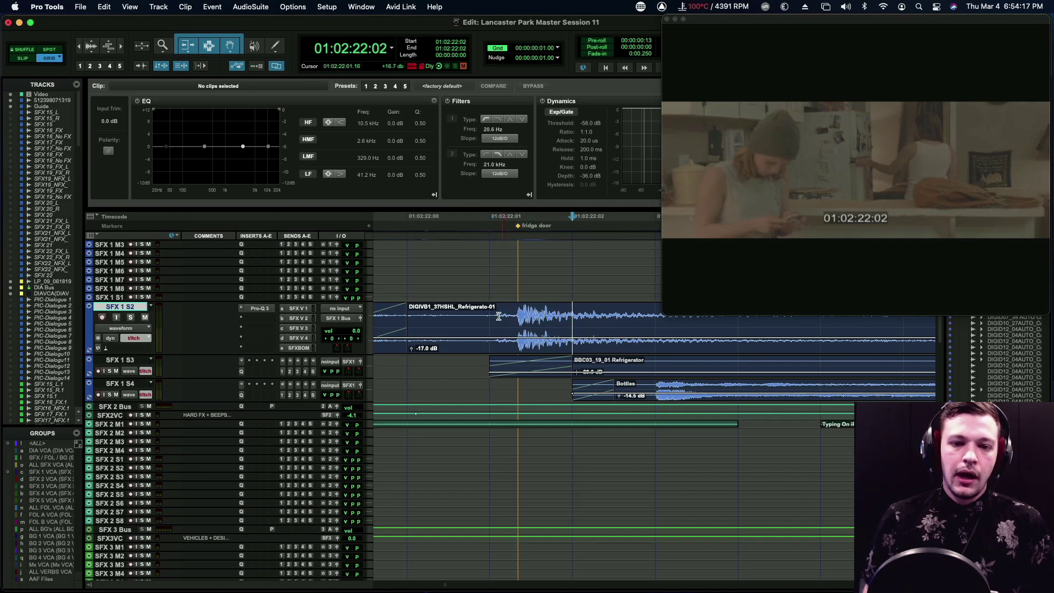
{"action": "left_click", "coordinate": [526, 345]}
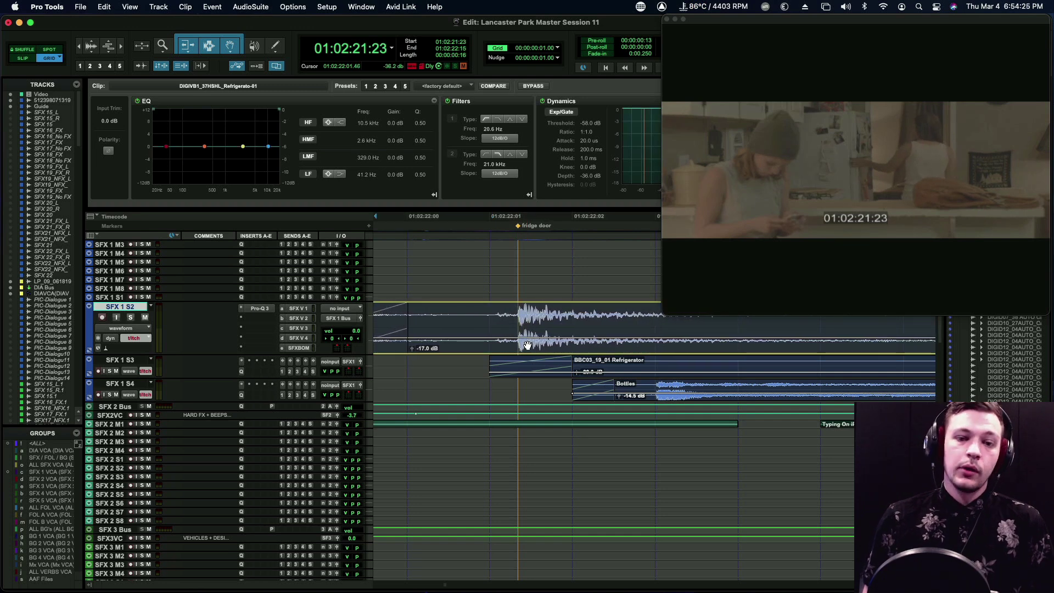
{"action": "left_click", "coordinate": [527, 345]}
Jump to the FS Cut marker and zoom in around it.
{"action": "scroll", "coordinate": [609, 351], "scroll_direction": "down", "scroll_amount": 8}
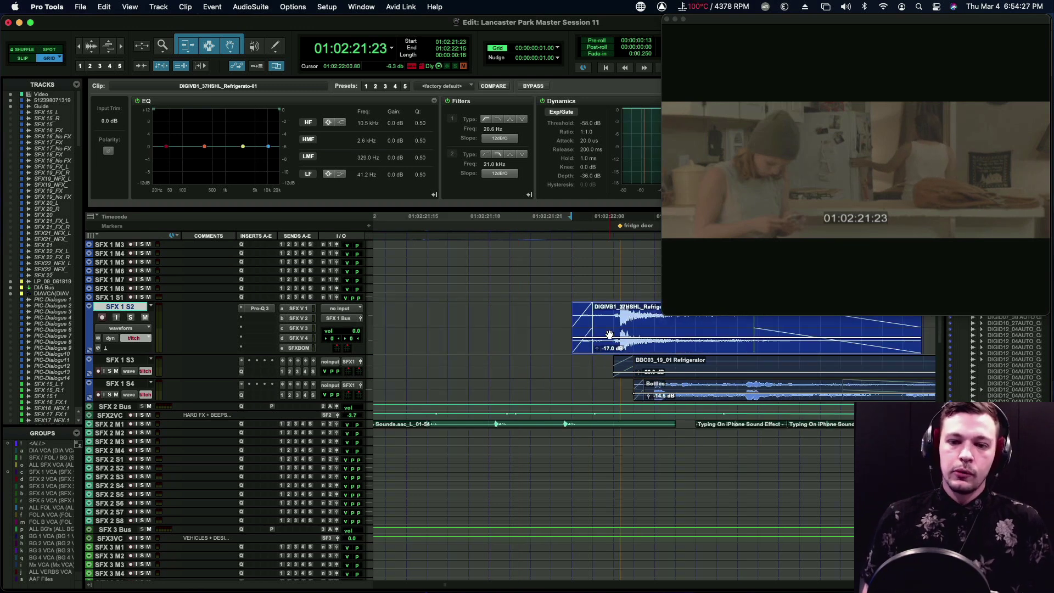
{"action": "scroll", "coordinate": [583, 312], "scroll_direction": "up", "scroll_amount": 10}
{"action": "scroll", "coordinate": [582, 311], "scroll_direction": "right", "scroll_amount": 6}
{"action": "scroll", "coordinate": [584, 311], "scroll_direction": "right", "scroll_amount": 10}
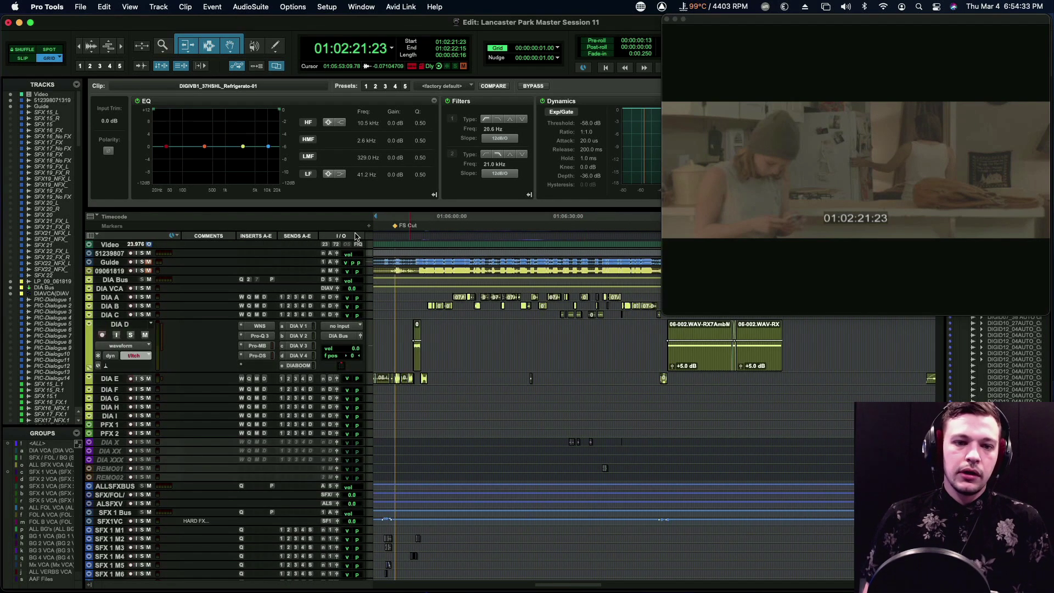
{"action": "left_click", "coordinate": [394, 225]}
{"action": "key", "text": "super+bracketright"}
{"action": "key", "text": "super+bracketright"}
{"action": "key", "text": "super+bracketright"}
{"action": "key", "text": "super+bracketright"}
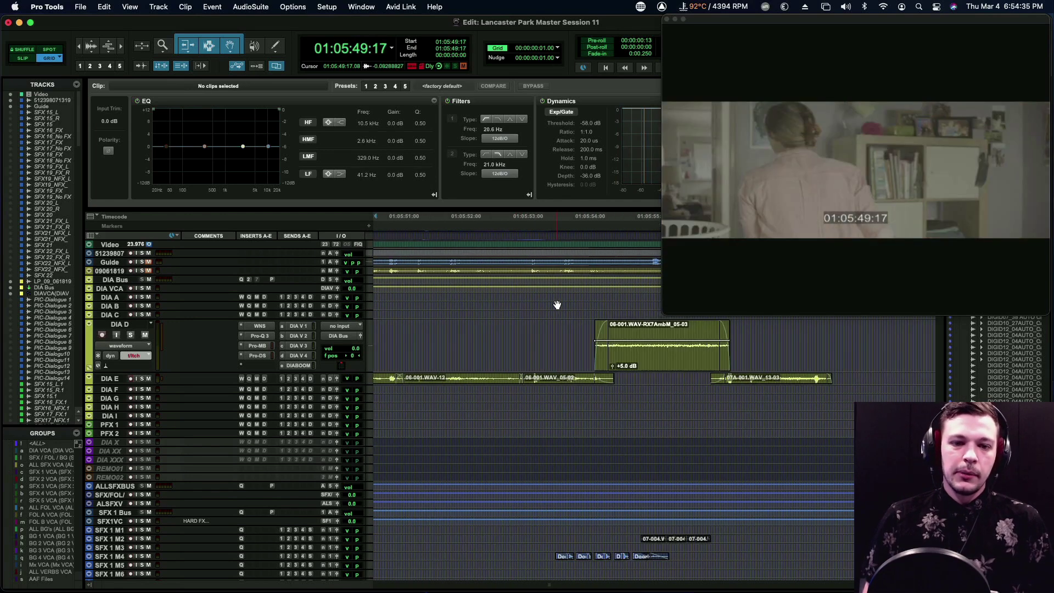
{"action": "scroll", "coordinate": [493, 329], "scroll_direction": "left", "scroll_amount": 3}
{"action": "scroll", "coordinate": [478, 345], "scroll_direction": "down", "scroll_amount": 2}
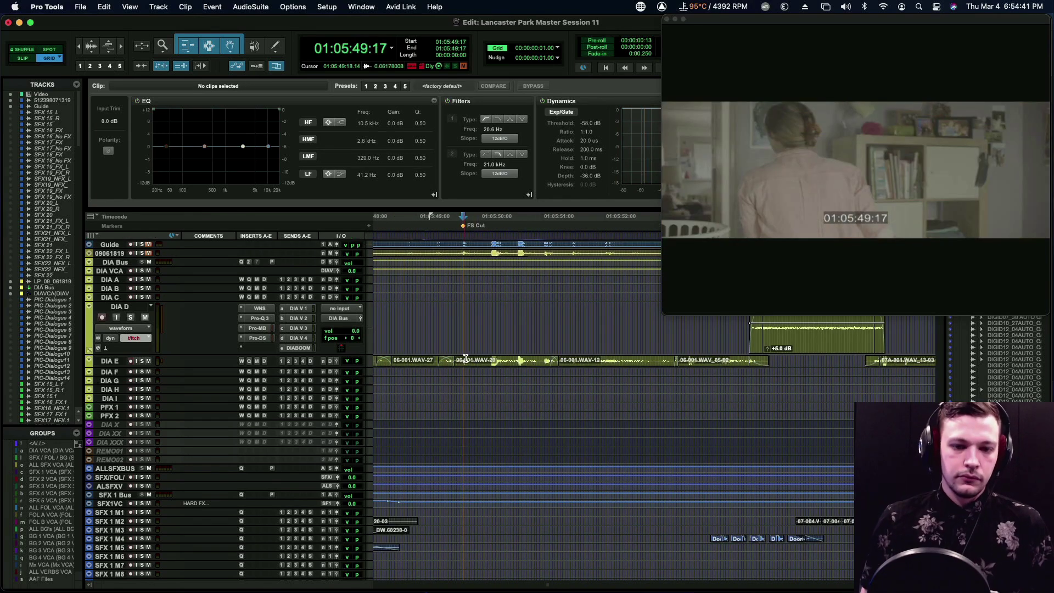
Expand the DIA E track to a tall waveform view and zoom in around 01:05:49:19.
{"action": "left_click", "coordinate": [466, 359]}
{"action": "key", "text": "ctrl+Down"}
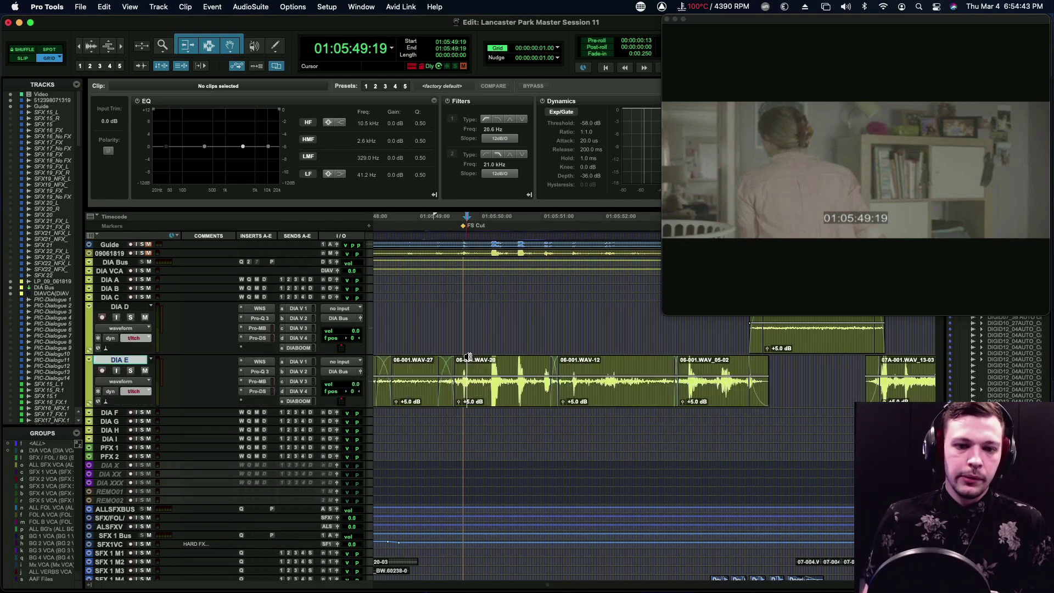
{"action": "left_click", "coordinate": [472, 310]}
{"action": "key", "text": "ctrl+Up"}
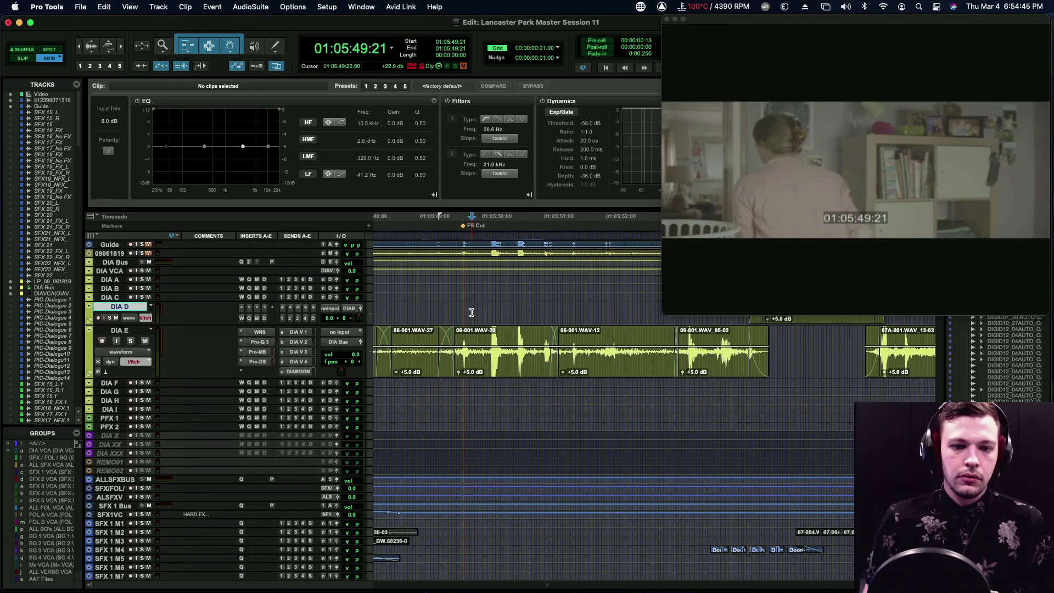
{"action": "left_click", "coordinate": [466, 335]}
{"action": "key", "text": "super+bracketright"}
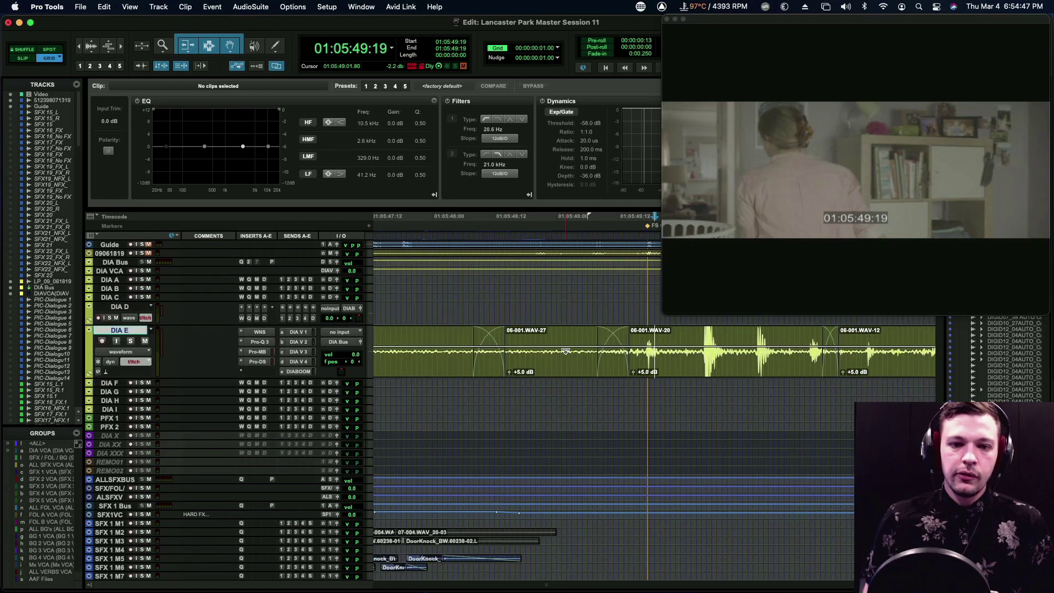
{"action": "scroll", "coordinate": [565, 352], "scroll_direction": "right", "scroll_amount": 5}
Solo DIA E, play from 01:05:49:10, and set the edit point at 01:05:49:18.
{"action": "left_click", "coordinate": [383, 332]}
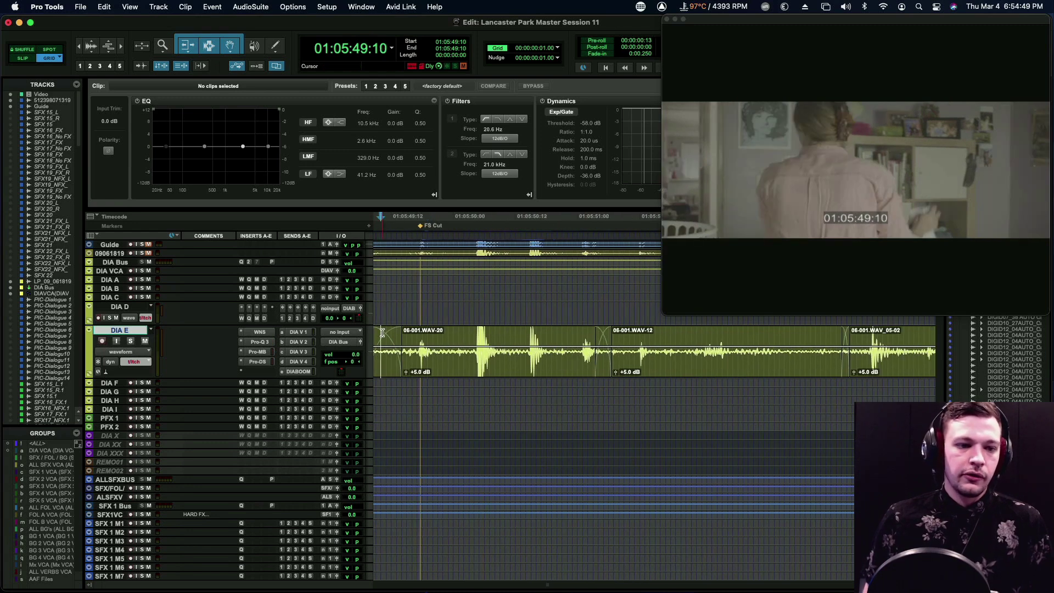
{"action": "key", "text": "shift+s"}
{"action": "key", "text": "space"}
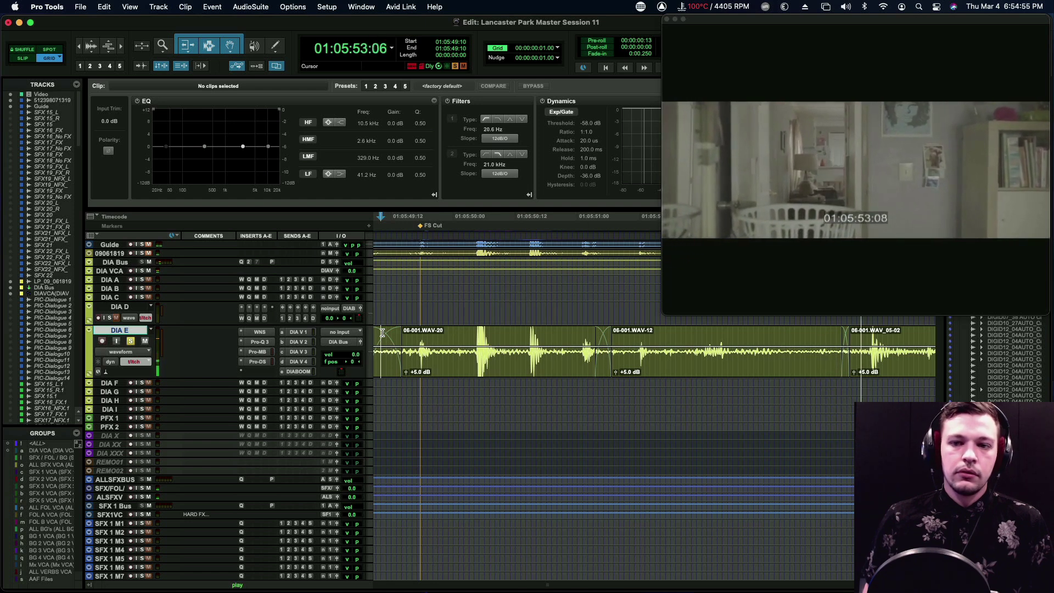
{"action": "key", "text": "space"}
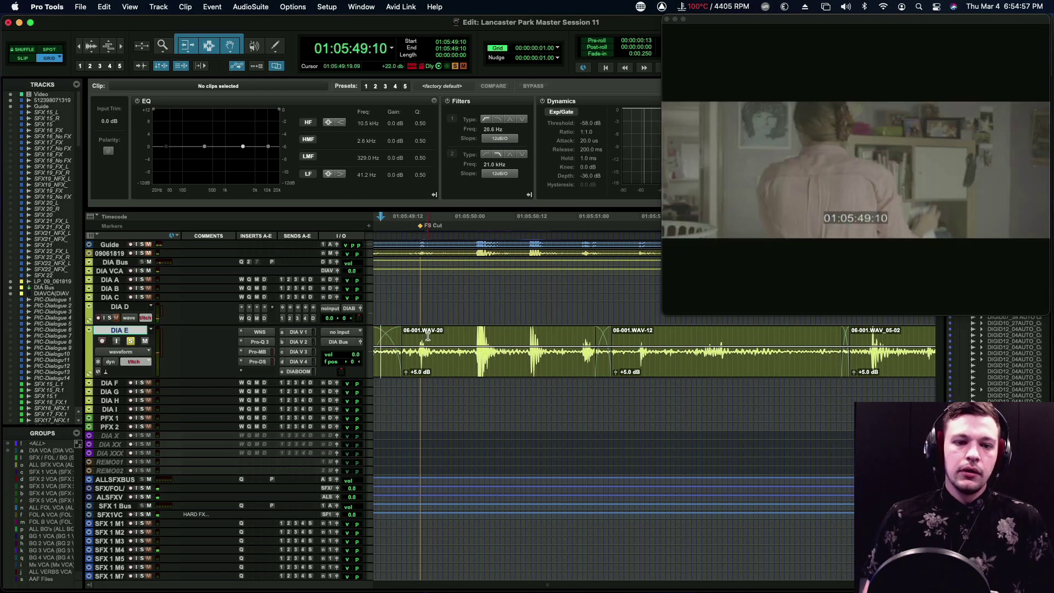
{"action": "left_click", "coordinate": [412, 333]}
{"action": "mouse_move", "coordinate": [418, 333]}
{"action": "left_mouse_down"}
{"action": "mouse_move", "coordinate": [826, 340]}
{"action": "mouse_move", "coordinate": [437, 340]}
{"action": "left_mouse_up"}
{"action": "left_click", "coordinate": [420, 333]}
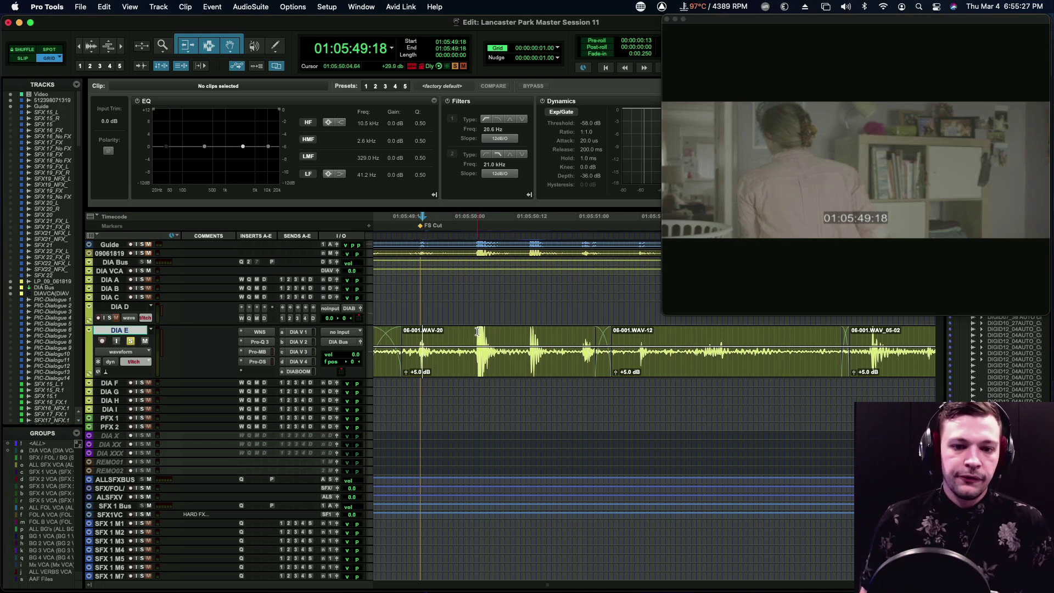
Step frame by frame around 01:05:50 to locate the DIA E transient.
{"action": "scroll", "coordinate": [477, 331], "scroll_direction": "up", "scroll_amount": 6}
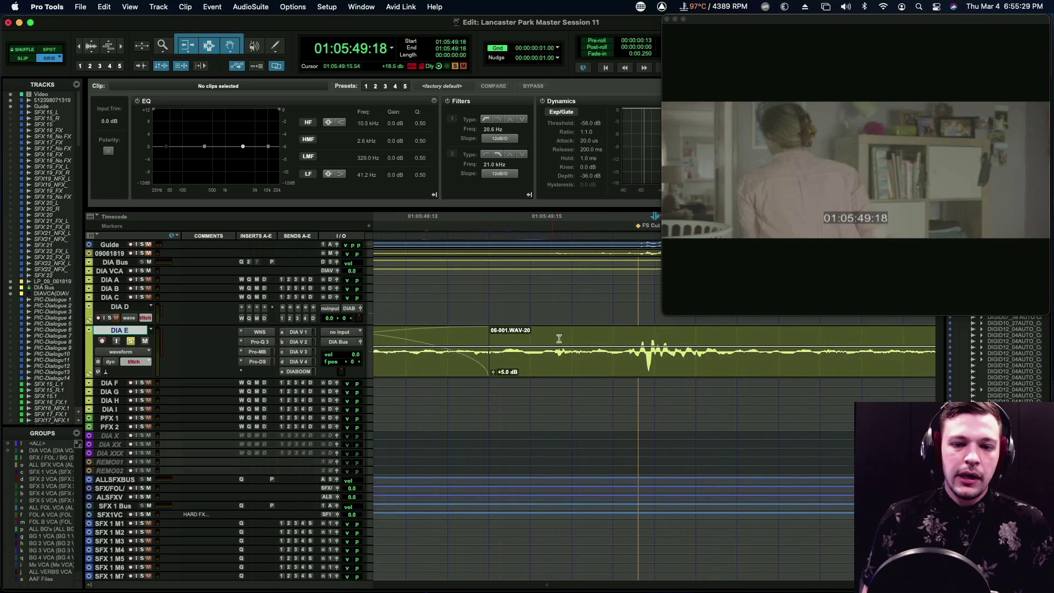
{"action": "left_click", "coordinate": [549, 336]}
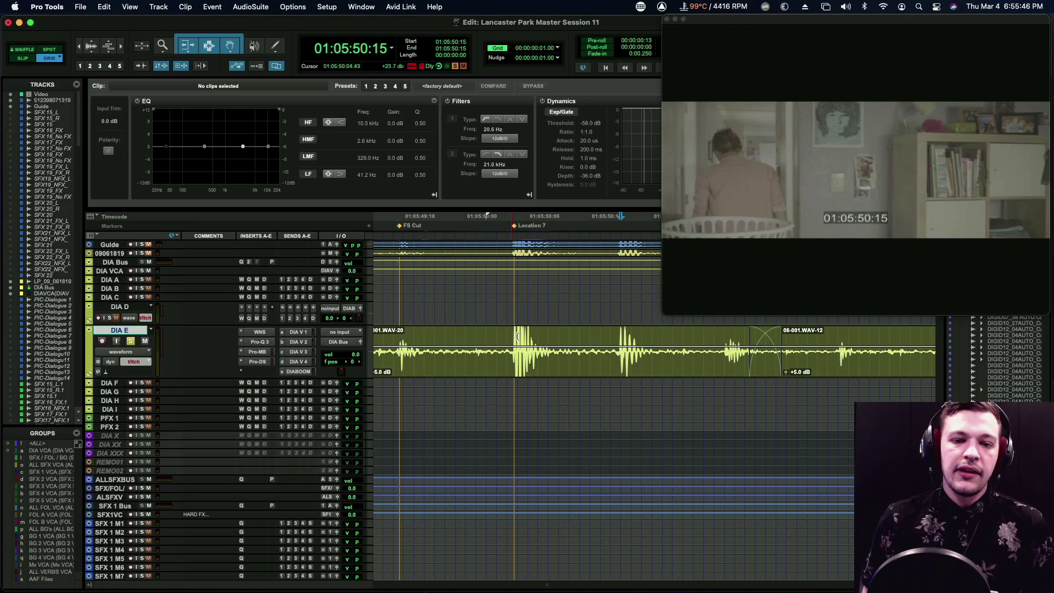
{"action": "key", "text": "comma"}
{"action": "key", "text": "comma"}
{"action": "key", "text": "comma"}
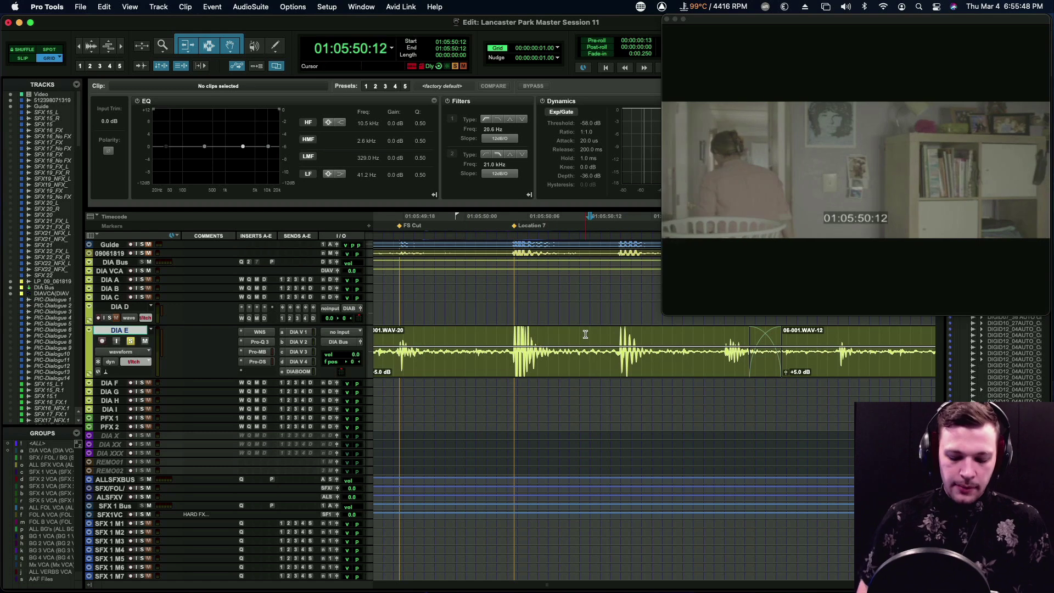
{"action": "key", "text": "period"}
{"action": "key", "text": "period"}
{"action": "key", "text": "period"}
{"action": "key", "text": "period"}
{"action": "key", "text": "period"}
{"action": "key", "text": "period"}
{"action": "key", "text": "period"}
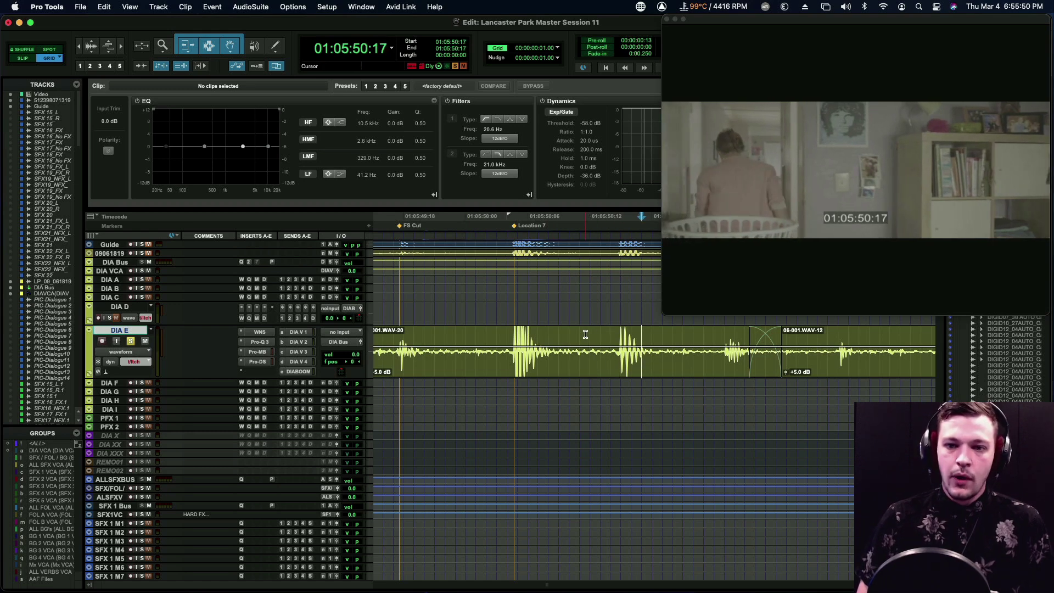
{"action": "key", "text": "period"}
{"action": "key", "text": "period"}
{"action": "key", "text": "period"}
{"action": "key", "text": "comma"}
{"action": "key", "text": "comma"}
{"action": "key", "text": "comma"}
{"action": "key", "text": "period"}
{"action": "key", "text": "period"}
{"action": "key", "text": "period"}
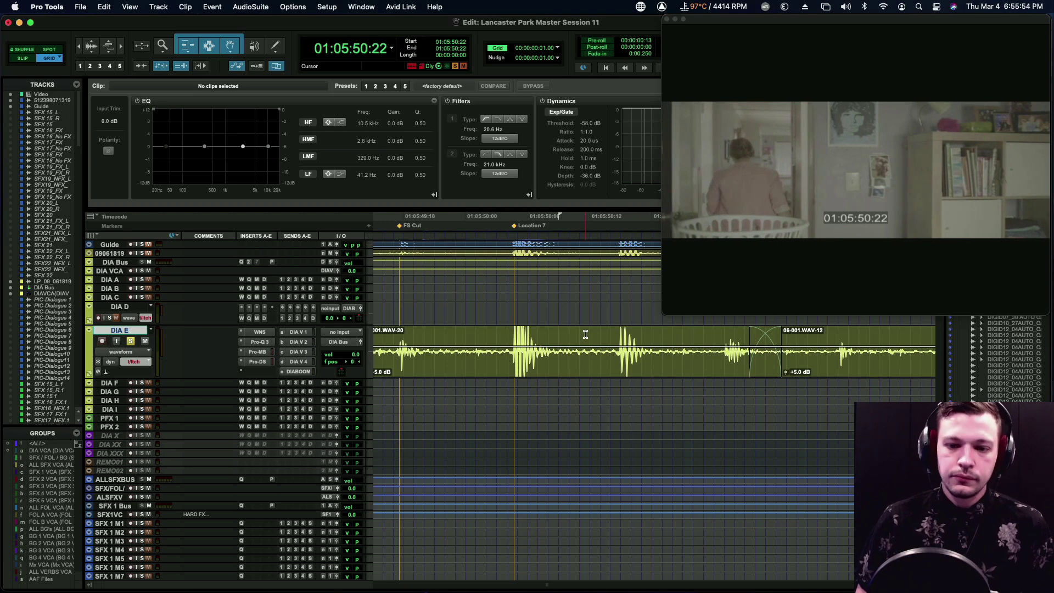
{"action": "key", "text": "comma"}
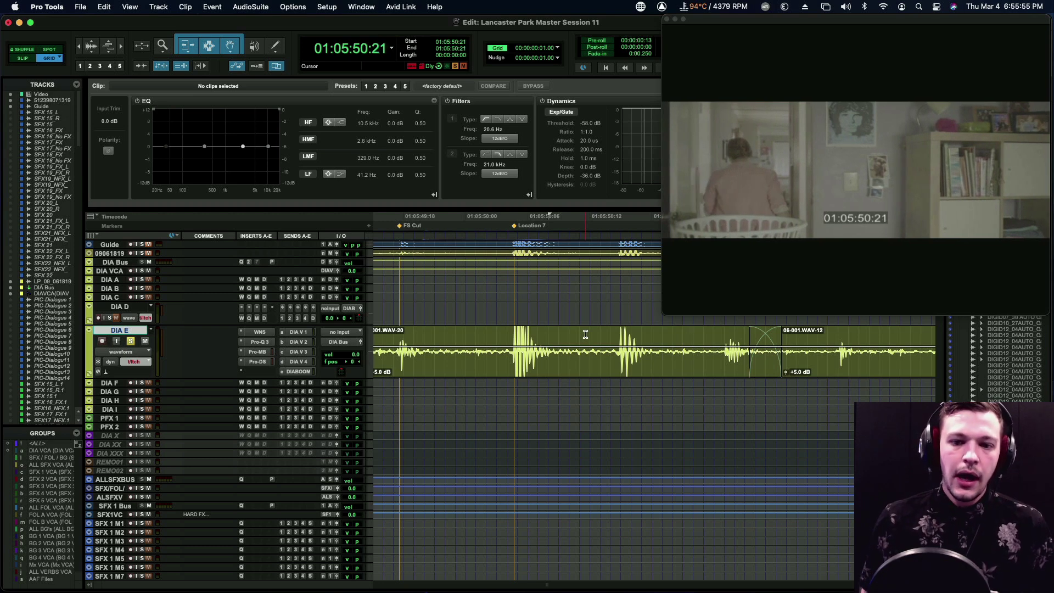
{"action": "left_click", "coordinate": [619, 334]}
{"action": "key", "text": "super+bracketright"}
{"action": "key", "text": "super+bracketright"}
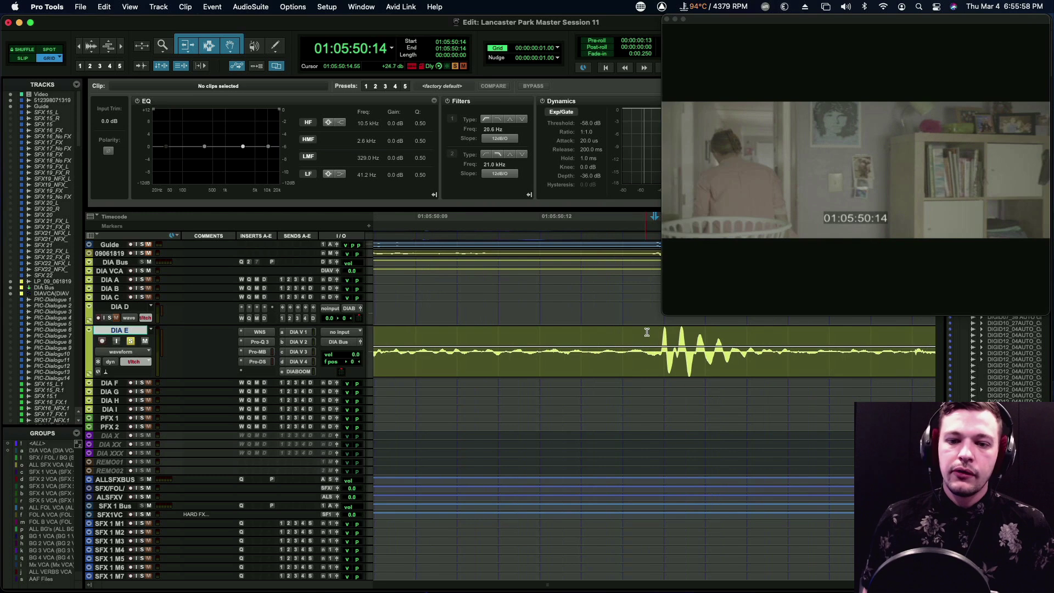
{"action": "left_click", "coordinate": [662, 333]}
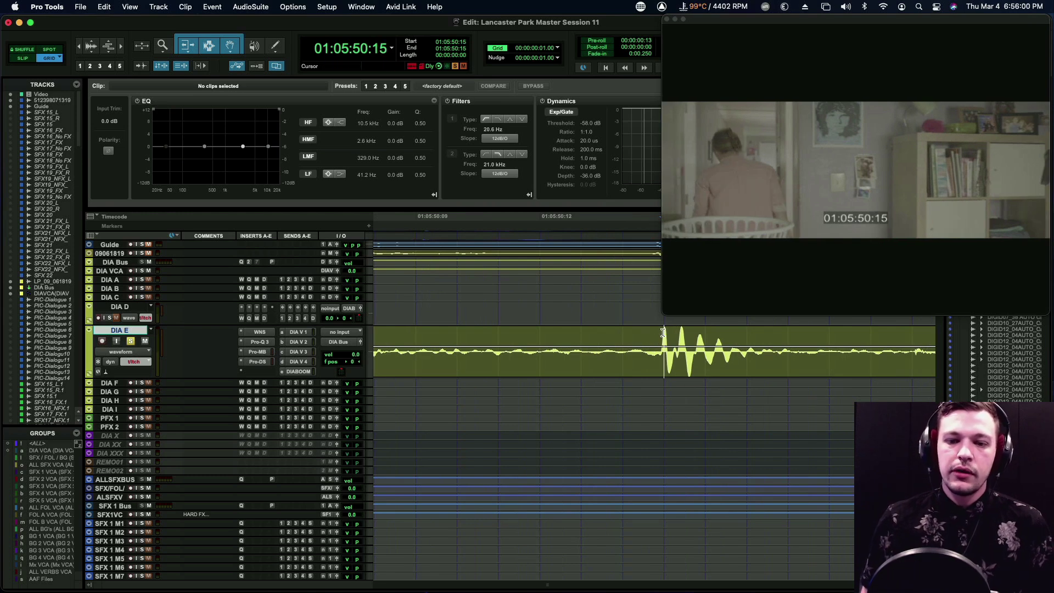
{"action": "key", "text": "super+bracketleft"}
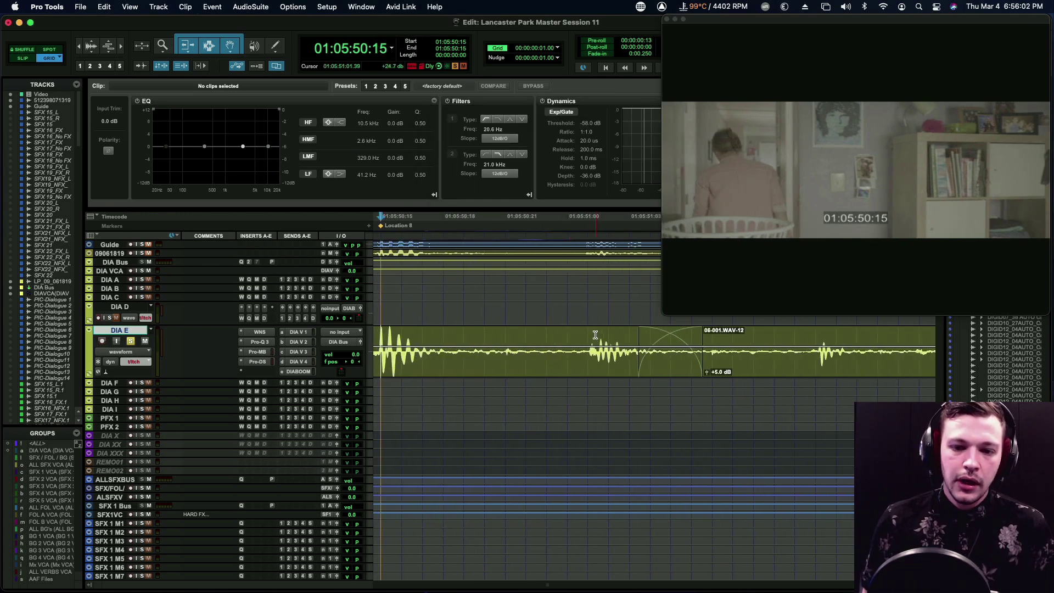
Add marker Location 9 at the next transient and play back to check sync.
{"action": "left_click", "coordinate": [590, 333]}
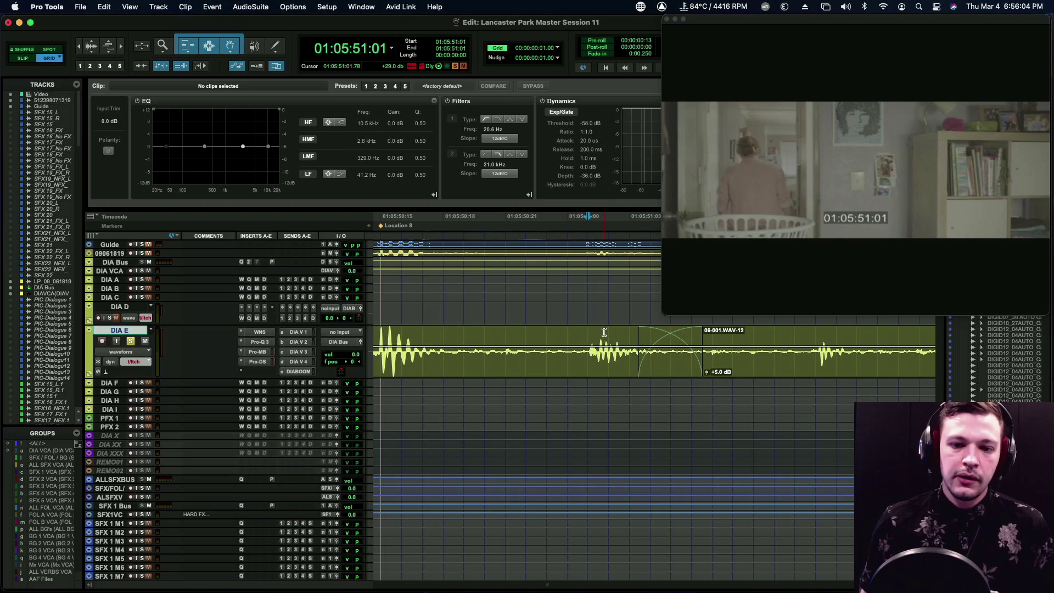
{"action": "key", "text": "KP_Enter"}
{"action": "scroll", "coordinate": [595, 343], "scroll_direction": "right", "scroll_amount": 5}
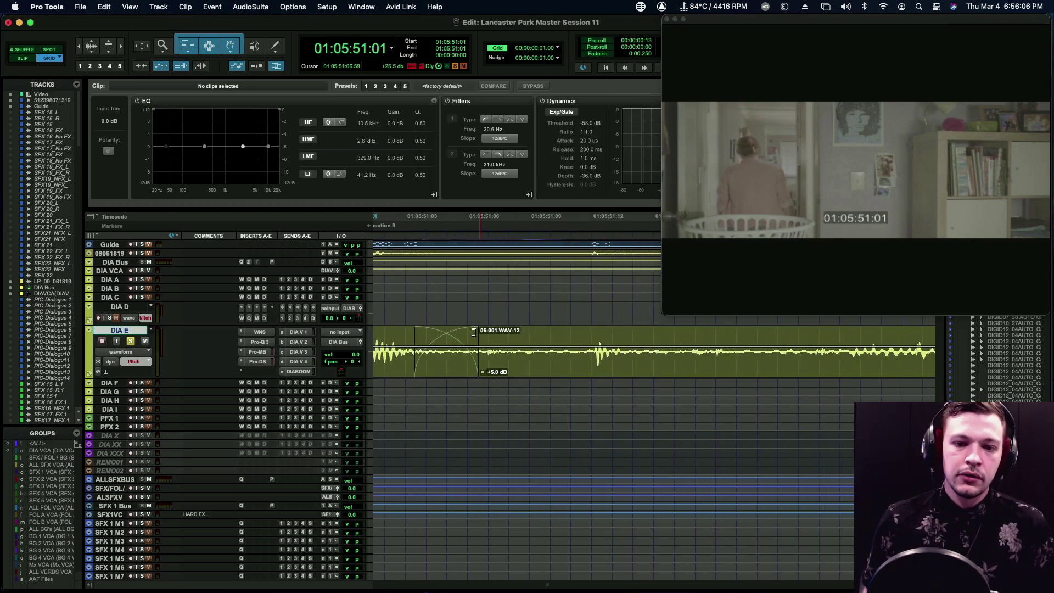
{"action": "key", "text": "super+bracketleft"}
{"action": "key", "text": "super+bracketleft"}
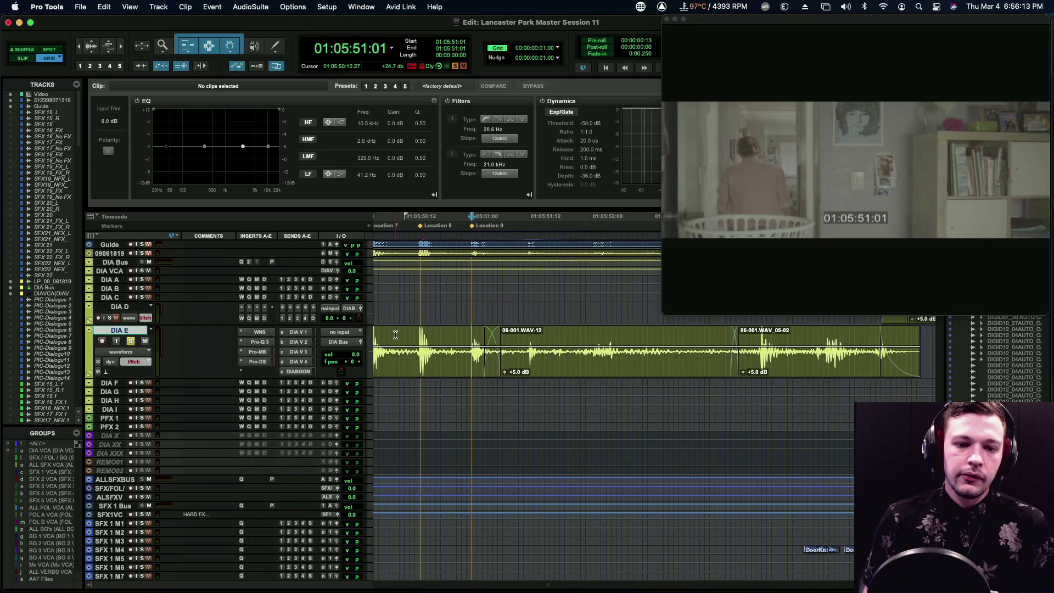
{"action": "scroll", "coordinate": [395, 334], "scroll_direction": "left", "scroll_amount": 5}
{"action": "left_click", "coordinate": [521, 340]}
{"action": "key", "text": "space"}
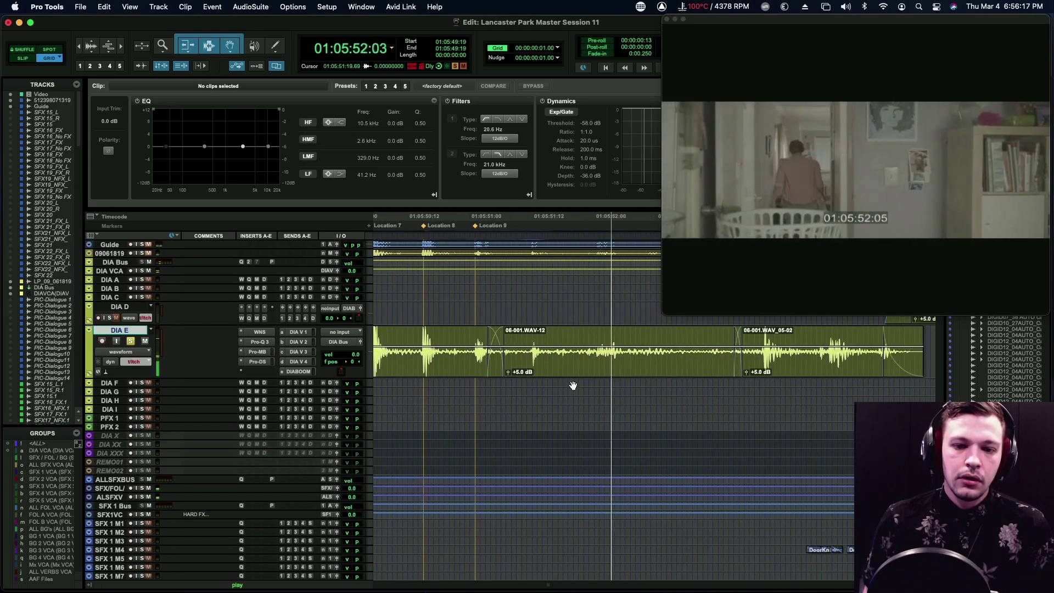
Add markers Location 10 at 01:05:51:12 and Location 11 at 01:05:51:20.
{"action": "key", "text": "space"}
{"action": "left_click", "coordinate": [531, 334]}
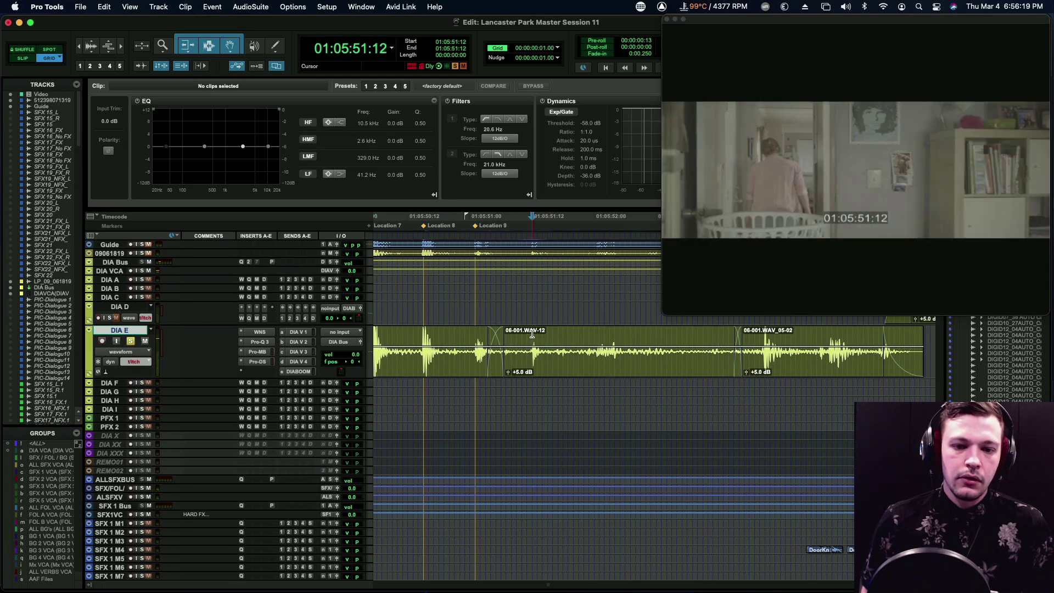
{"action": "key", "text": "KP_Enter"}
{"action": "mouse_move", "coordinate": [564, 336]}
{"action": "left_mouse_down"}
{"action": "mouse_move", "coordinate": [551, 335]}
{"action": "mouse_move", "coordinate": [571, 335]}
{"action": "left_mouse_up"}
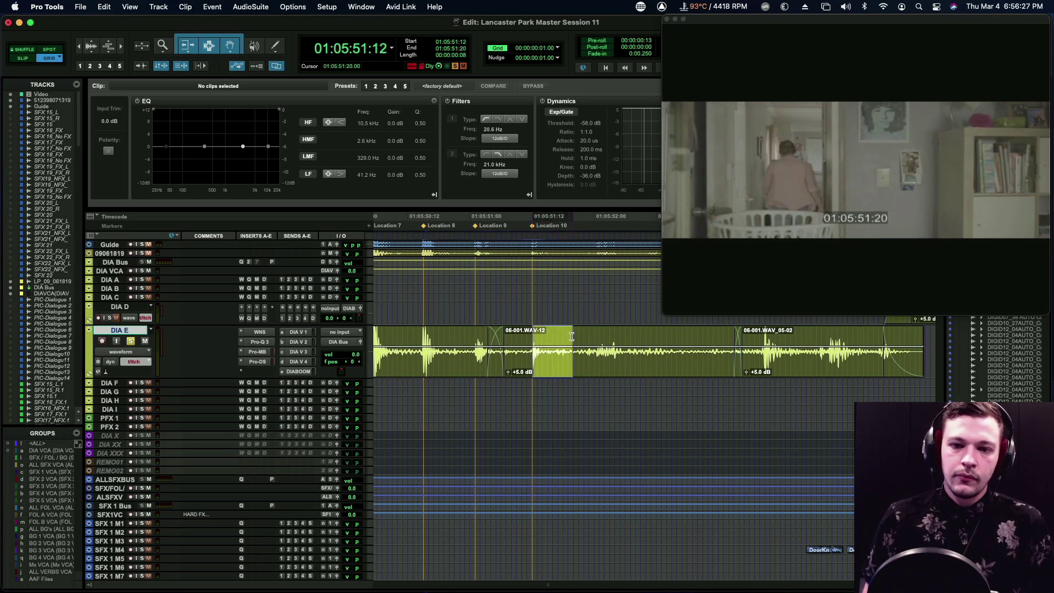
{"action": "left_click", "coordinate": [572, 336]}
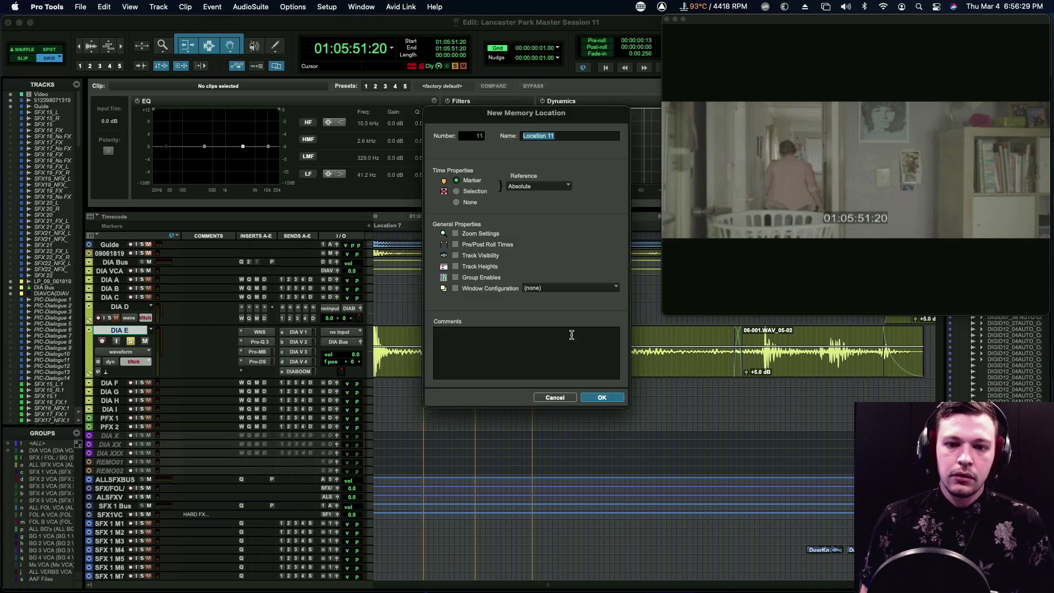
{"action": "key", "text": "KP_Enter"}
Add markers Location 12 at 01:05:52:07 and Location 14 at 01:05:52:16, then scroll down to SFX 5.
{"action": "key", "text": "KP_Add"}
{"action": "key", "text": "KP_Add"}
{"action": "key", "text": "KP_Add"}
{"action": "key", "text": "KP_Add"}
{"action": "key", "text": "KP_Add"}
{"action": "key", "text": "KP_Add"}
{"action": "key", "text": "KP_Add"}
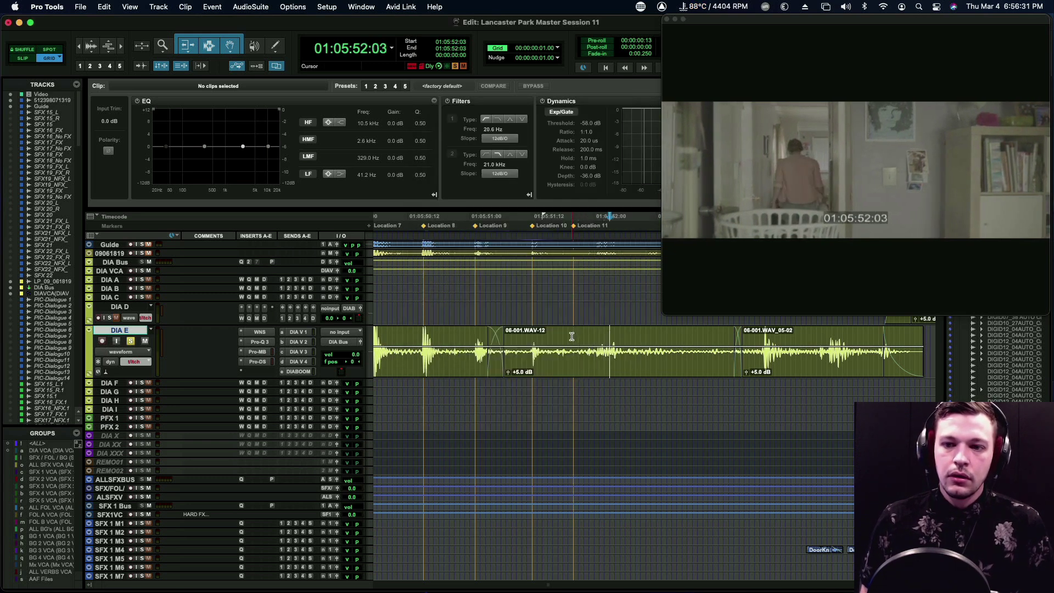
{"action": "key", "text": "KP_Add"}
{"action": "key", "text": "KP_Add"}
{"action": "key", "text": "KP_Add"}
{"action": "key", "text": "KP_Add"}
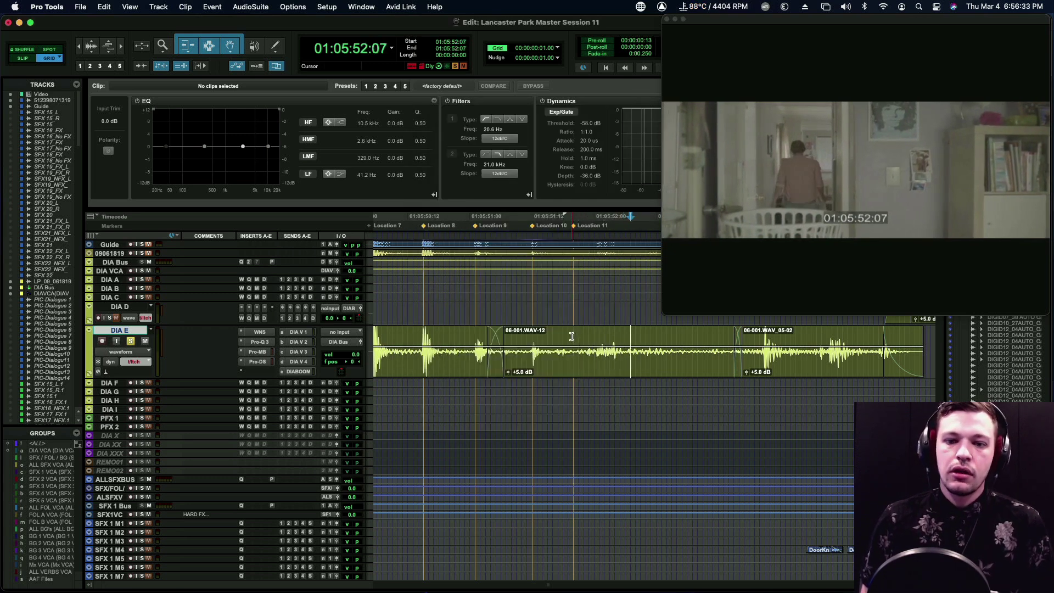
{"action": "key", "text": "KP_Enter"}
{"action": "key", "text": "Return"}
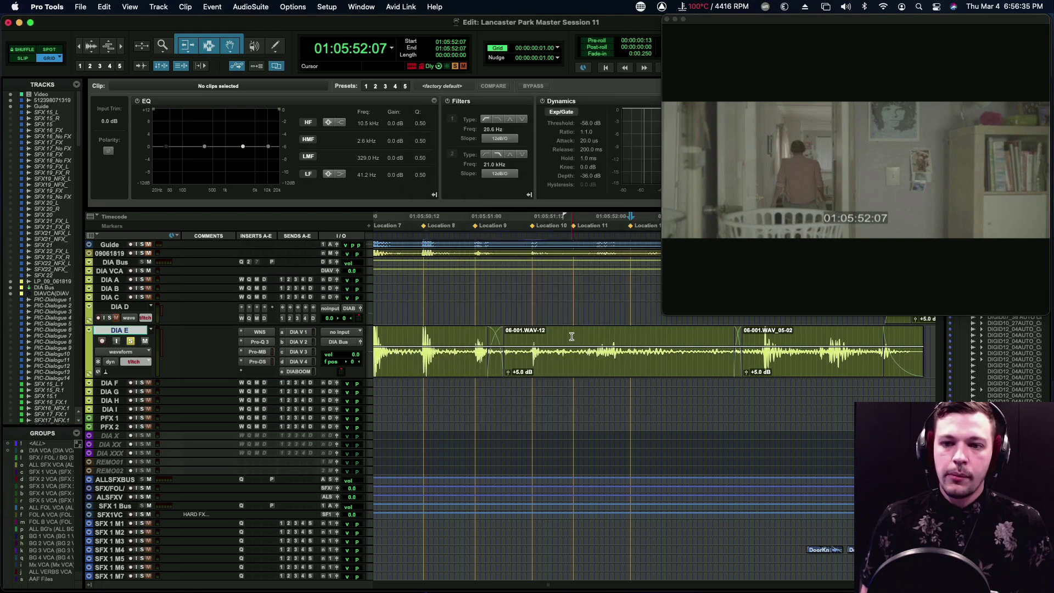
{"action": "key", "text": "KP_Add"}
{"action": "key", "text": "KP_Add"}
{"action": "key", "text": "KP_Add"}
{"action": "key", "text": "KP_Add"}
{"action": "key", "text": "KP_Add"}
{"action": "key", "text": "KP_Add"}
{"action": "key", "text": "KP_Add"}
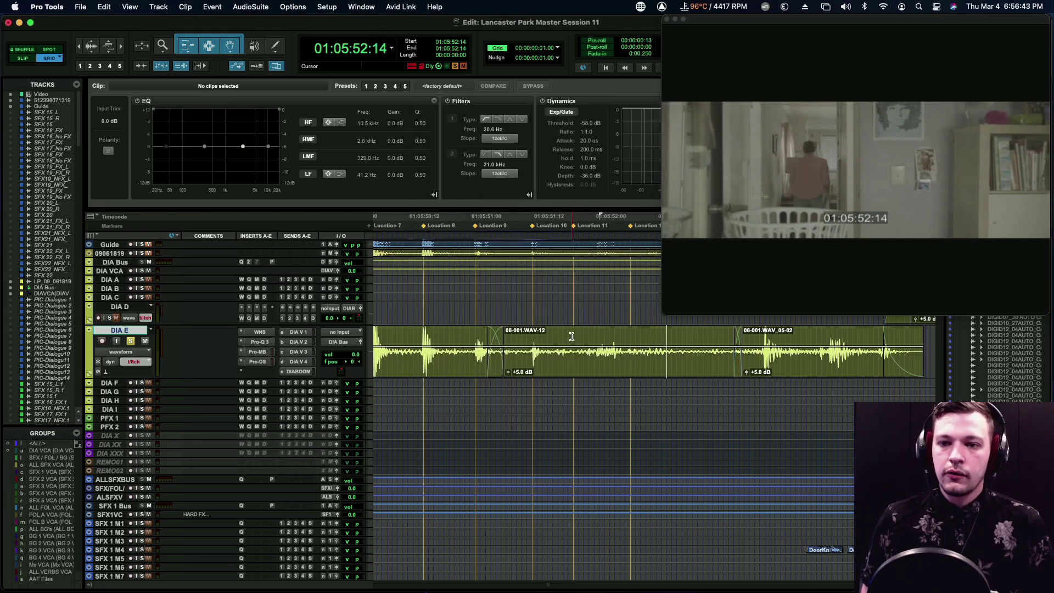
{"action": "key", "text": "KP_Add"}
{"action": "key", "text": "KP_Add"}
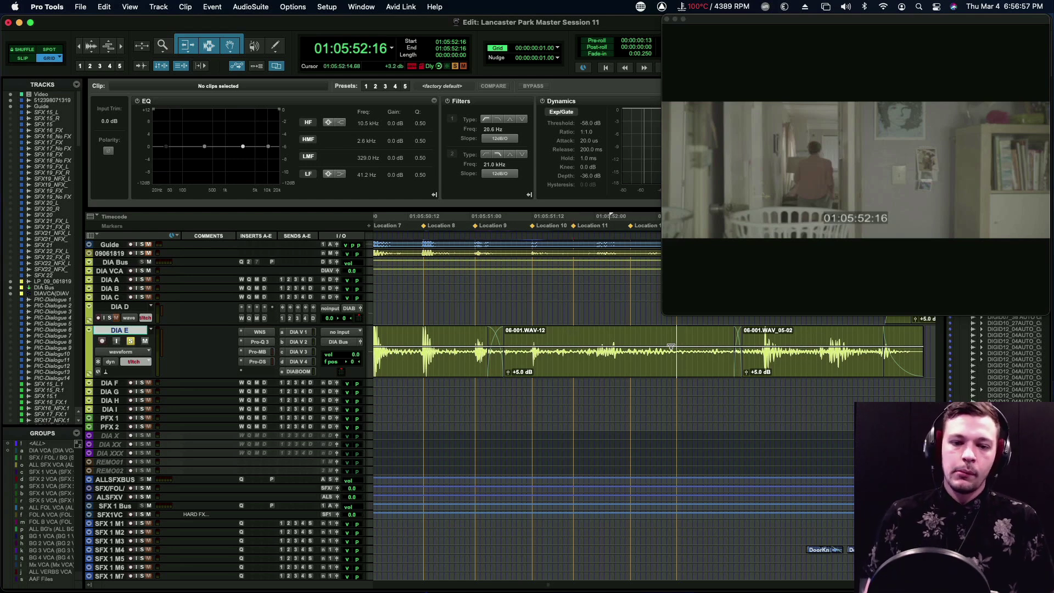
{"action": "scroll", "coordinate": [673, 345], "scroll_direction": "left", "scroll_amount": 5}
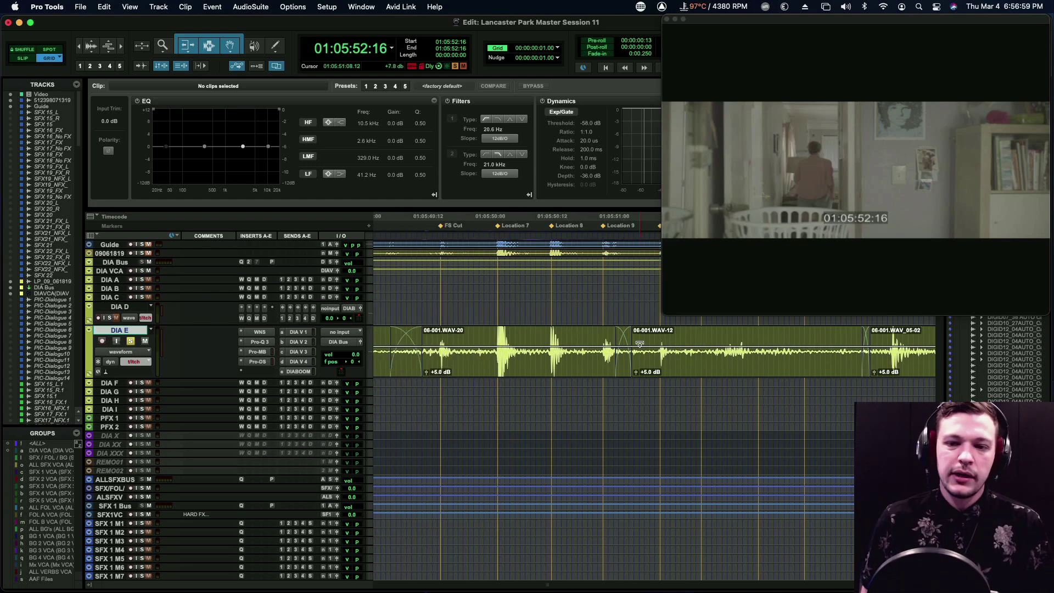
{"action": "key", "text": "KP_Enter"}
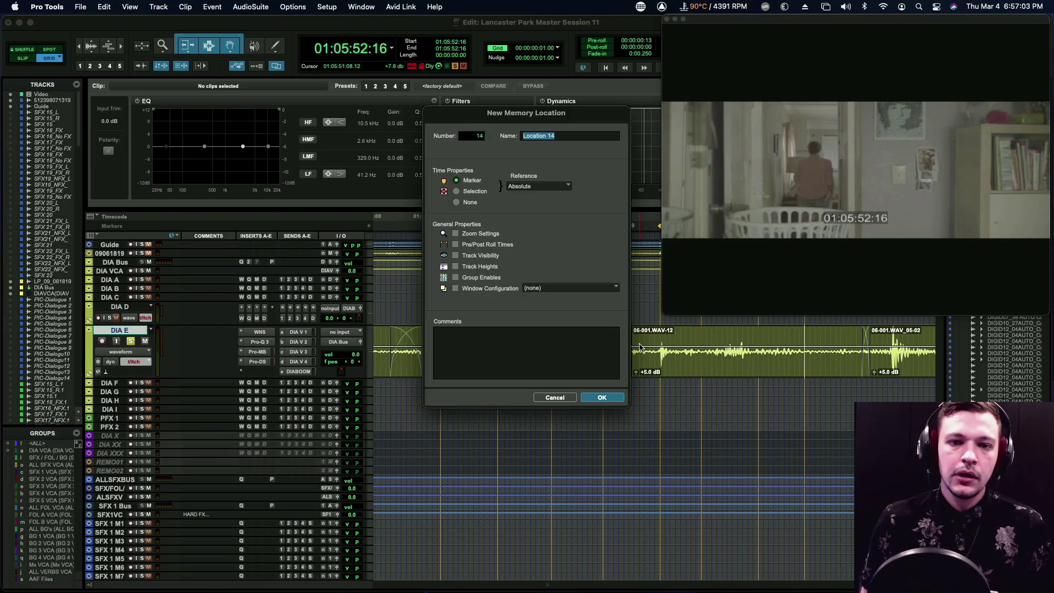
{"action": "left_click", "coordinate": [601, 398]}
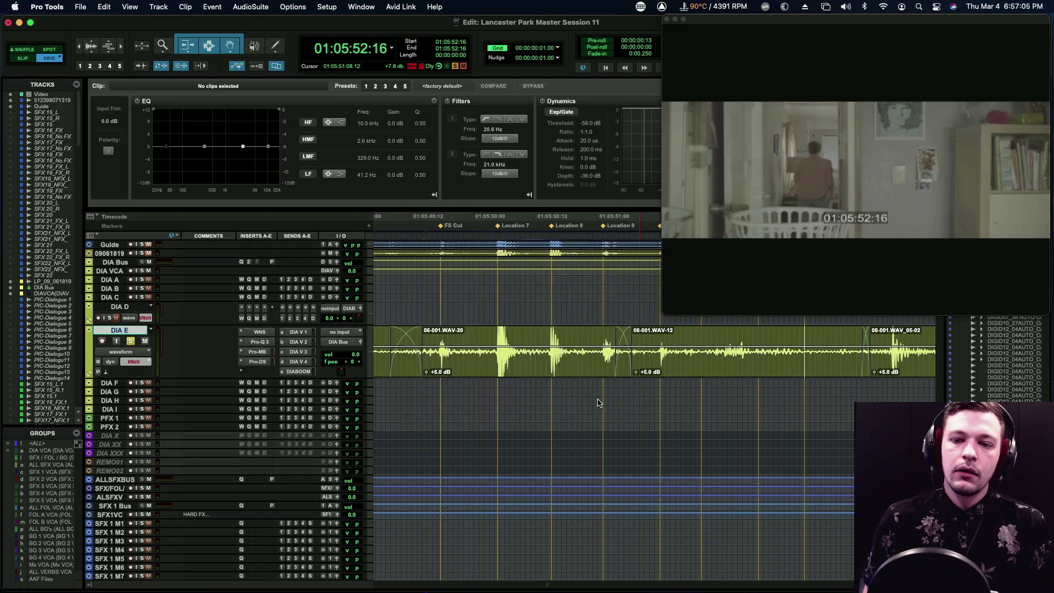
{"action": "scroll", "coordinate": [569, 352], "scroll_direction": "down", "scroll_amount": 15}
{"action": "scroll", "coordinate": [568, 351], "scroll_direction": "down", "scroll_amount": 10}
Make the SFX 5 M1 track taller to show its footsteps waveform.
{"action": "left_click", "coordinate": [438, 324]}
{"action": "key", "text": "ctrl+Up"}
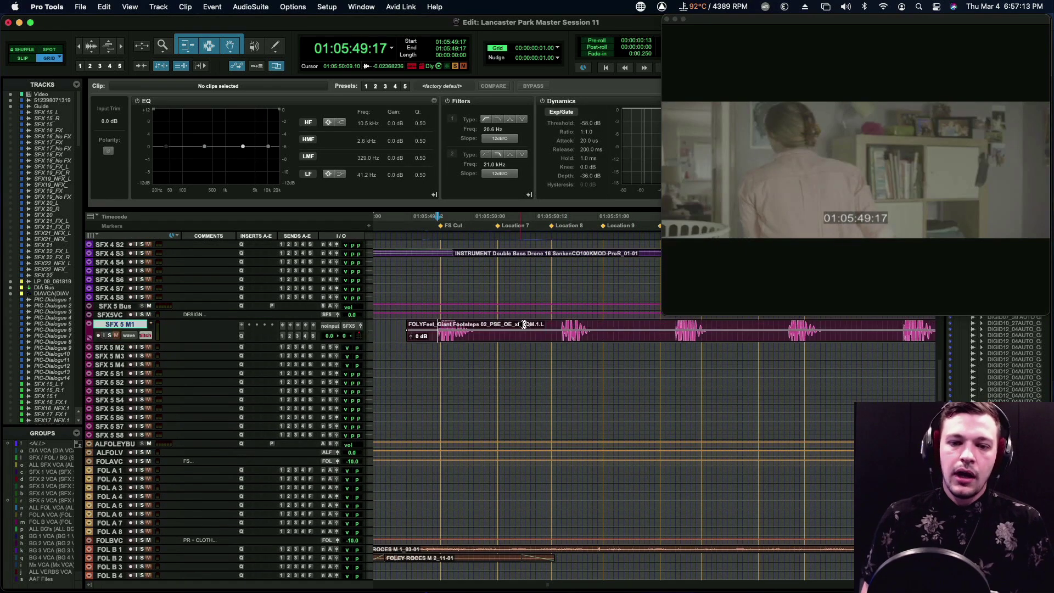
{"action": "key", "text": "ctrl+Up"}
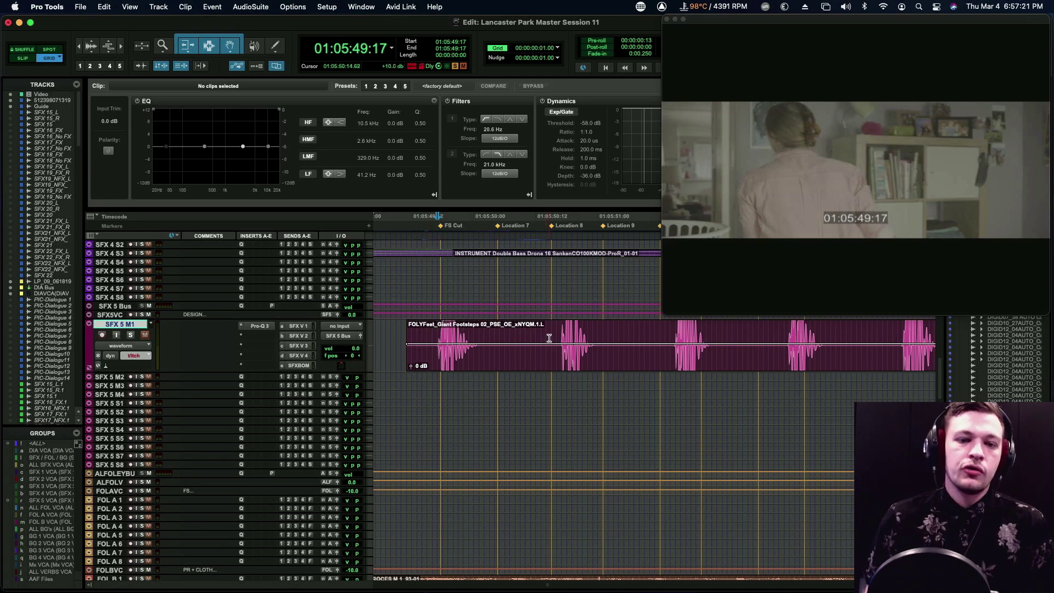
Cut the footsteps clip's low band to -12 dB, add a ~74 Hz high-pass, and play from 01:05:49:10.
{"action": "left_click", "coordinate": [555, 366]}
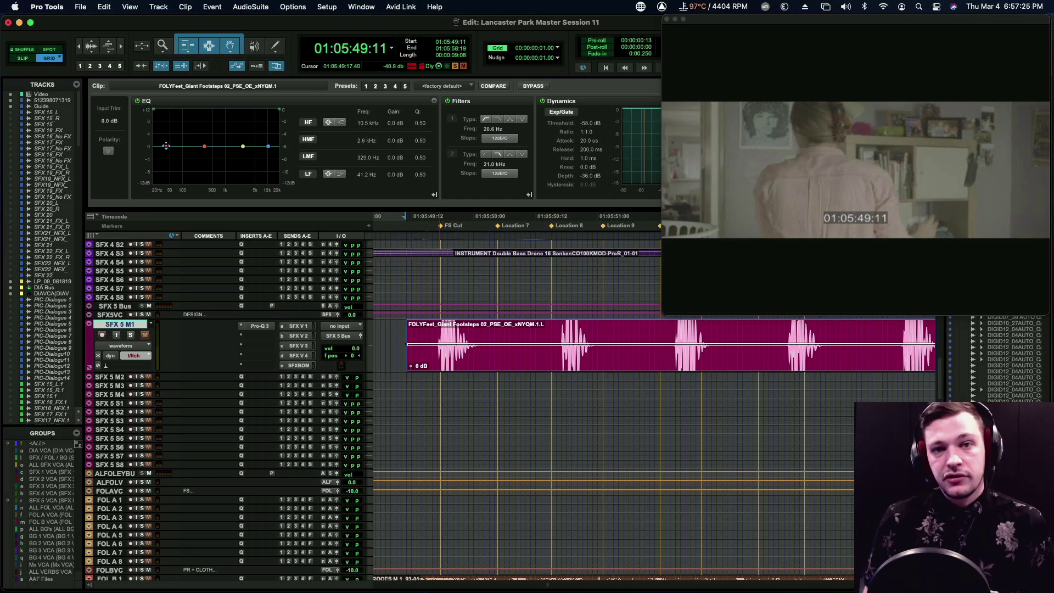
{"action": "left_click_drag", "start_coordinate": [166, 146], "coordinate": [167, 208]}
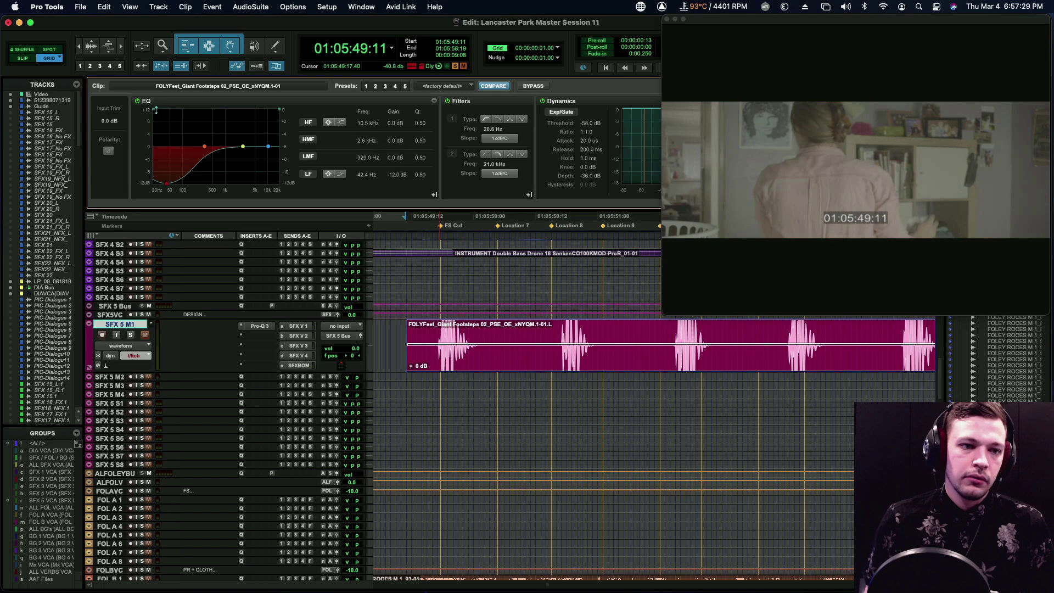
{"action": "left_click_drag", "start_coordinate": [155, 110], "coordinate": [177, 112]}
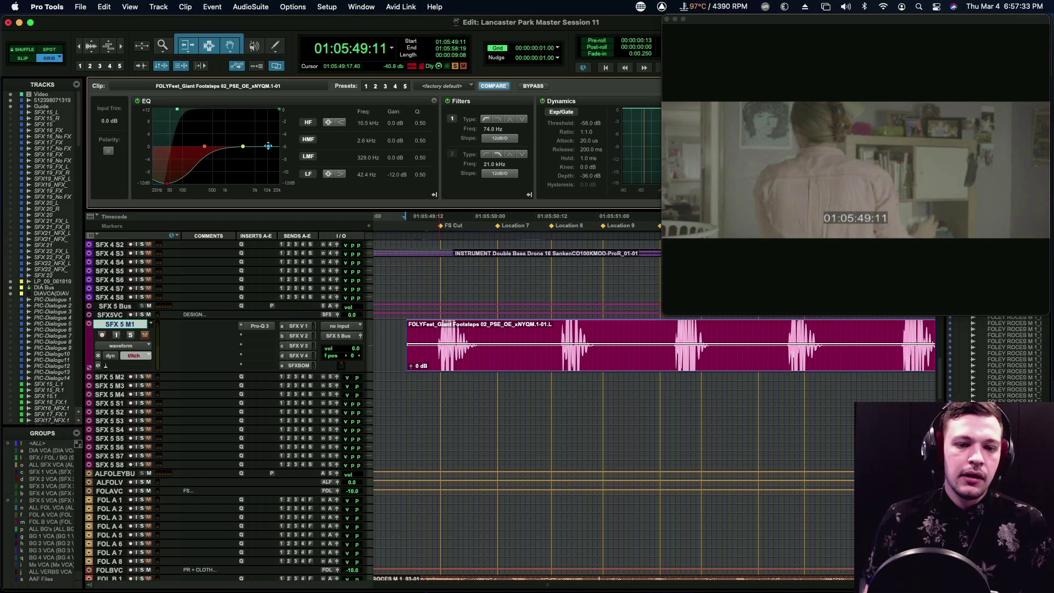
{"action": "left_click", "coordinate": [409, 334]}
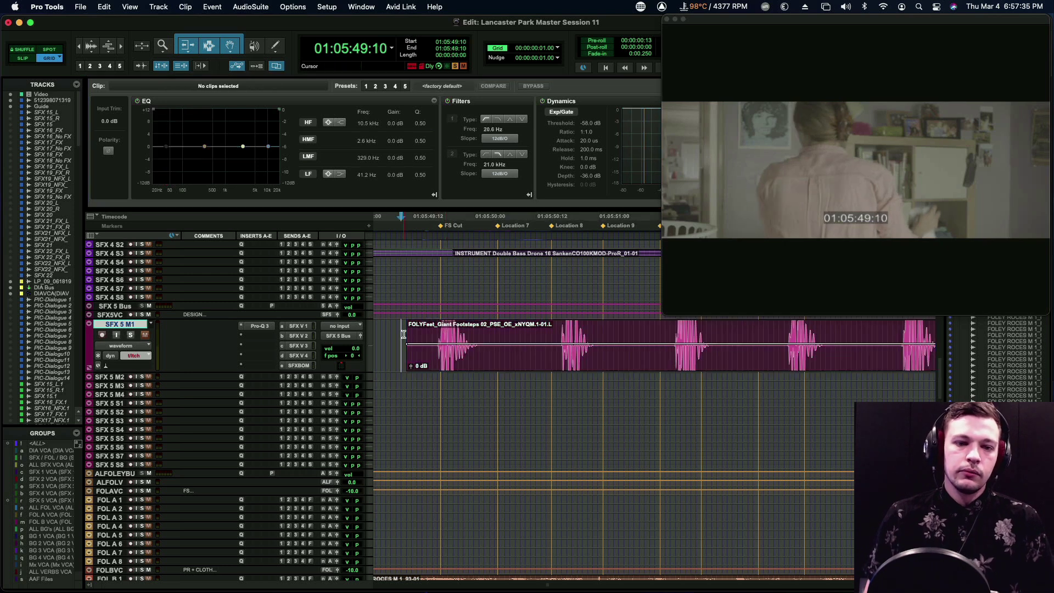
{"action": "key", "text": "super+bracketleft"}
{"action": "key", "text": "space"}
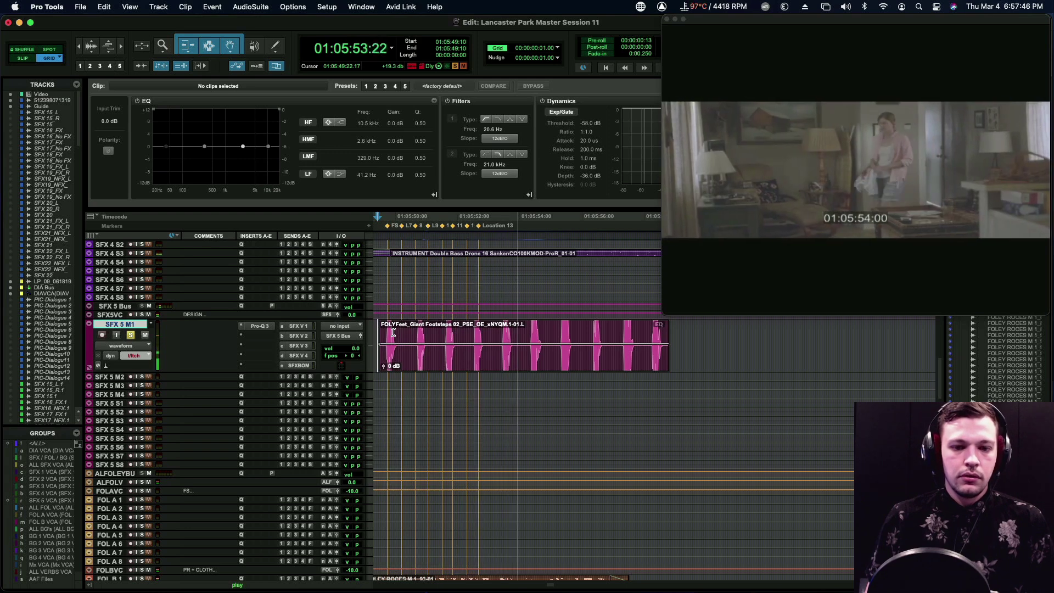
Trim the Giant Footsteps clip start to 01:05:50:16.
{"action": "key", "text": "space"}
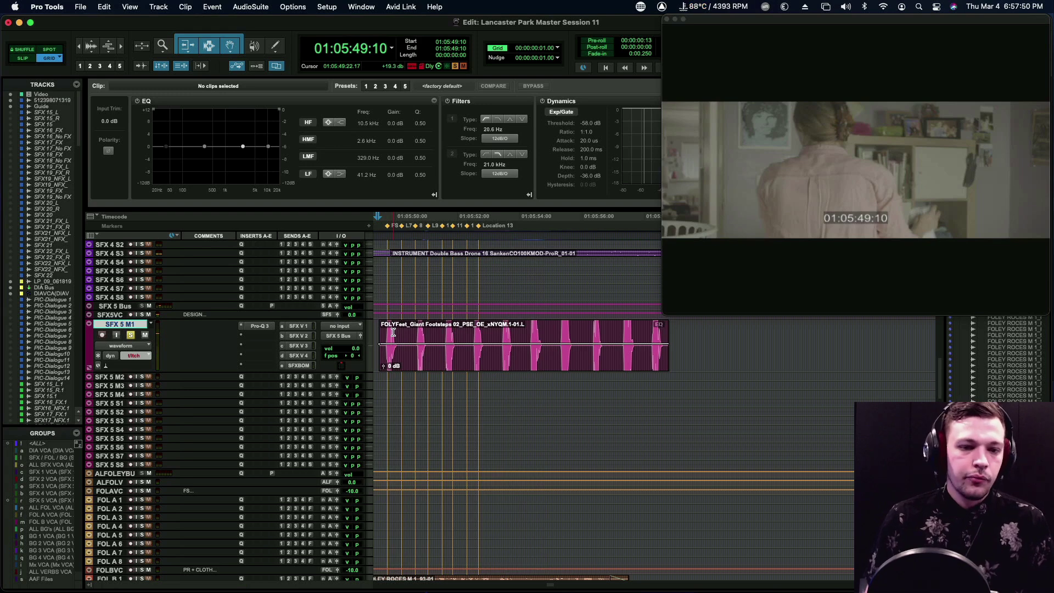
{"action": "key", "text": "super+]"}
{"action": "key", "text": "super+]"}
{"action": "key", "text": "super+]"}
{"action": "key", "text": "super+]"}
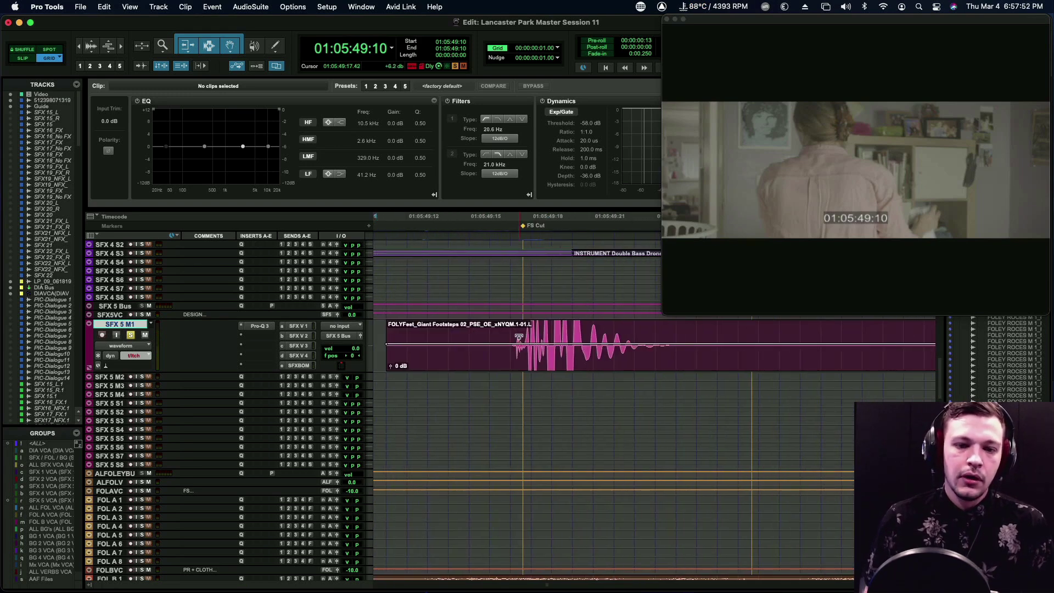
{"action": "left_click", "coordinate": [519, 338]}
{"action": "key", "text": "a"}
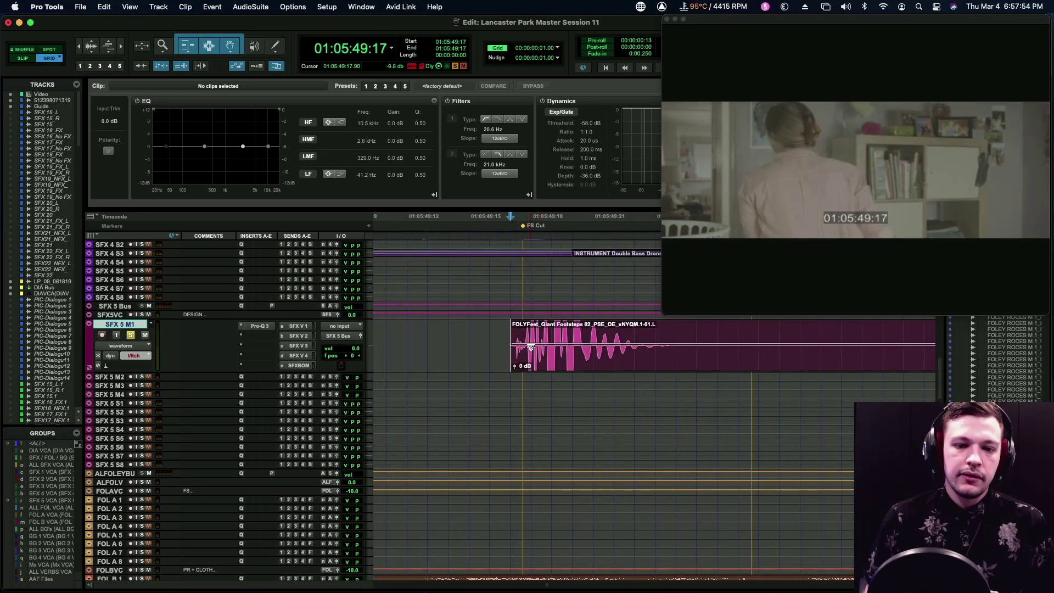
{"action": "scroll", "coordinate": [530, 347], "scroll_direction": "right", "scroll_amount": 10}
{"action": "left_click", "coordinate": [421, 335]}
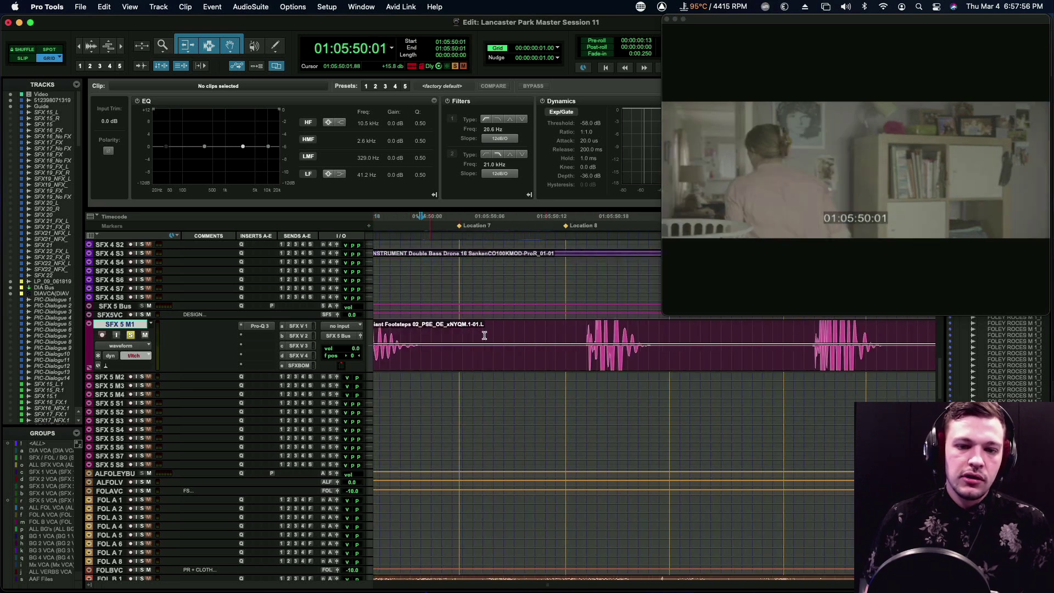
{"action": "left_click", "coordinate": [578, 332]}
{"action": "key", "text": "a"}
{"action": "key", "text": "super+["}
{"action": "key", "text": "super+["}
{"action": "key", "text": "super+["}
{"action": "key", "text": "super+["}
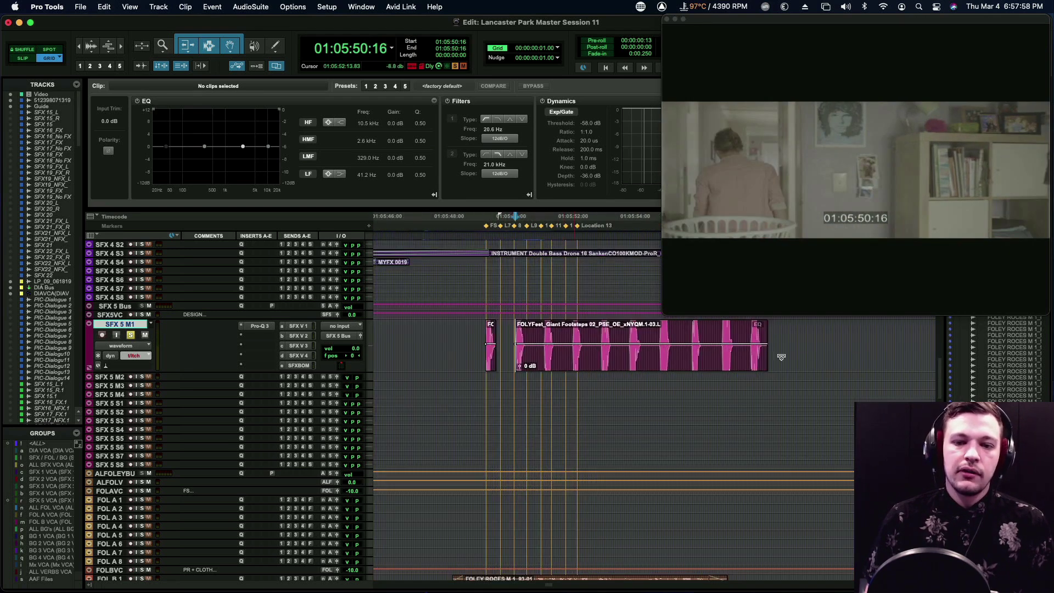
Strip Silence the footsteps clip at -48 dB, 500 msec into separate step clips.
{"action": "left_click", "coordinate": [544, 365]}
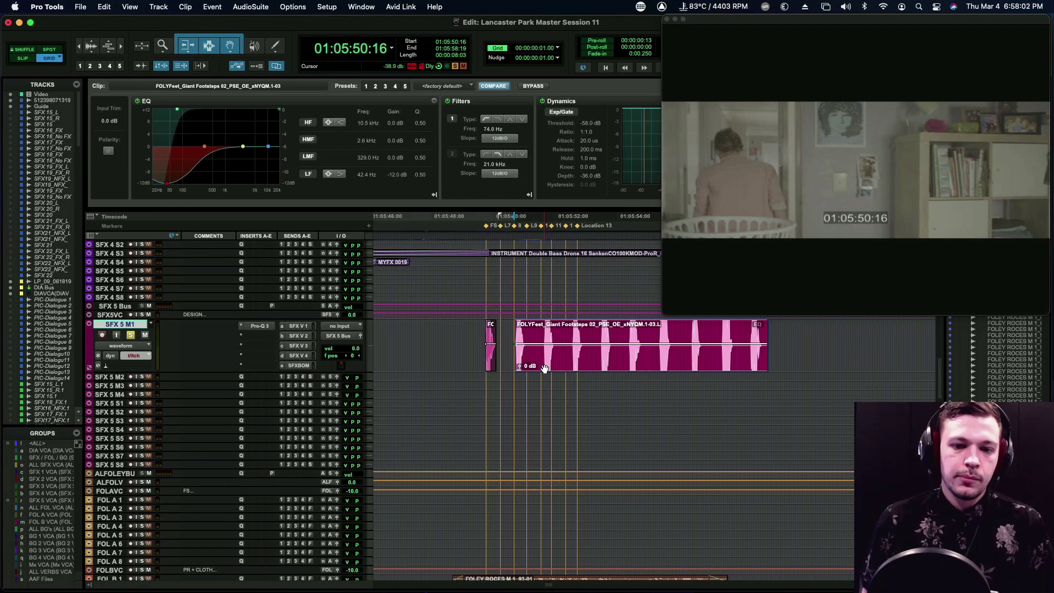
{"action": "key", "text": "super+u"}
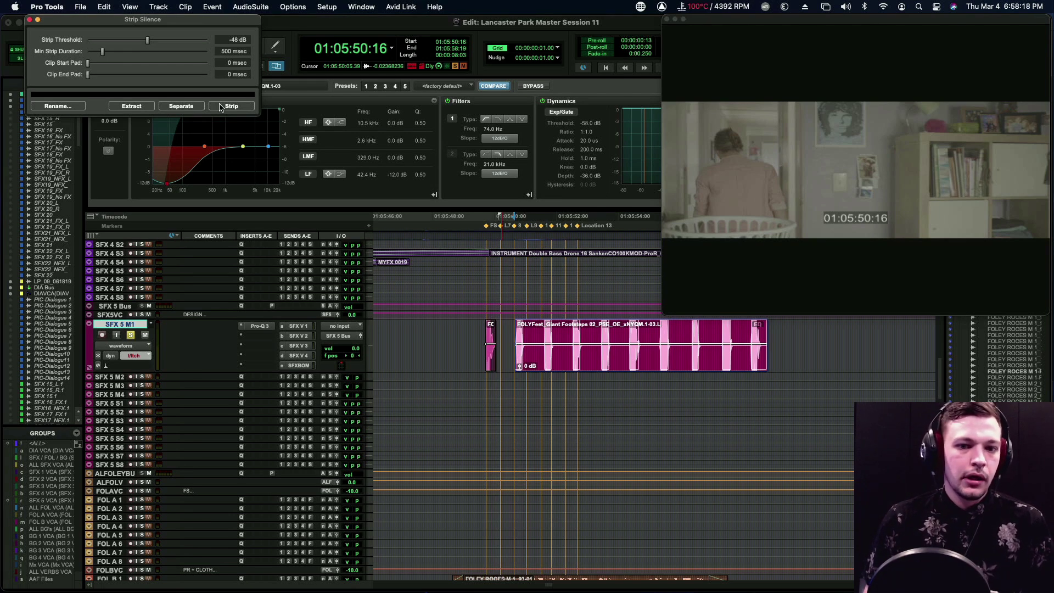
{"action": "left_click", "coordinate": [224, 106]}
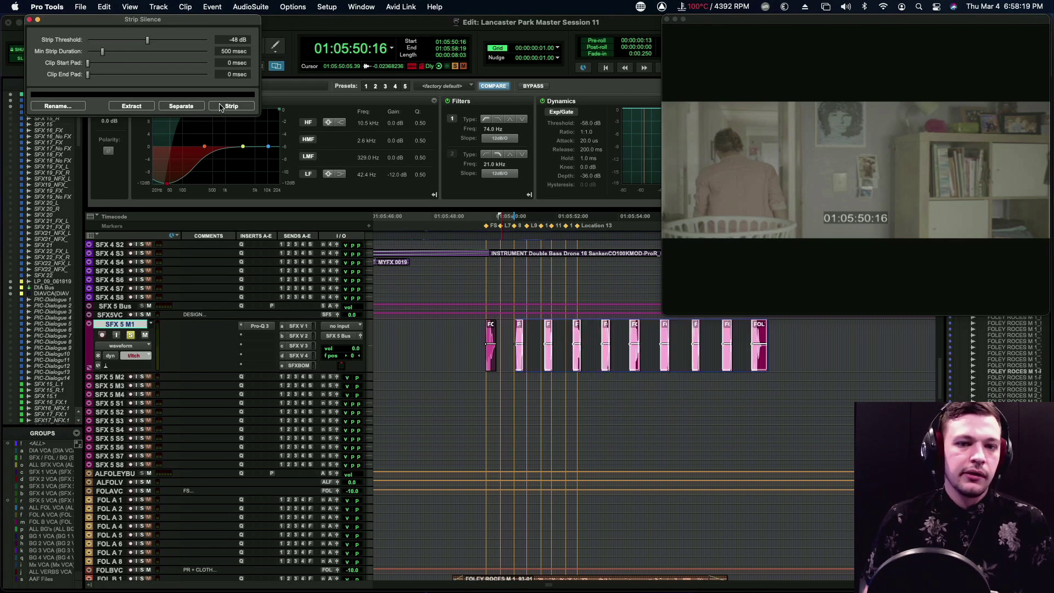
{"action": "left_click", "coordinate": [29, 21]}
{"action": "key", "text": "super+bracketright"}
{"action": "key", "text": "super+bracketright"}
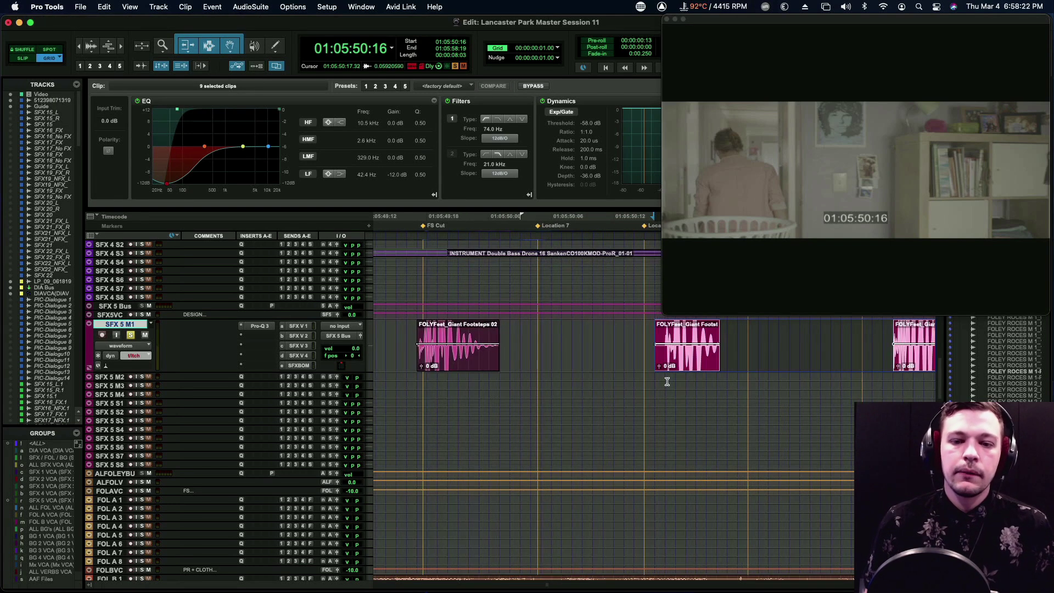
Trim the first footstep clip's start and slide it onto the actor's step.
{"action": "mouse_move", "coordinate": [657, 334]}
{"action": "left_mouse_down"}
{"action": "mouse_move", "coordinate": [649, 333]}
{"action": "mouse_move", "coordinate": [665, 331]}
{"action": "left_mouse_up"}
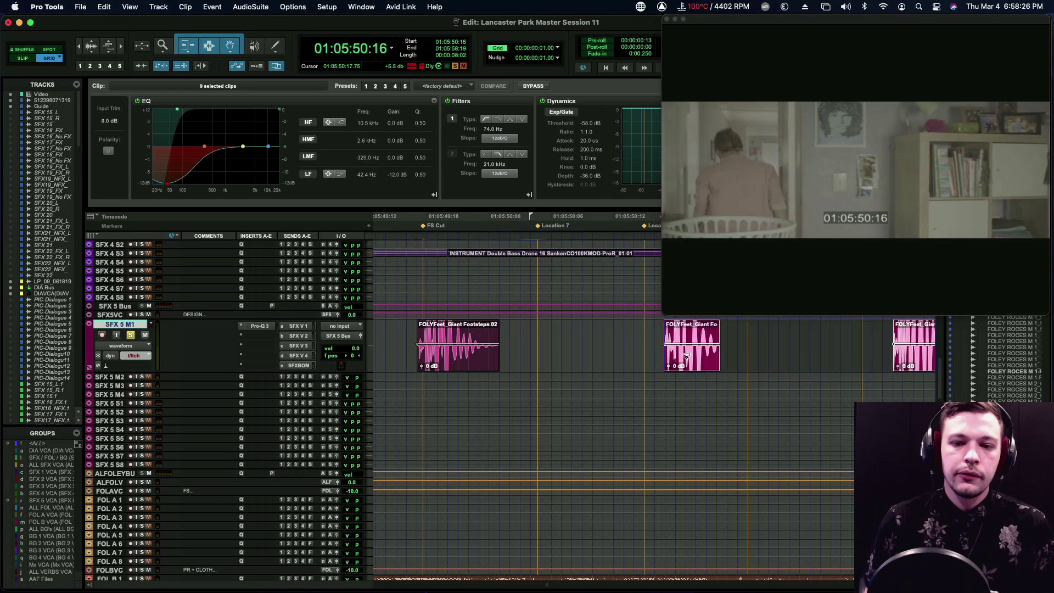
{"action": "left_click", "coordinate": [404, 367]}
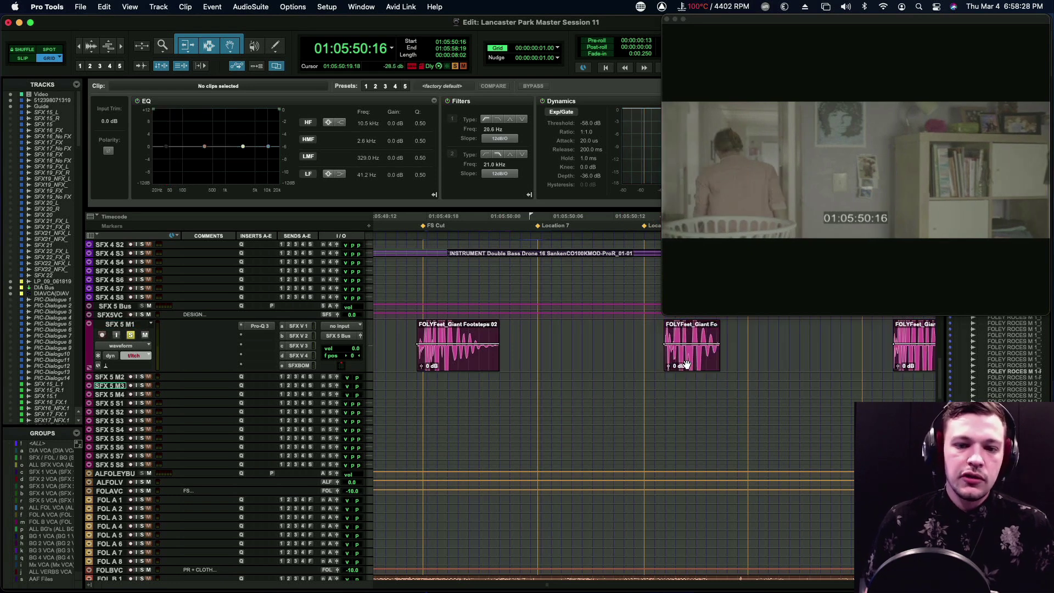
{"action": "left_click_drag", "start_coordinate": [685, 364], "coordinate": [554, 362]}
{"action": "key", "text": "super+bracketright"}
{"action": "key", "text": "super+bracketright"}
{"action": "key", "text": "super+bracketright"}
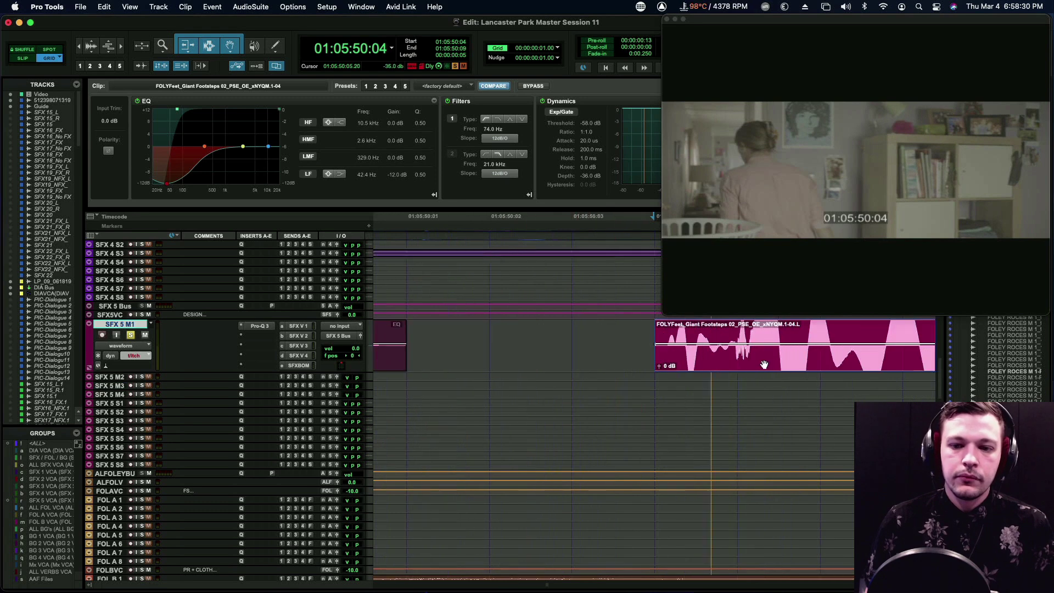
{"action": "left_click_drag", "start_coordinate": [725, 362], "coordinate": [766, 362]}
{"action": "key", "text": "super+bracketleft"}
{"action": "key", "text": "super+bracketleft"}
{"action": "key", "text": "super+bracketleft"}
{"action": "left_click", "coordinate": [579, 328]}
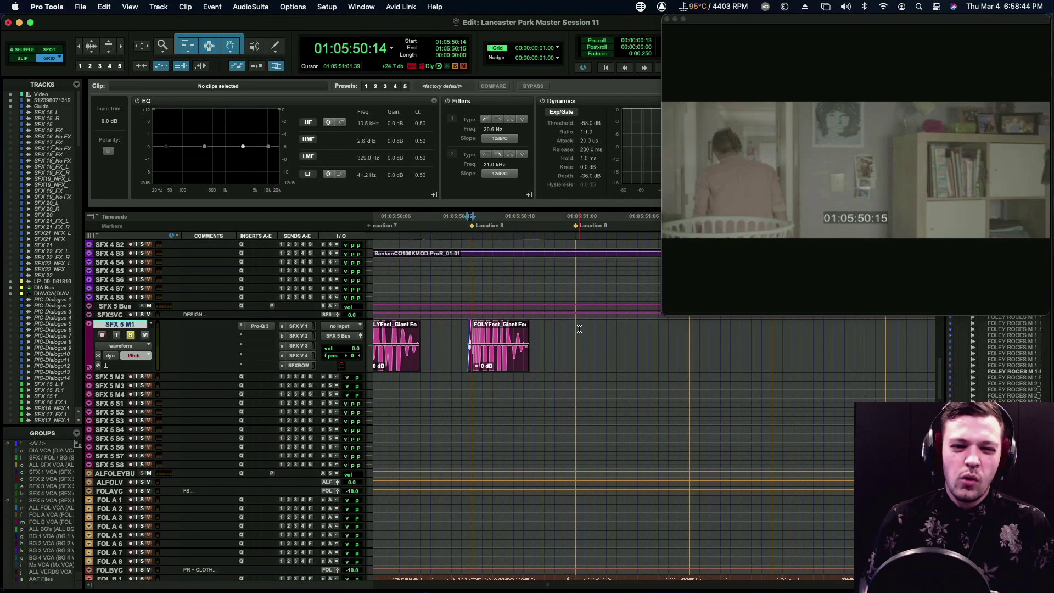
{"action": "key", "text": "super+bracketleft"}
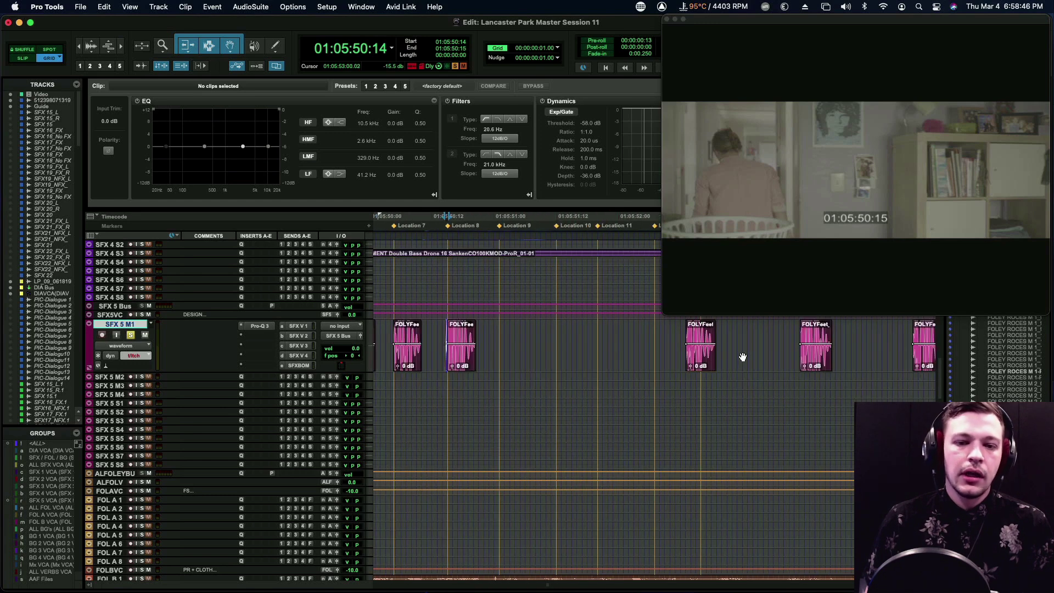
Move footstep clips to 01:05:51:01, 01:05:51:12, 01:05:51:20, 01:05:52:07 and 01:05:52:16.
{"action": "left_click", "coordinate": [708, 356]}
{"action": "left_click_drag", "start_coordinate": [689, 361], "coordinate": [502, 361]}
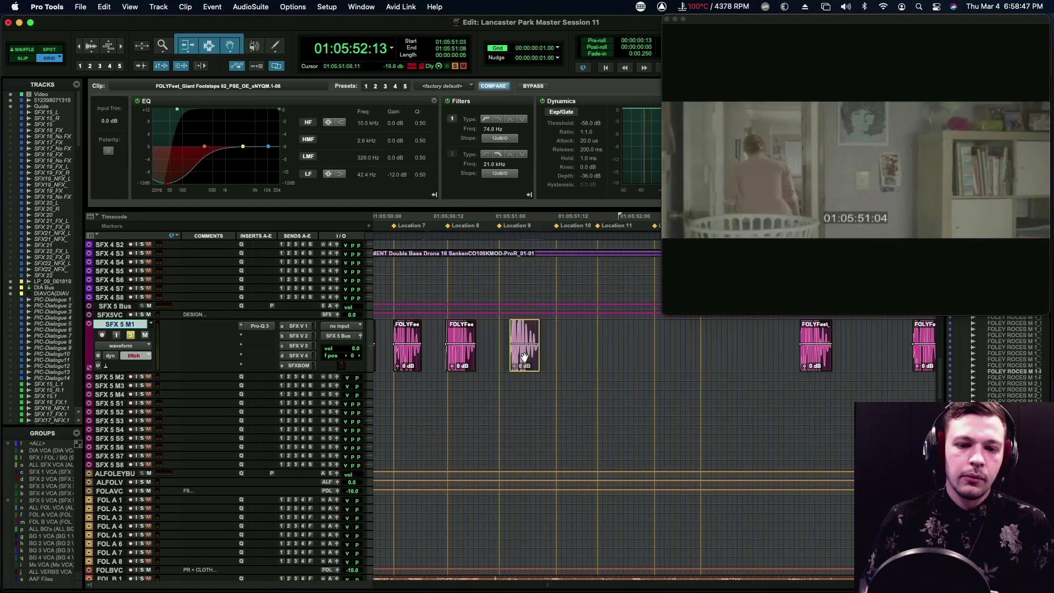
{"action": "left_click", "coordinate": [801, 361]}
{"action": "left_click_drag", "start_coordinate": [807, 360], "coordinate": [562, 360]}
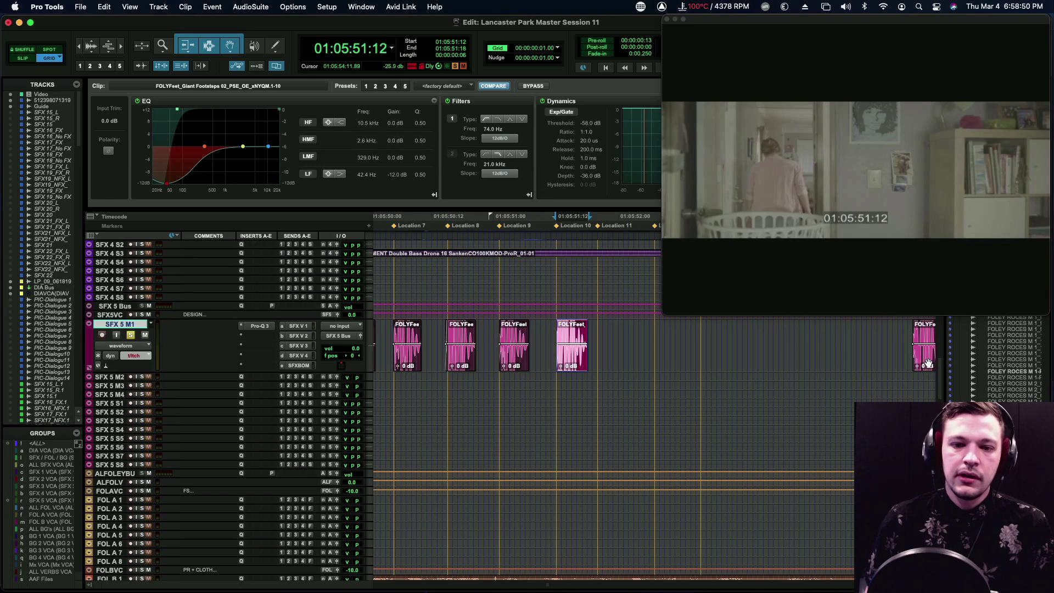
{"action": "left_click_drag", "start_coordinate": [927, 362], "coordinate": [610, 357]}
{"action": "key", "text": "super+bracketleft"}
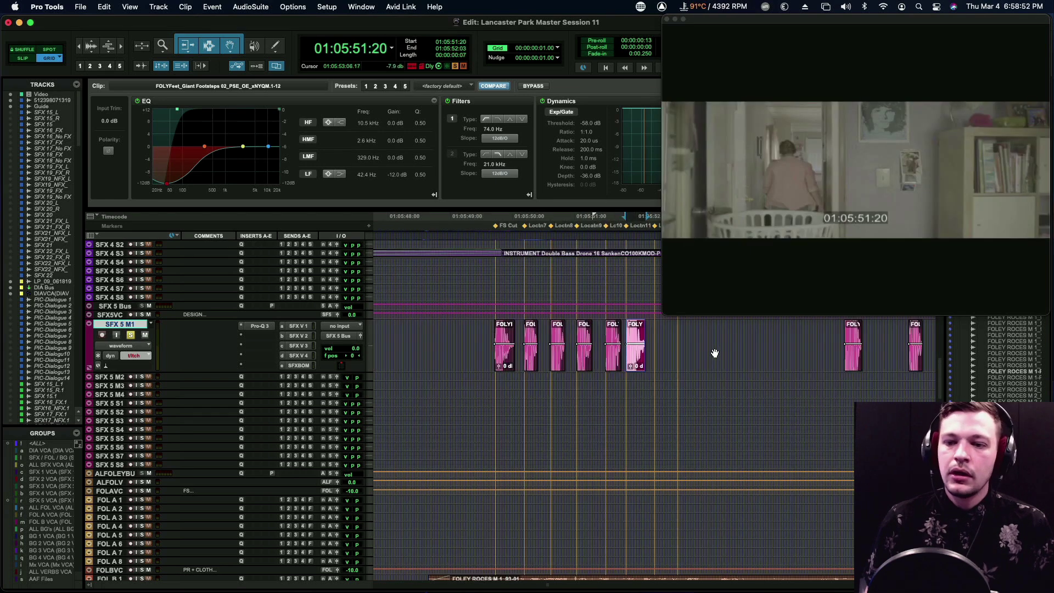
{"action": "left_click_drag", "start_coordinate": [854, 362], "coordinate": [666, 359]}
{"action": "left_click_drag", "start_coordinate": [917, 361], "coordinate": [686, 360]}
{"action": "key", "text": "super+bracketleft"}
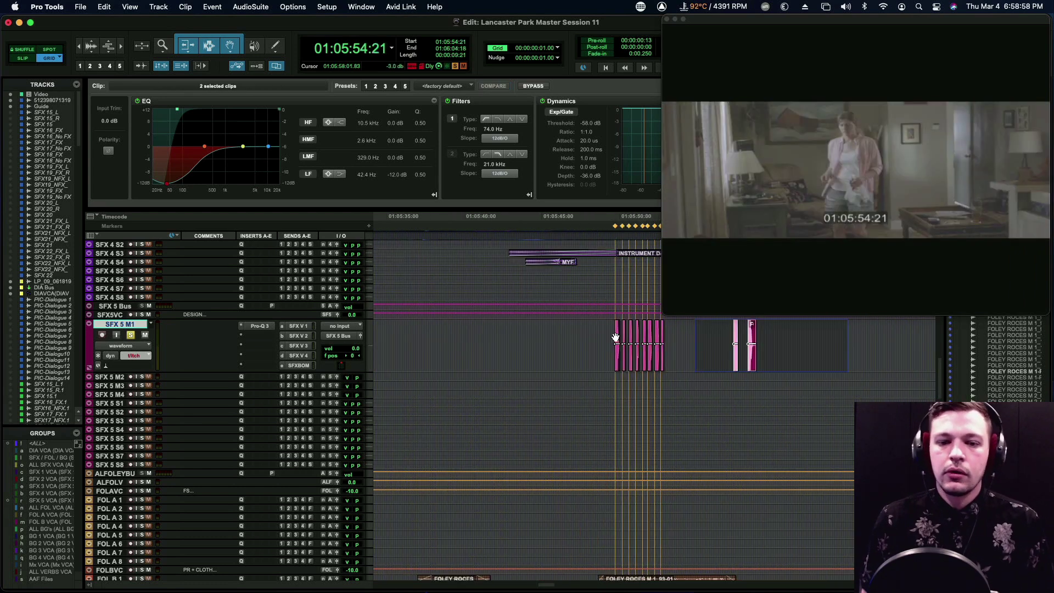
{"action": "left_click", "coordinate": [574, 332]}
{"action": "key", "text": "super+bracketright"}
{"action": "key", "text": "super+bracketright"}
{"action": "key", "text": "super+bracketright"}
{"action": "key", "text": "super+bracketright"}
{"action": "key", "text": "super+bracketright"}
{"action": "key", "text": "super+bracketright"}
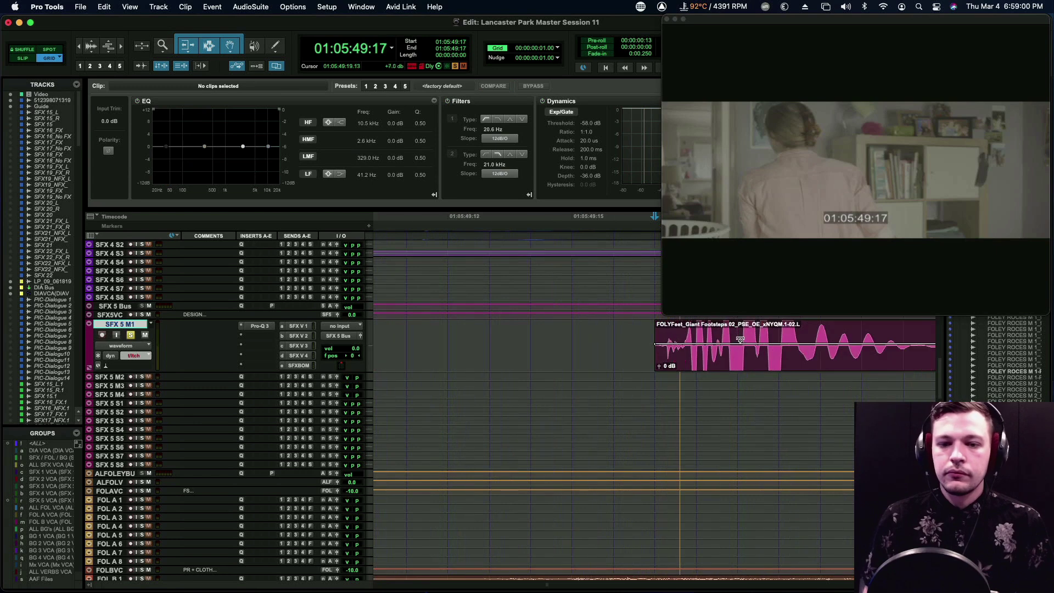
{"action": "key", "text": "super+bracketleft"}
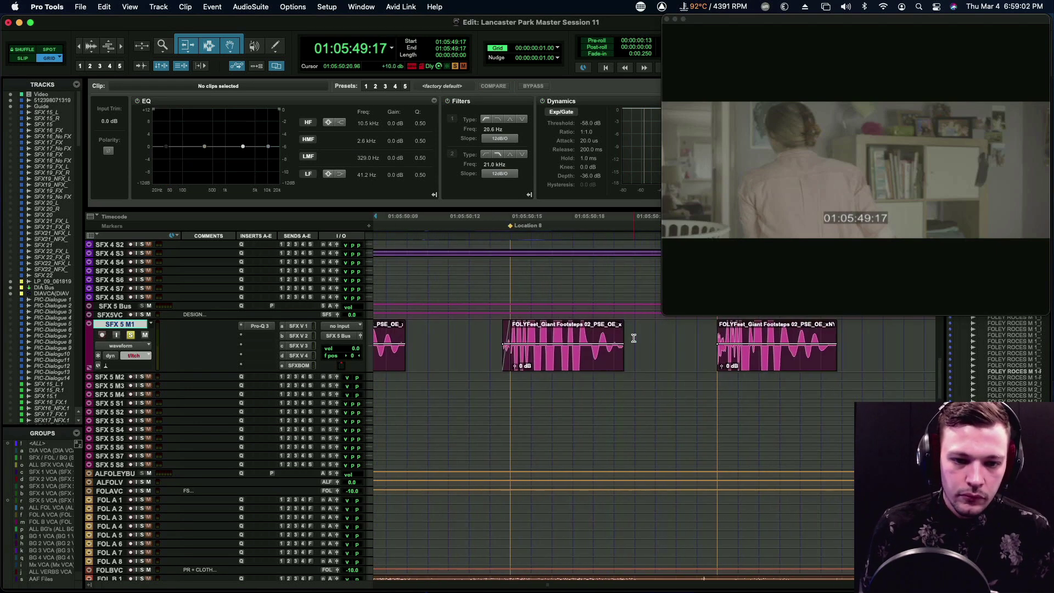
Extend the first and third footstep clips' tails with fades, auditioning with pre-roll.
{"action": "left_click_drag", "start_coordinate": [412, 337], "coordinate": [469, 338]}
{"action": "scroll", "coordinate": [550, 338], "scroll_direction": "left", "scroll_amount": 3}
{"action": "key", "text": "space"}
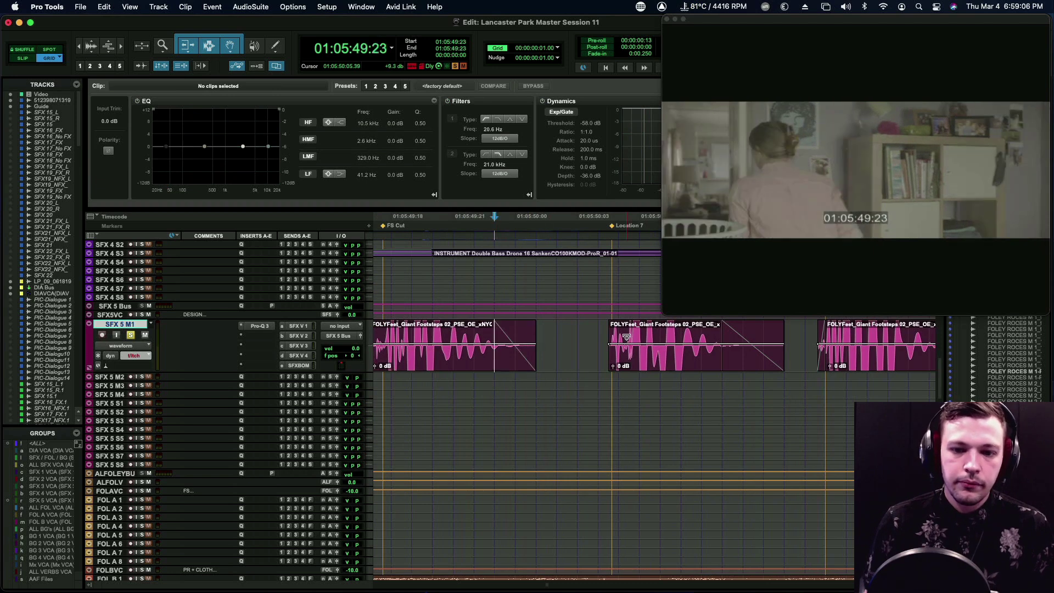
{"action": "scroll", "coordinate": [889, 317], "scroll_direction": "right", "scroll_amount": 2}
{"action": "left_click_drag", "start_coordinate": [851, 326], "coordinate": [911, 326]}
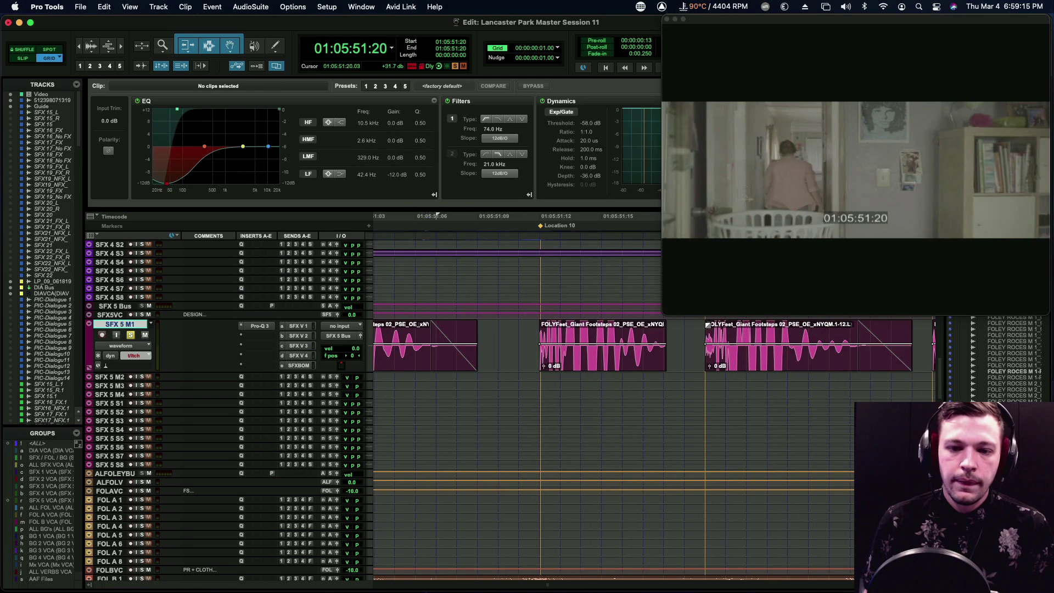
Zoom around the footstep clips, checking positions from 01:05:49:17 to 01:05:51:20.
{"action": "left_click", "coordinate": [706, 325]}
{"action": "left_click", "coordinate": [534, 327]}
{"action": "key", "text": "super+bracketleft"}
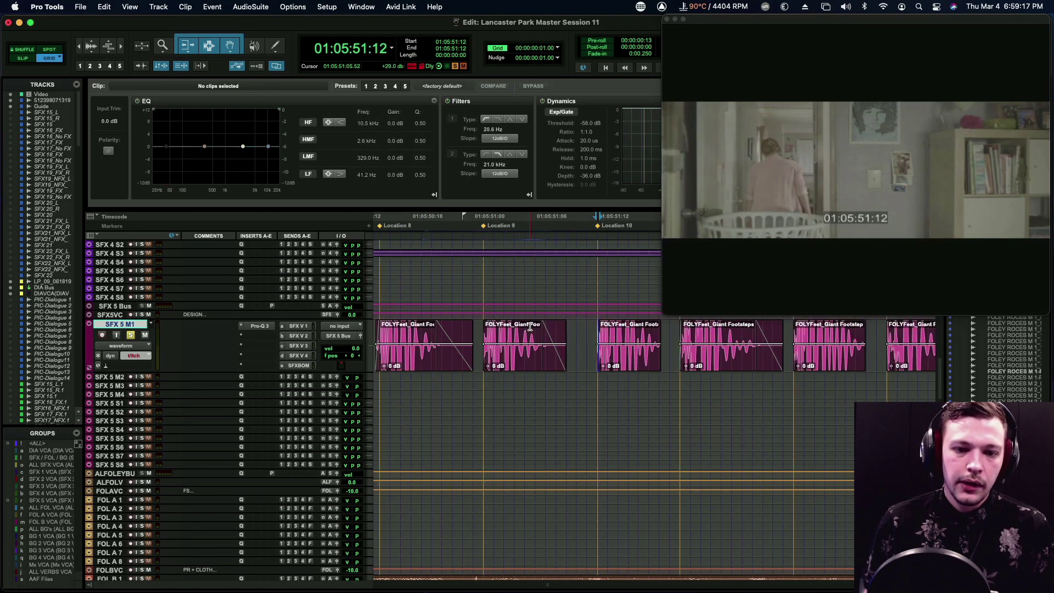
{"action": "left_click", "coordinate": [486, 326]}
{"action": "scroll", "coordinate": [545, 330], "scroll_direction": "left", "scroll_amount": 2}
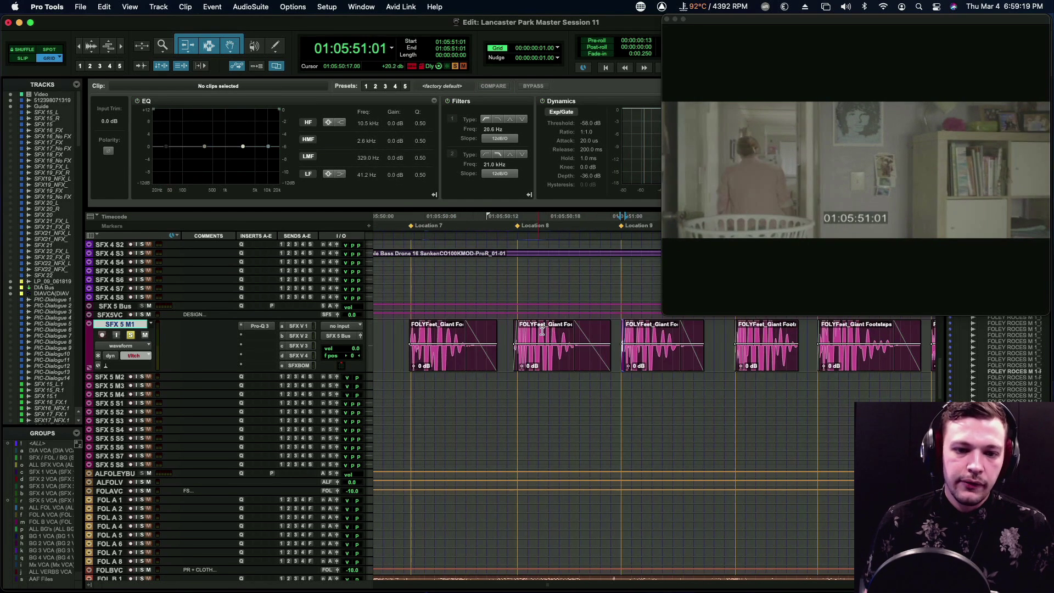
{"action": "key", "text": "super+bracketleft"}
{"action": "left_click", "coordinate": [534, 326]}
{"action": "key", "text": "super+bracketright"}
{"action": "key", "text": "super+bracketright"}
{"action": "key", "text": "super+bracketright"}
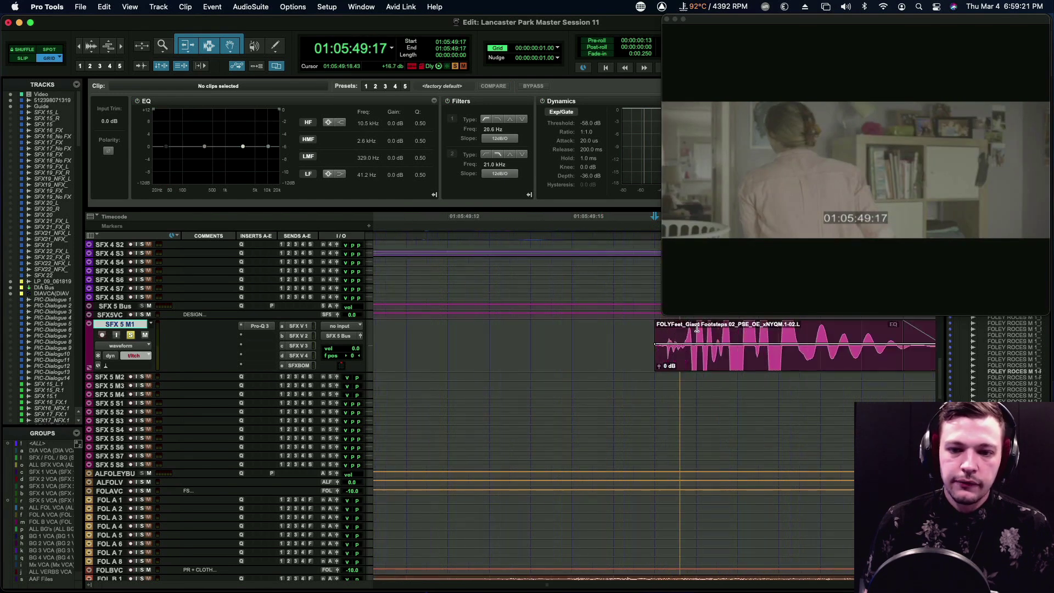
{"action": "key", "text": "super+bracketleft"}
{"action": "key", "text": "super+bracketleft"}
{"action": "key", "text": "super+bracketleft"}
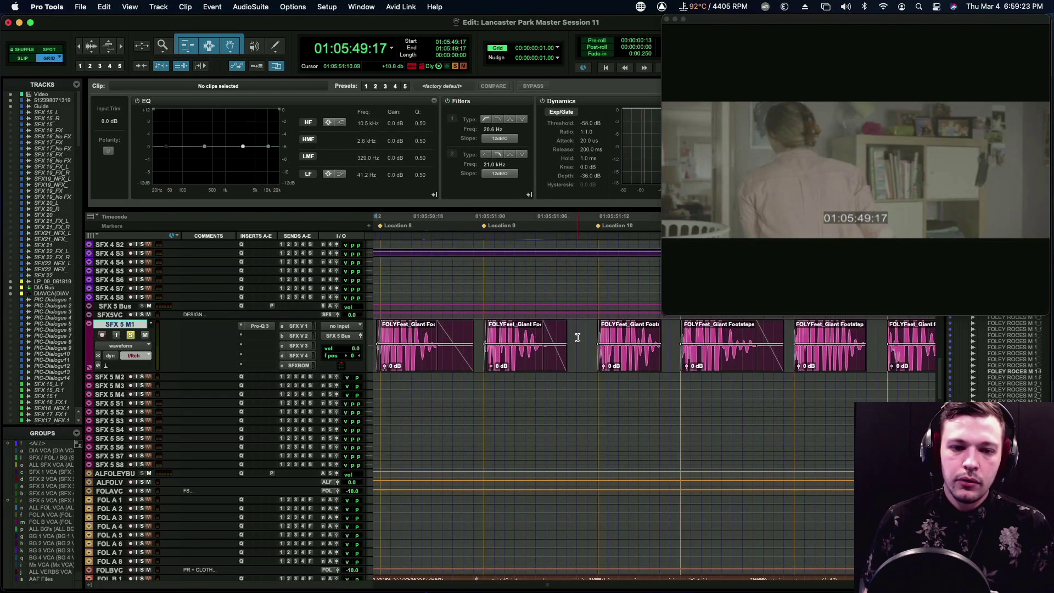
Play the footsteps from the clip start at 01:05:51:17 to 01:05:52:12.
{"action": "scroll", "coordinate": [578, 337], "scroll_direction": "left", "scroll_amount": 2}
{"action": "left_click", "coordinate": [434, 328]}
{"action": "key", "text": "super+bracketright"}
{"action": "key", "text": "super+bracketright"}
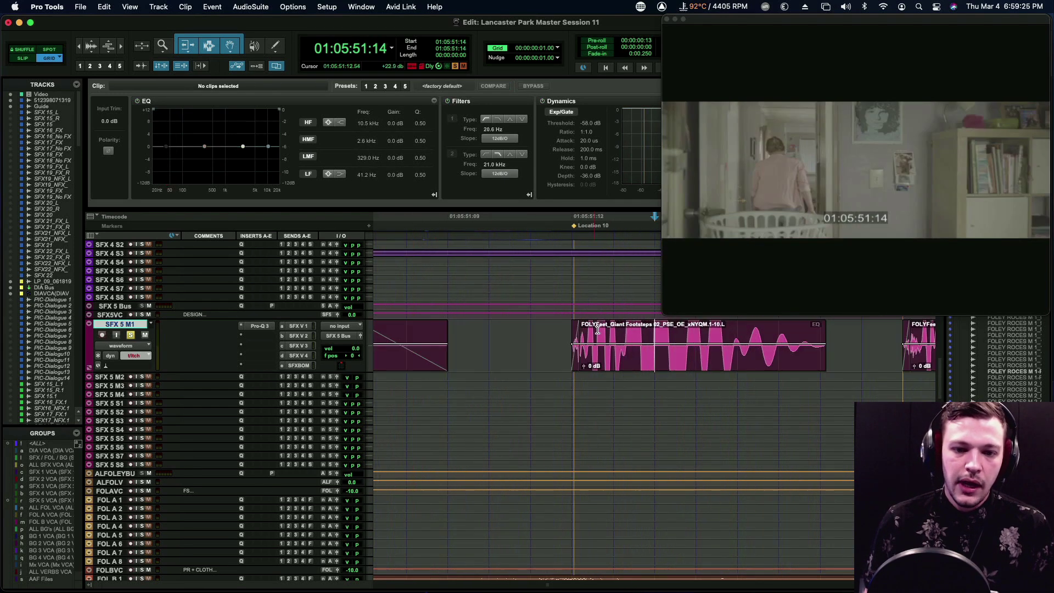
{"action": "key", "text": "super+bracketleft"}
{"action": "left_click", "coordinate": [575, 330]}
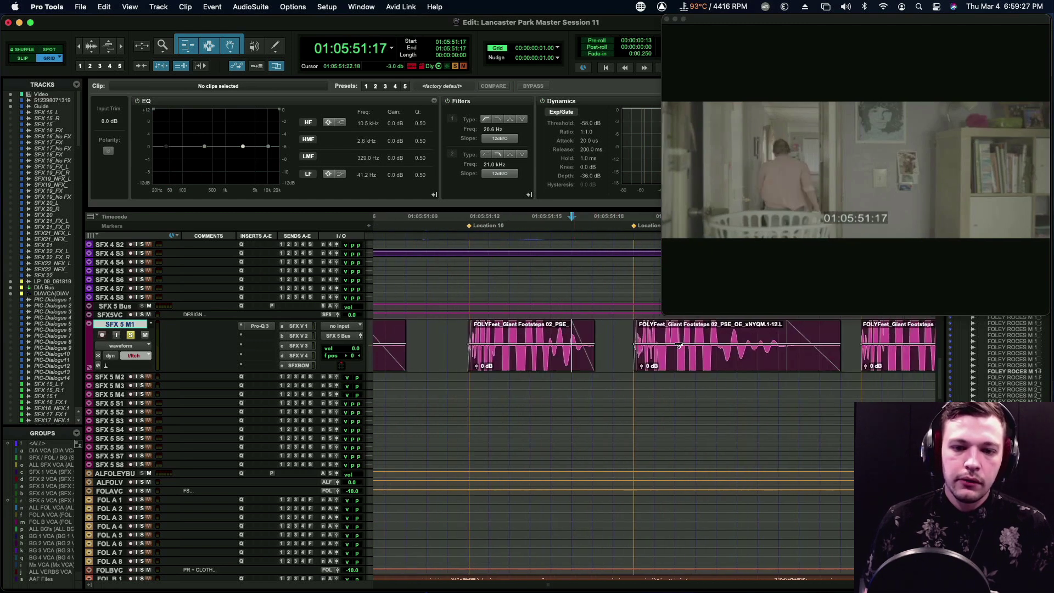
{"action": "key", "text": "space"}
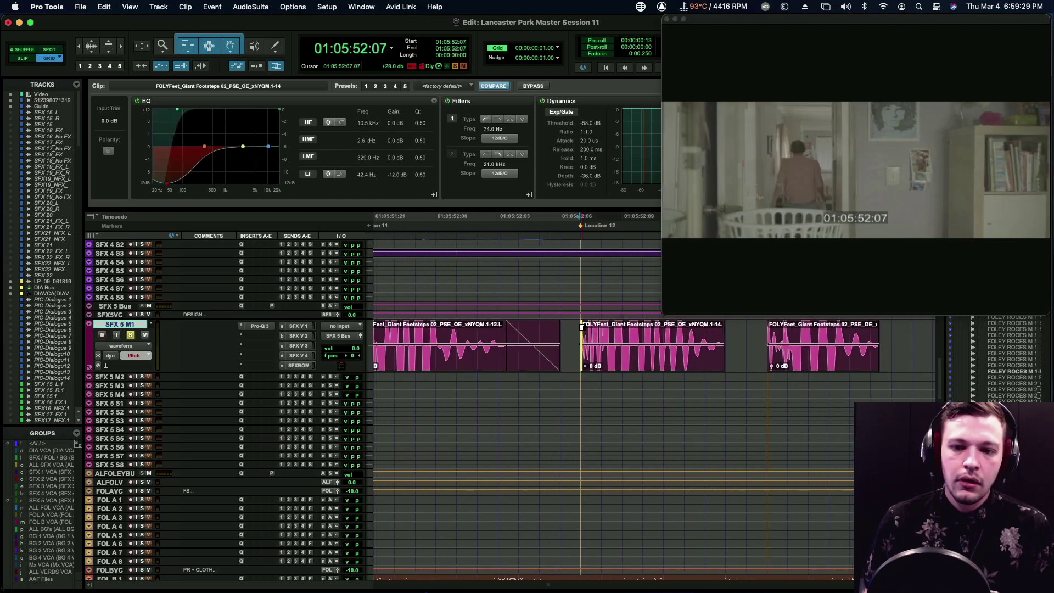
{"action": "key", "text": "space"}
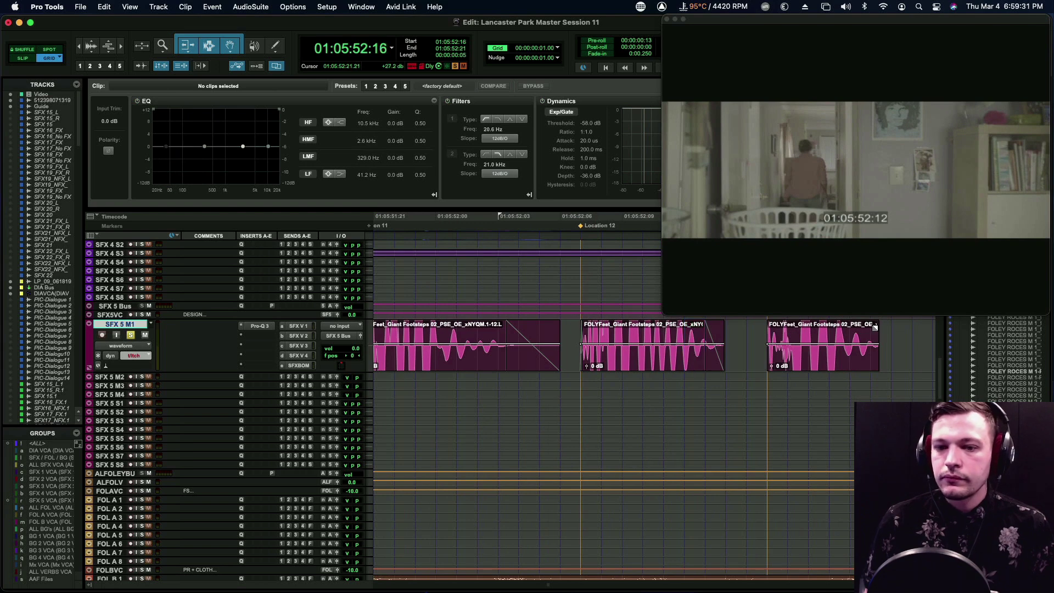
Extend the ends of the third and second footstep clips further.
{"action": "left_click_drag", "start_coordinate": [876, 332], "coordinate": [933, 332]}
{"action": "left_click_drag", "start_coordinate": [721, 346], "coordinate": [679, 331]}
{"action": "key", "text": "super+bracketleft"}
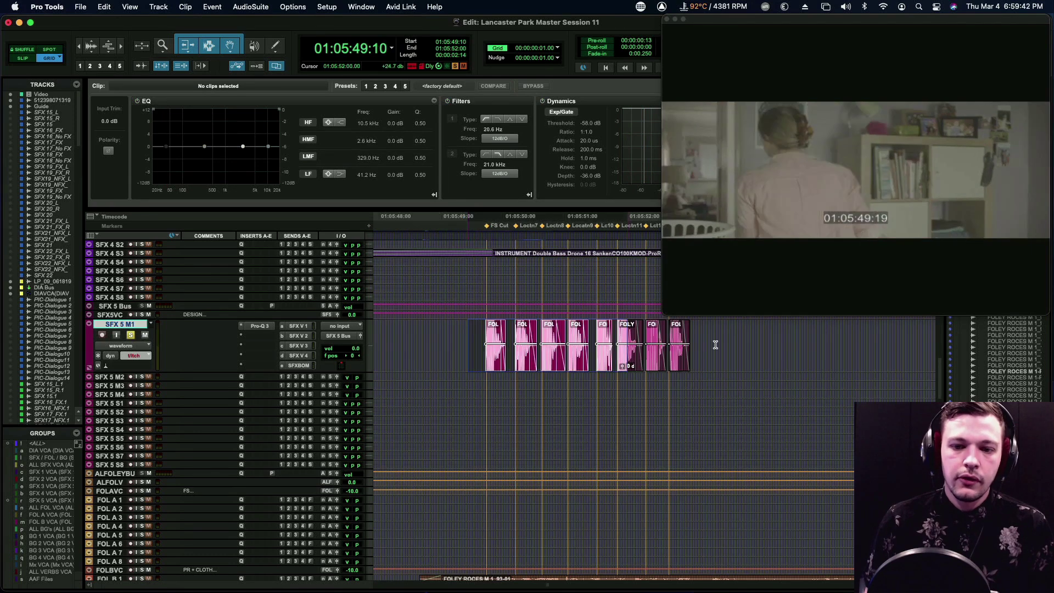
Lower the eight SFX 5 M1 footstep clips' gain to -12 dB and play them against picture.
{"action": "left_click_drag", "start_coordinate": [809, 346], "coordinate": [469, 346]}
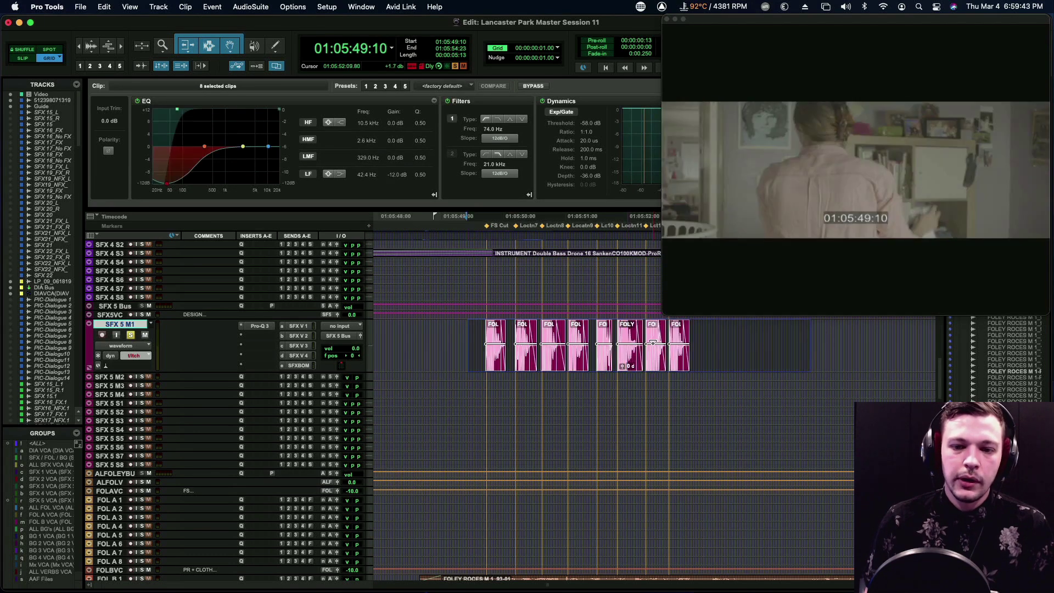
{"action": "left_click_drag", "start_coordinate": [652, 343], "coordinate": [649, 354]}
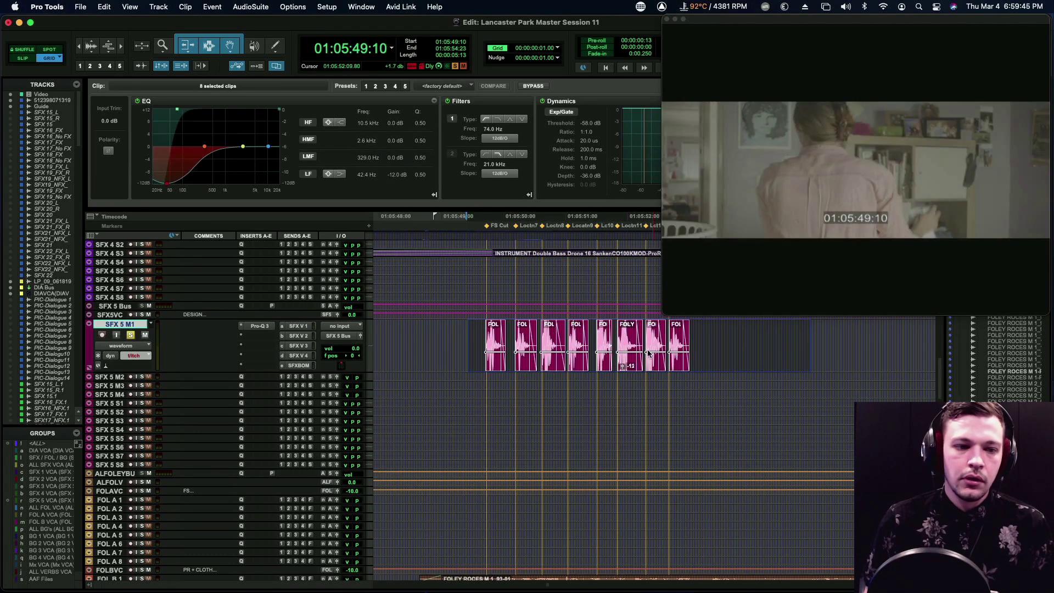
{"action": "left_click", "coordinate": [465, 325]}
{"action": "key", "text": "space"}
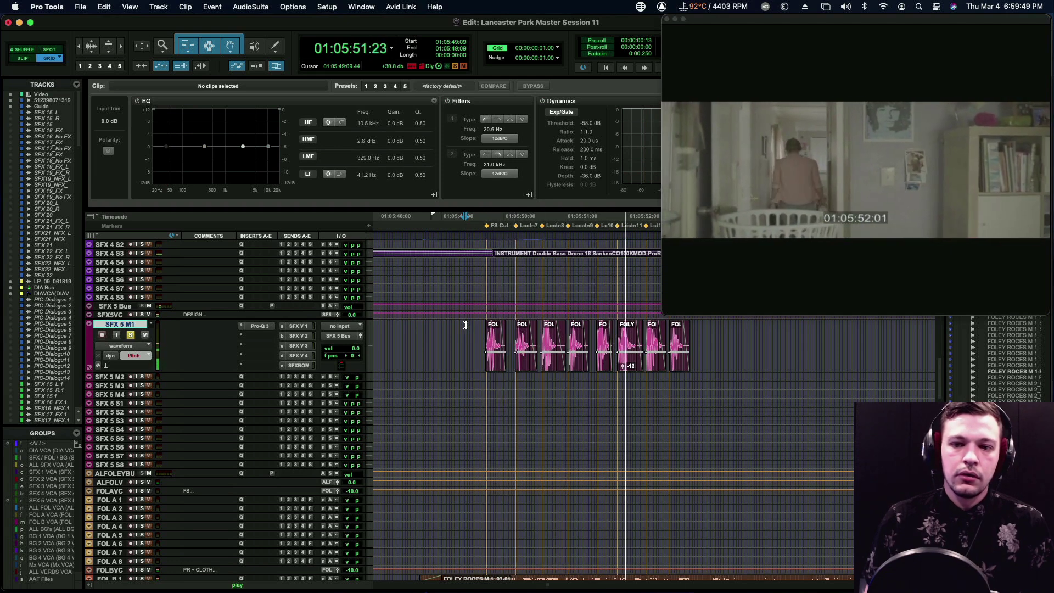
{"action": "key", "text": "space"}
Add Memory Location 14 at the next footstep transient and paste a FOLYFeet_Giant copy there.
{"action": "left_click", "coordinate": [689, 337]}
{"action": "key", "text": "super+bracketright"}
{"action": "left_click_drag", "start_coordinate": [563, 329], "coordinate": [666, 330]}
{"action": "key", "text": "KP_Enter"}
{"action": "key", "text": "Return"}
{"action": "key", "text": "super+v"}
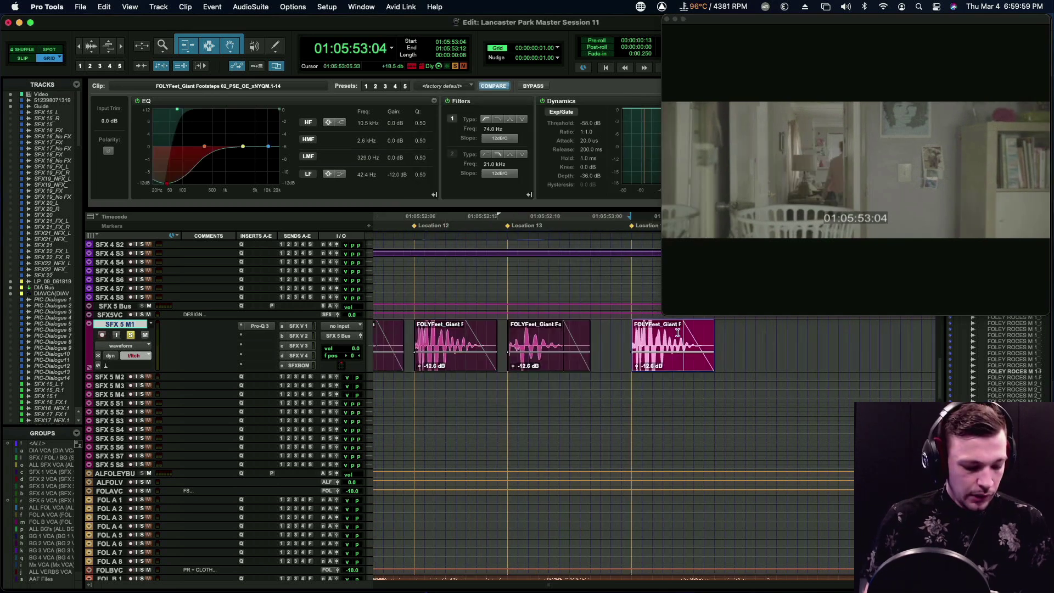
Try sliding and pasting extra footstep clips near Location 14, undo both, and park at 01:05:53:17.
{"action": "scroll", "coordinate": [677, 332], "scroll_direction": "right", "scroll_amount": 5}
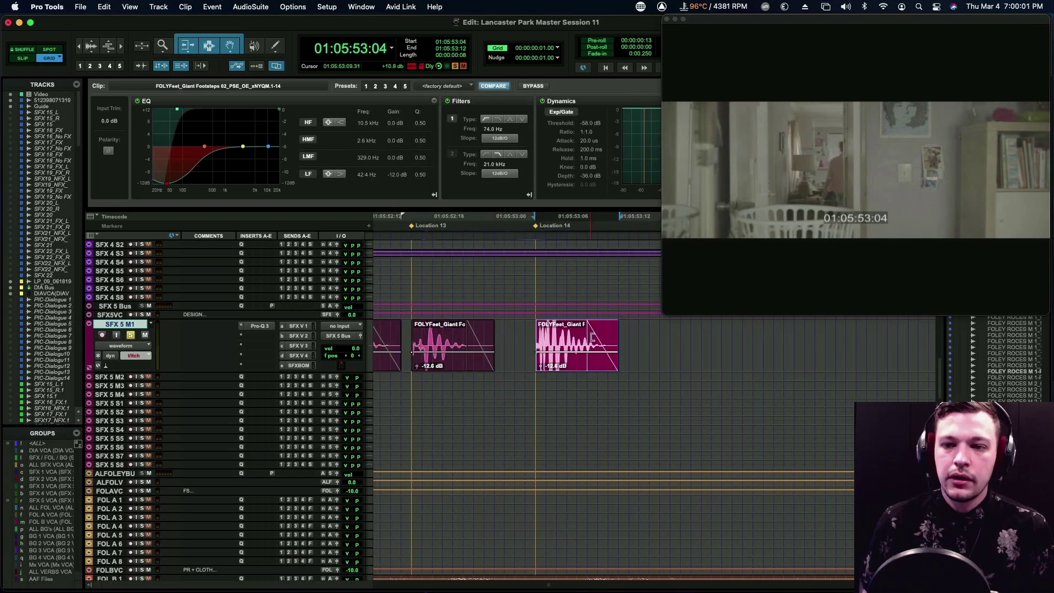
{"action": "key", "text": "super+["}
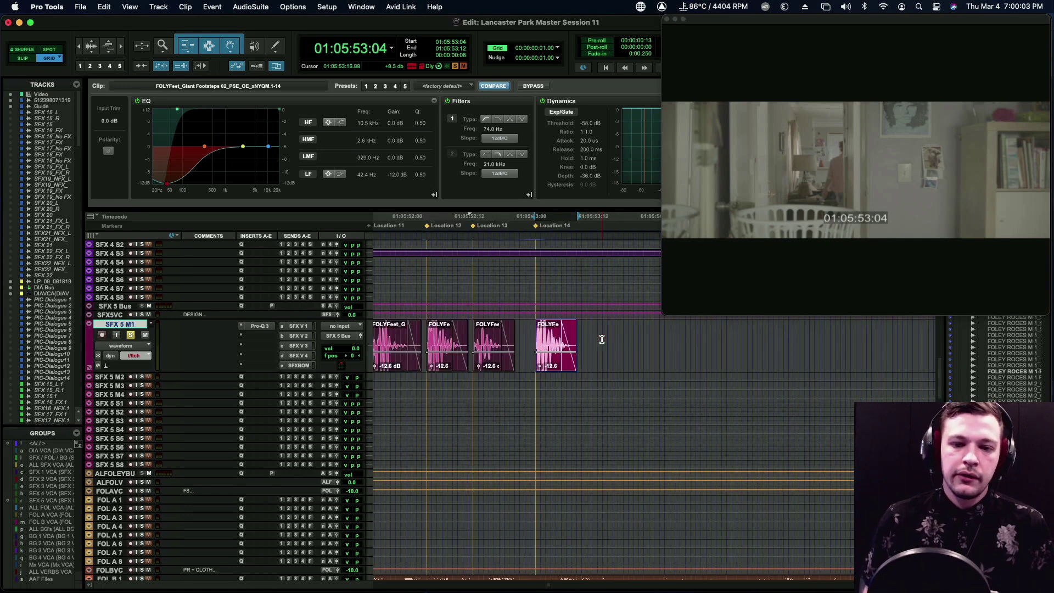
{"action": "left_click_drag", "start_coordinate": [554, 367], "coordinate": [599, 337]}
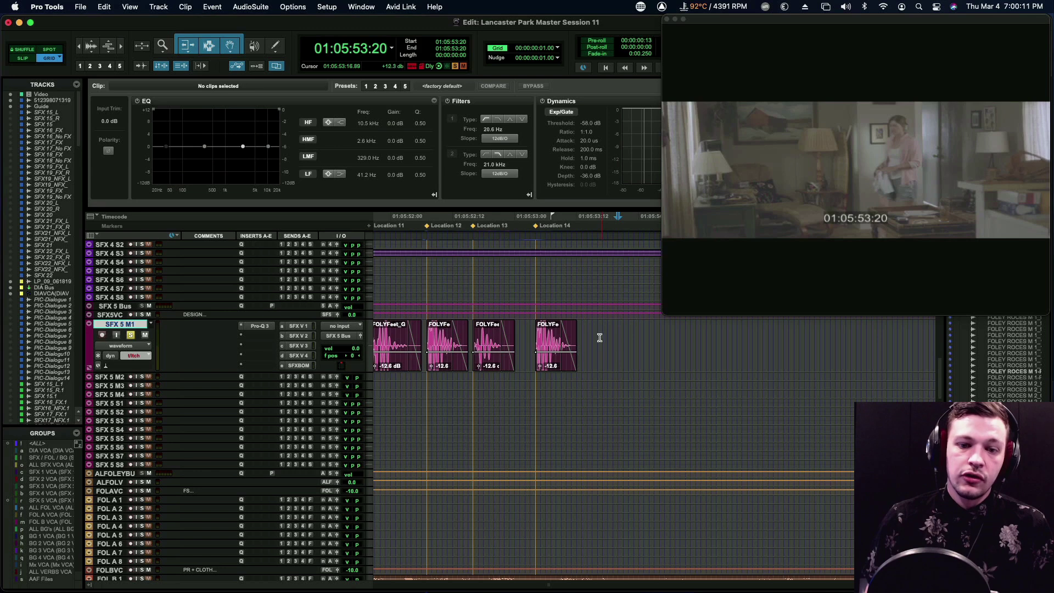
{"action": "left_click", "coordinate": [553, 369], "text": "ctrl"}
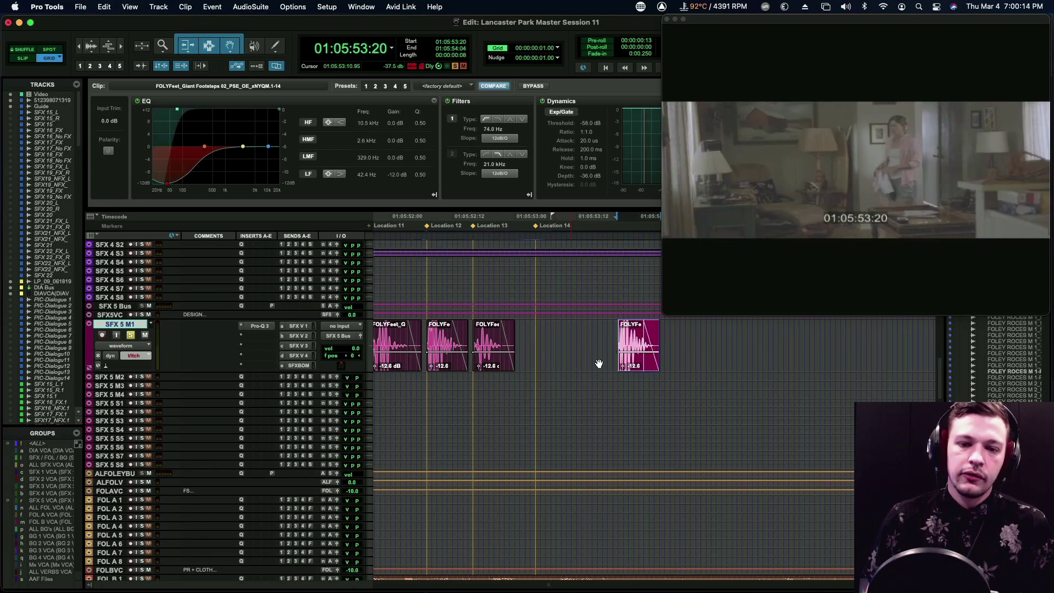
{"action": "key", "text": "super+z"}
{"action": "left_click", "coordinate": [635, 345]}
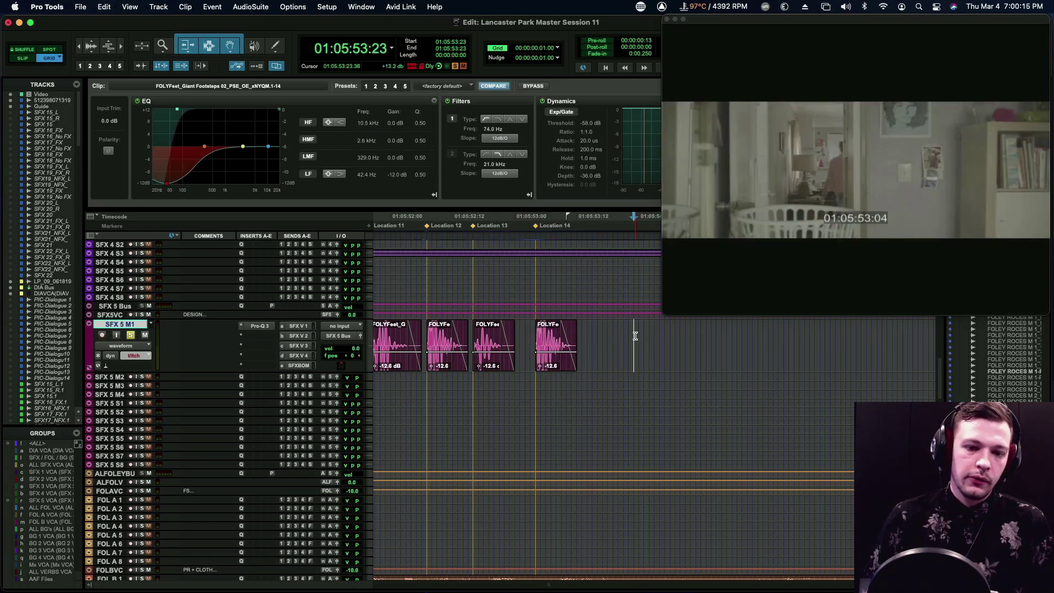
{"action": "left_click", "coordinate": [551, 366], "text": "ctrl+alt"}
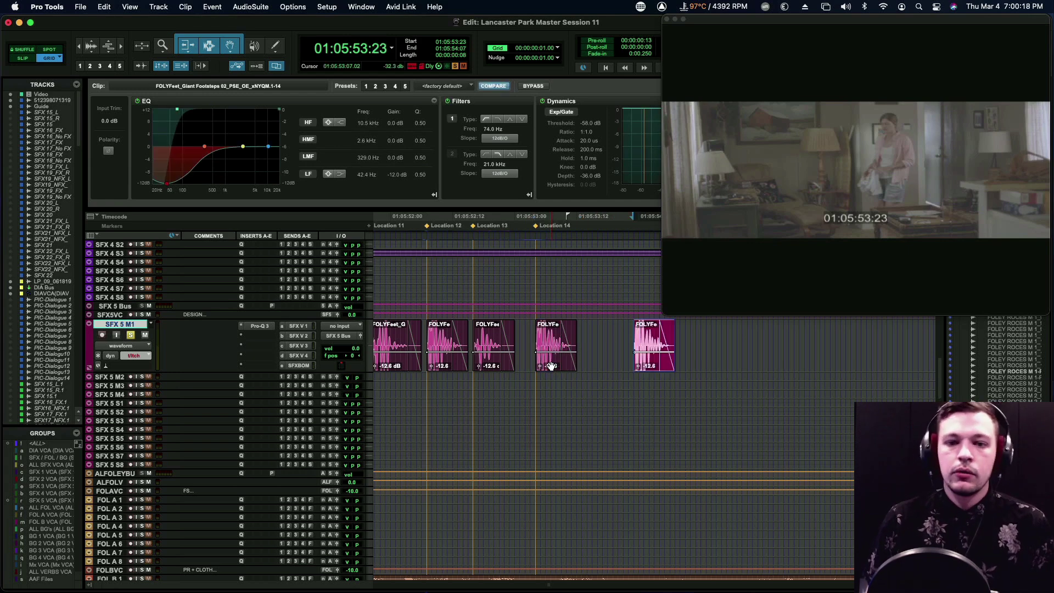
{"action": "key", "text": "super+z"}
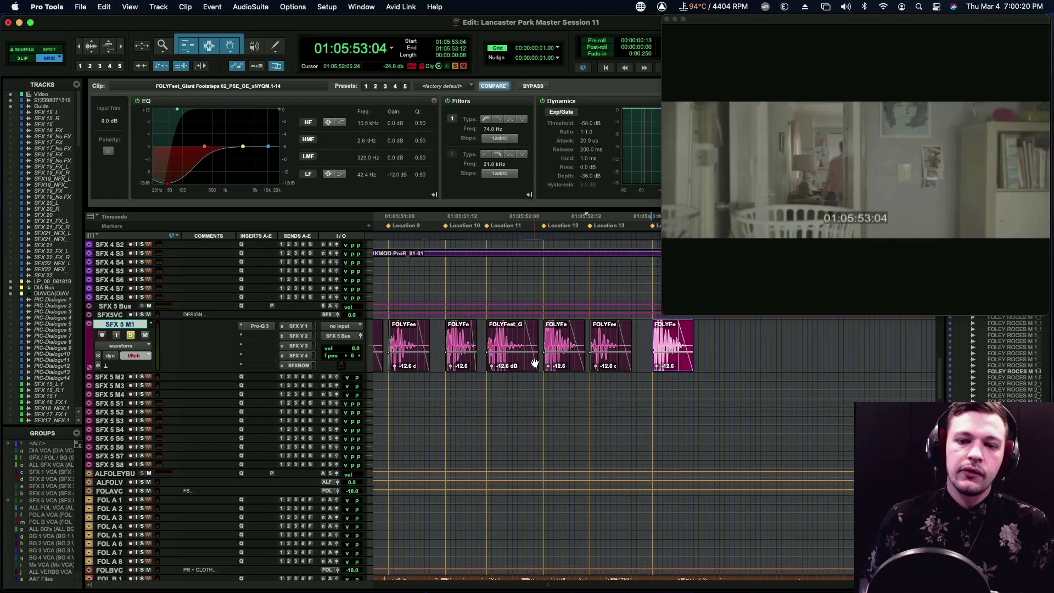
{"action": "left_click", "coordinate": [701, 335]}
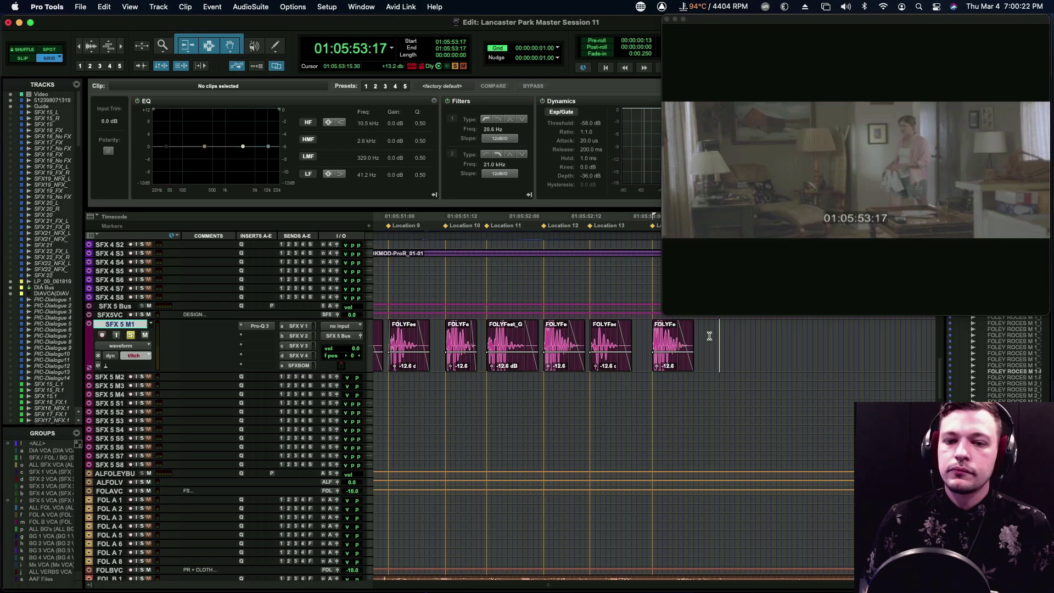
{"action": "left_click_drag", "start_coordinate": [670, 332], "coordinate": [698, 332]}
{"action": "scroll", "coordinate": [698, 332], "scroll_direction": "left", "scroll_amount": 3}
{"action": "key", "text": "super+bracketleft"}
{"action": "left_click", "coordinate": [464, 333]}
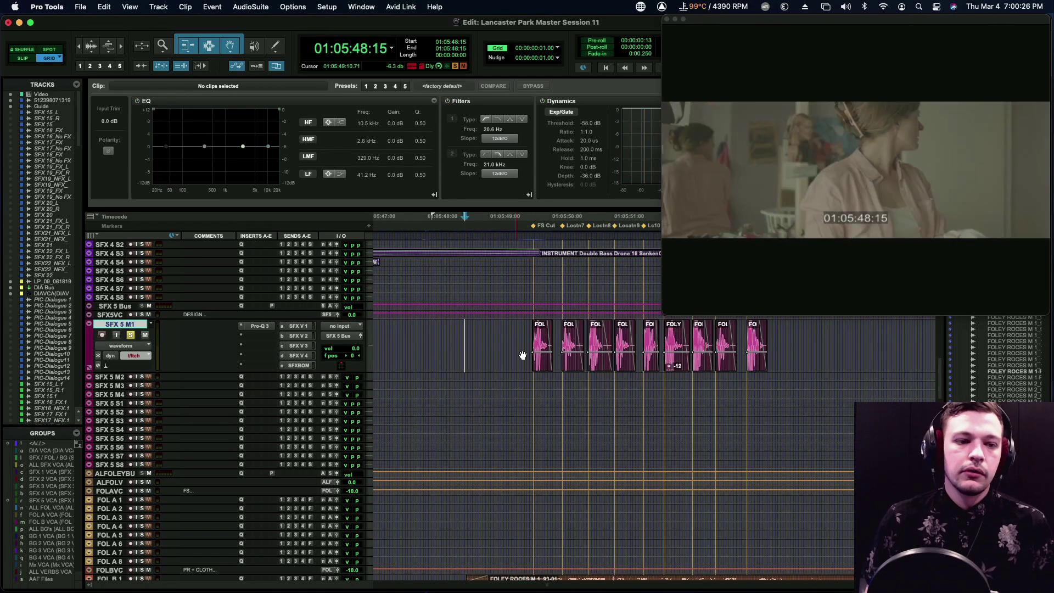
{"action": "left_click", "coordinate": [532, 351]}
{"action": "key", "text": "space"}
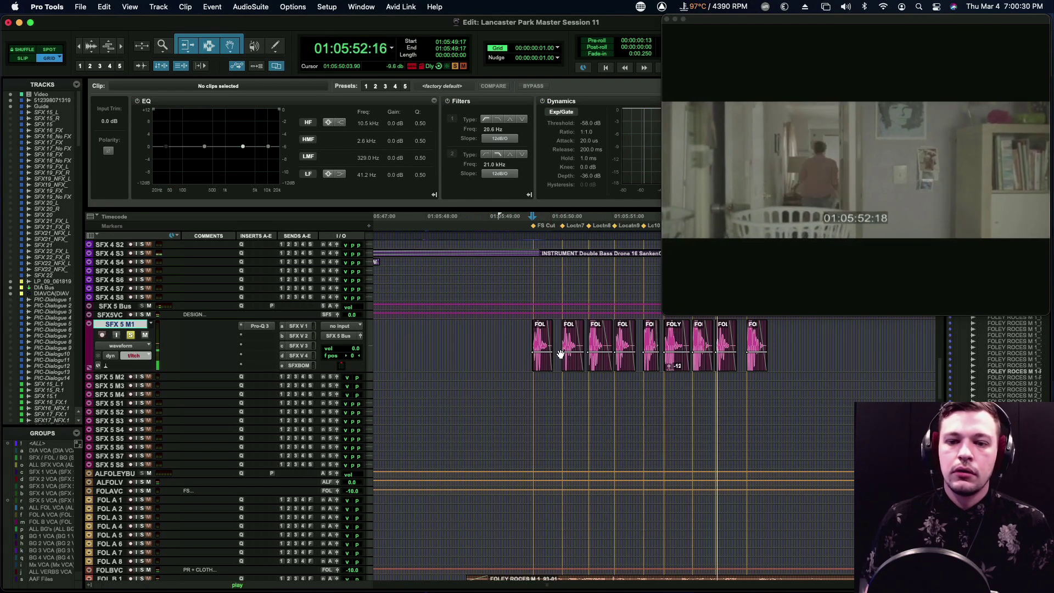
{"action": "key", "text": "space"}
{"action": "scroll", "coordinate": [588, 344], "scroll_direction": "up", "scroll_amount": 15}
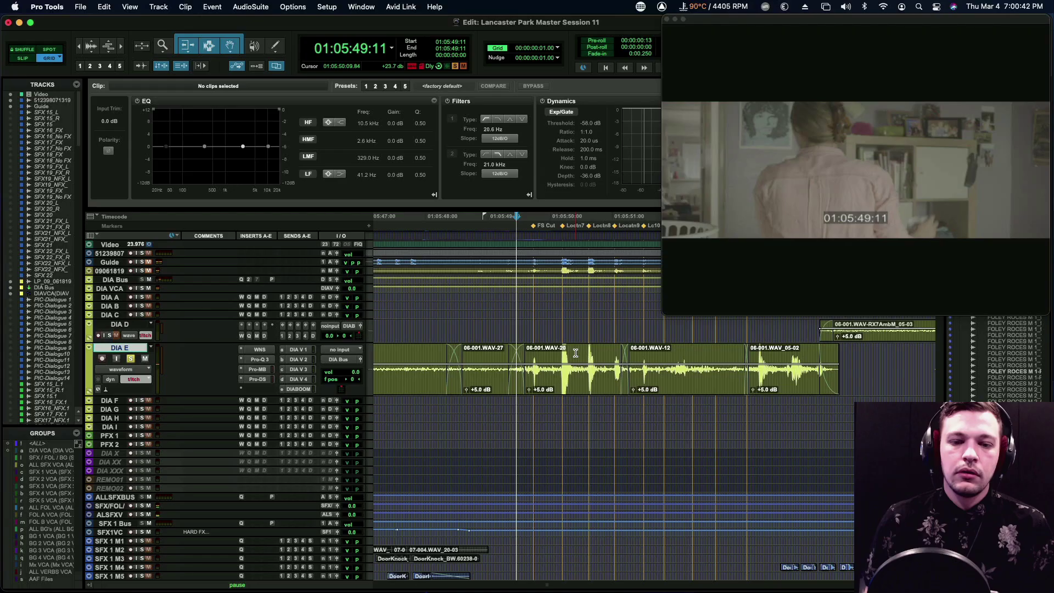
{"action": "key", "text": "space"}
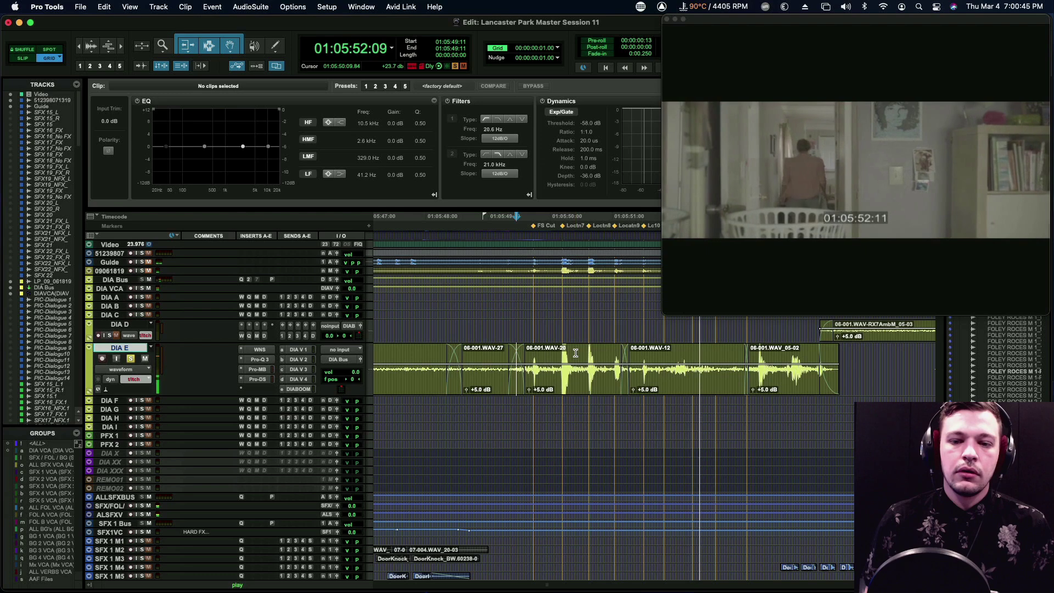
{"action": "key", "text": "space"}
{"action": "scroll", "coordinate": [686, 377], "scroll_direction": "down", "scroll_amount": 15}
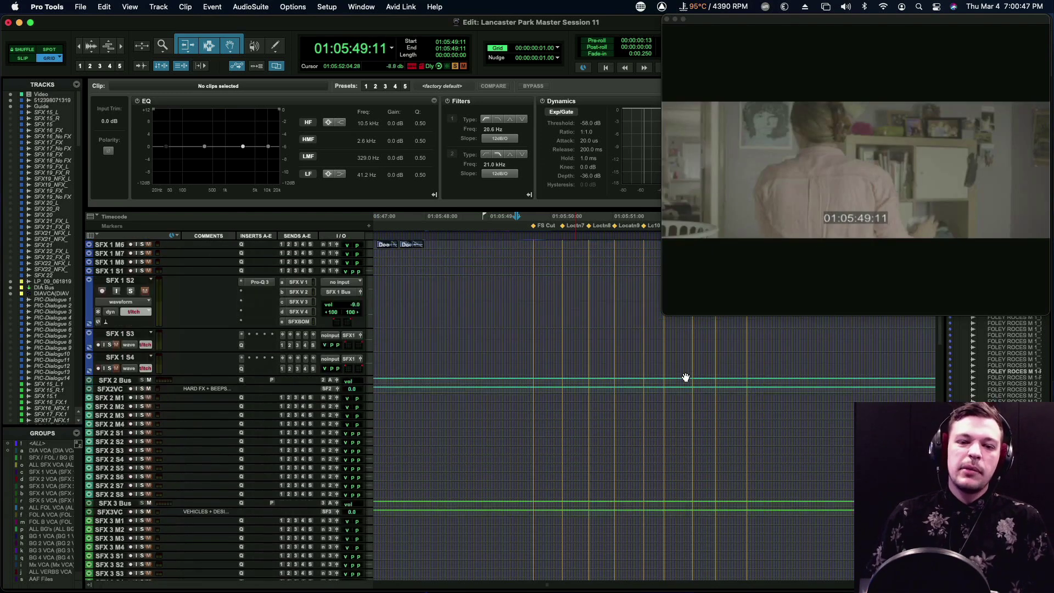
{"action": "scroll", "coordinate": [686, 378], "scroll_direction": "down", "scroll_amount": 5}
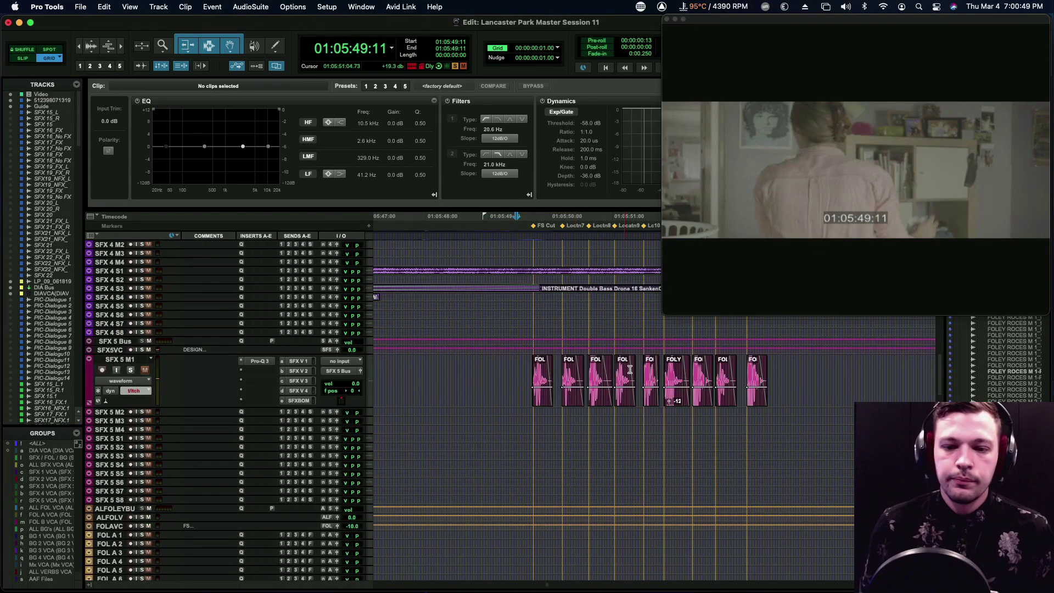
{"action": "left_click", "coordinate": [532, 378]}
{"action": "key", "text": "space"}
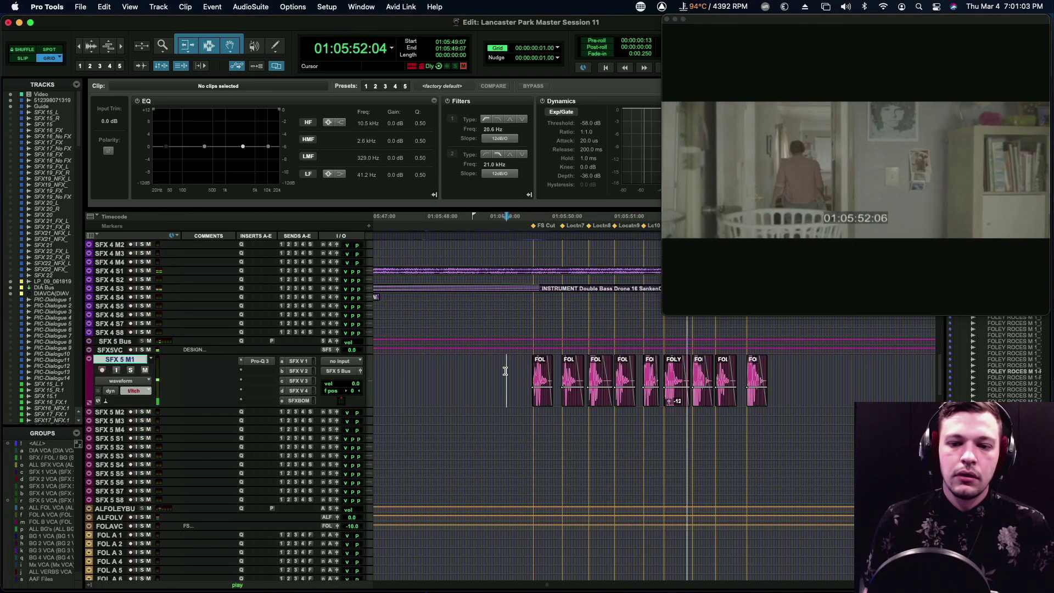
{"action": "left_click", "coordinate": [526, 370]}
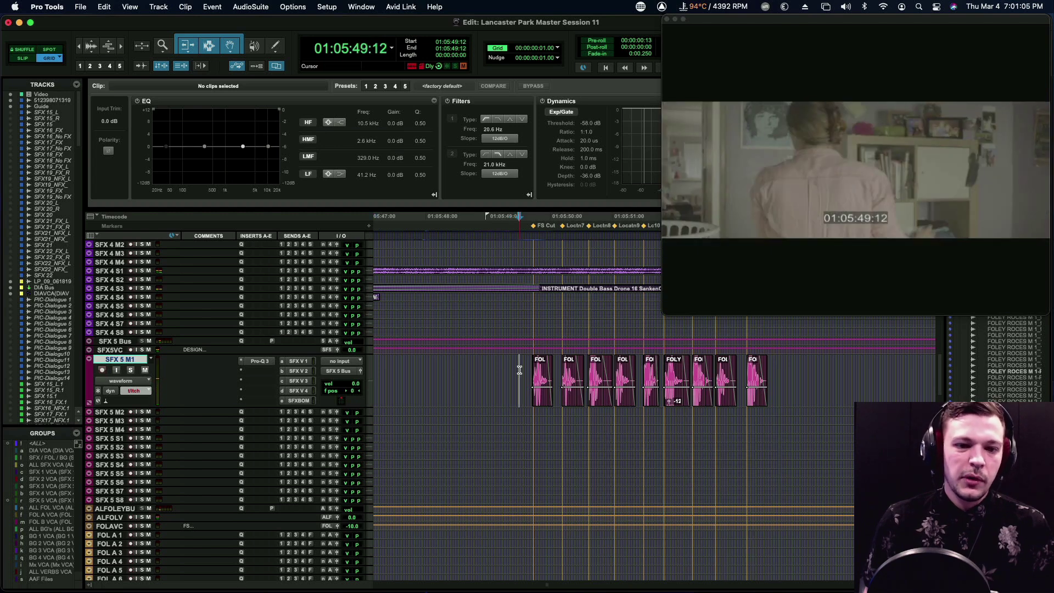
{"action": "scroll", "coordinate": [525, 370], "scroll_direction": "up", "scroll_amount": 3}
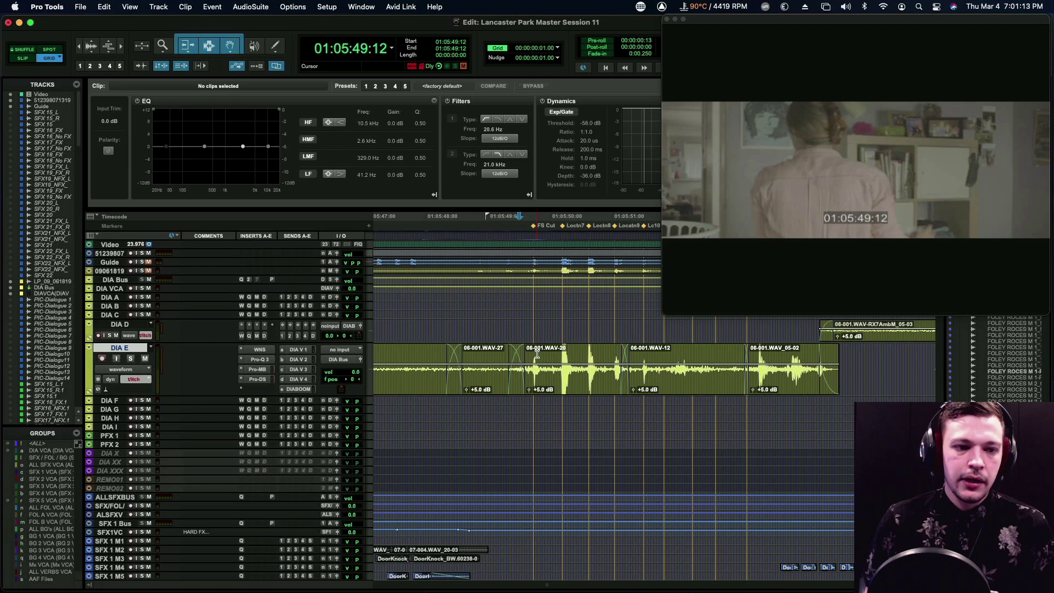
{"action": "scroll", "coordinate": [537, 354], "scroll_direction": "down", "scroll_amount": 15}
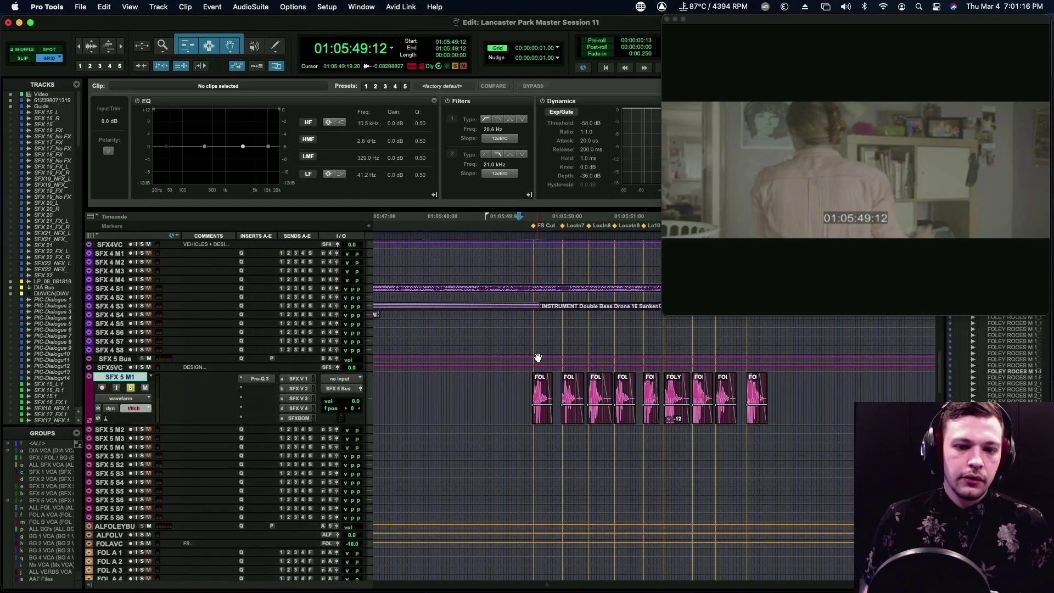
{"action": "scroll", "coordinate": [538, 358], "scroll_direction": "up", "scroll_amount": 5}
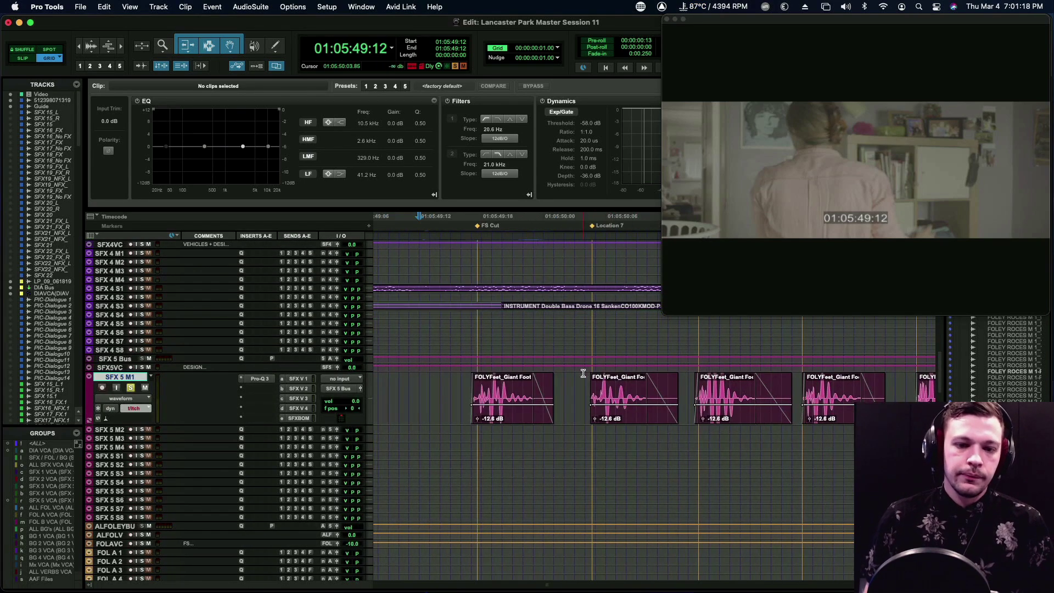
{"action": "key", "text": "space"}
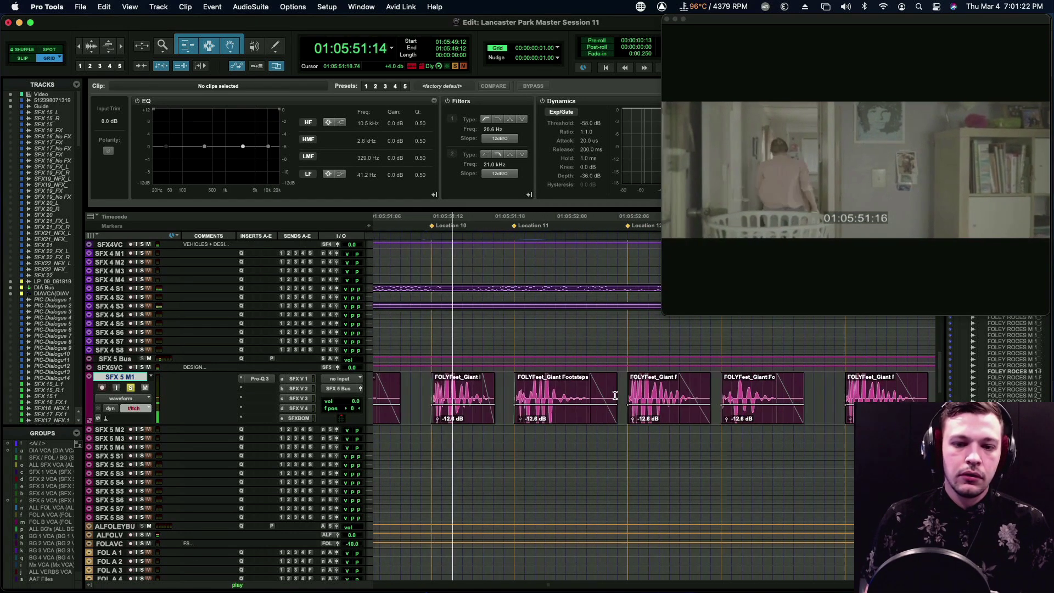
{"action": "key", "text": "space"}
{"action": "scroll", "coordinate": [565, 403], "scroll_direction": "down", "scroll_amount": 4}
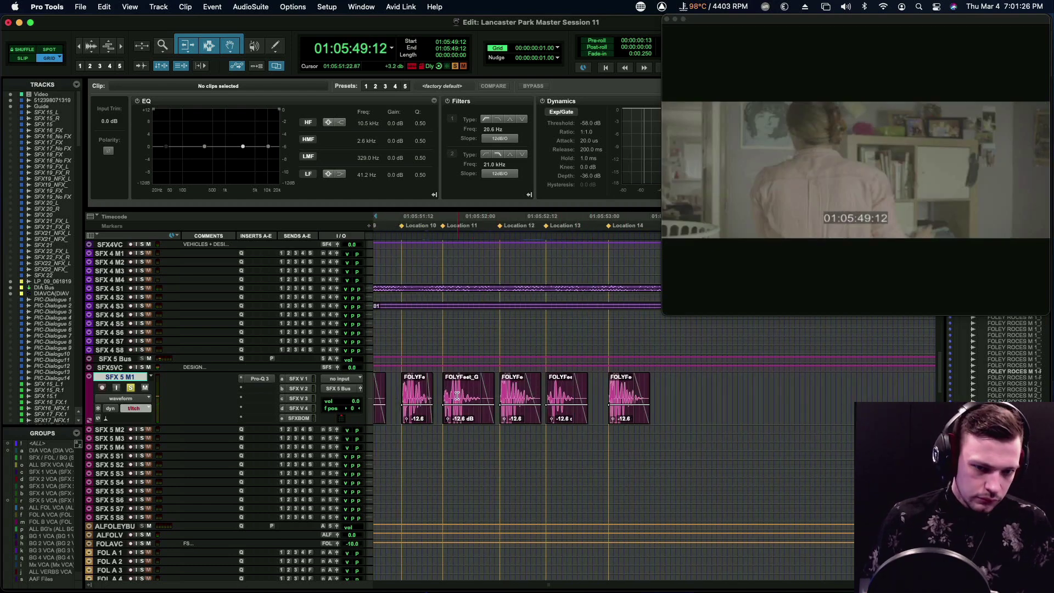
{"action": "scroll", "coordinate": [471, 403], "scroll_direction": "up", "scroll_amount": 10}
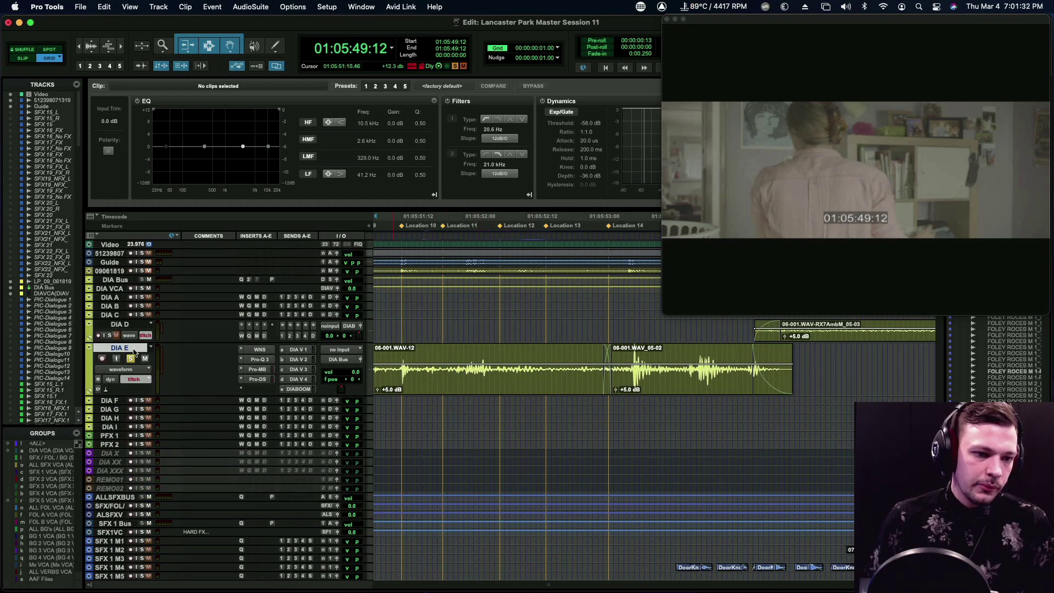
{"action": "scroll", "coordinate": [135, 353], "scroll_direction": "down", "scroll_amount": 10}
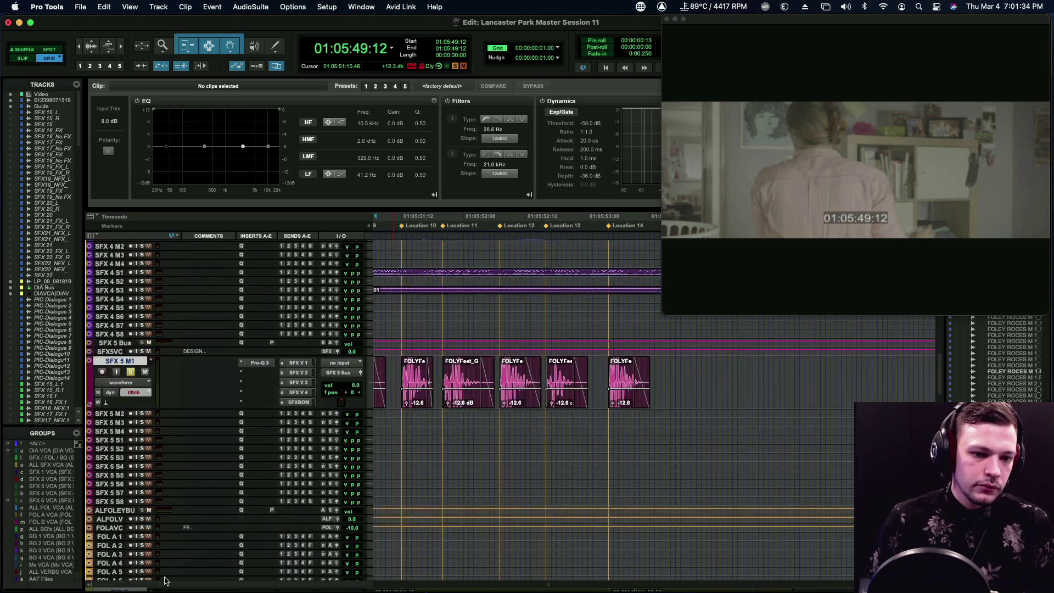
Move DIA E beside SFX 5 M1, nudge a footstep clip a frame earlier and fade it in.
{"action": "left_click_drag", "start_coordinate": [164, 581], "coordinate": [163, 336]}
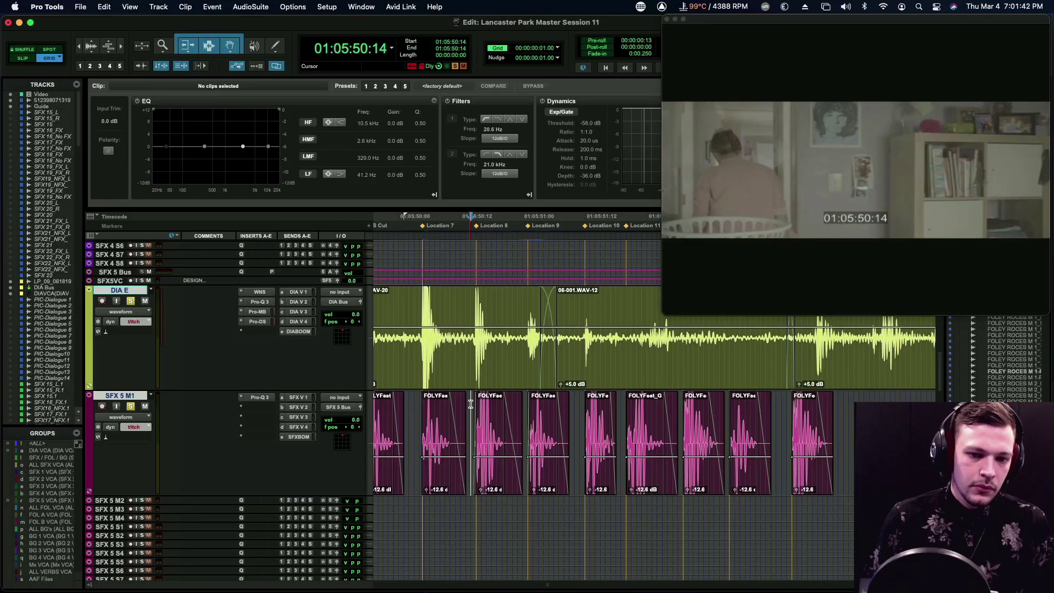
{"action": "scroll", "coordinate": [552, 435], "scroll_direction": "up", "scroll_amount": 2}
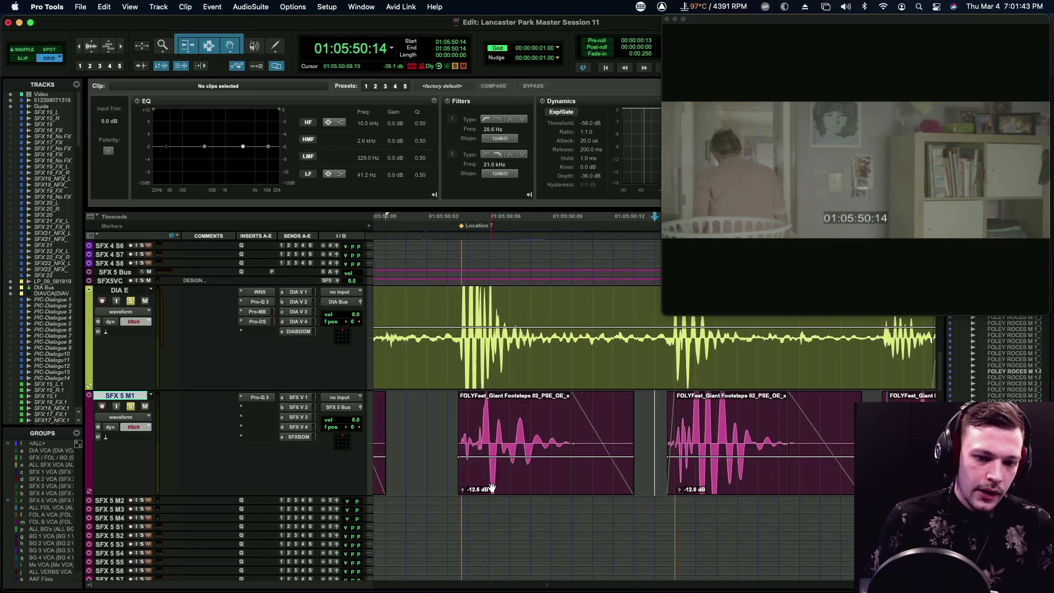
{"action": "left_click_drag", "start_coordinate": [491, 488], "coordinate": [474, 488]}
{"action": "left_click", "coordinate": [459, 405]}
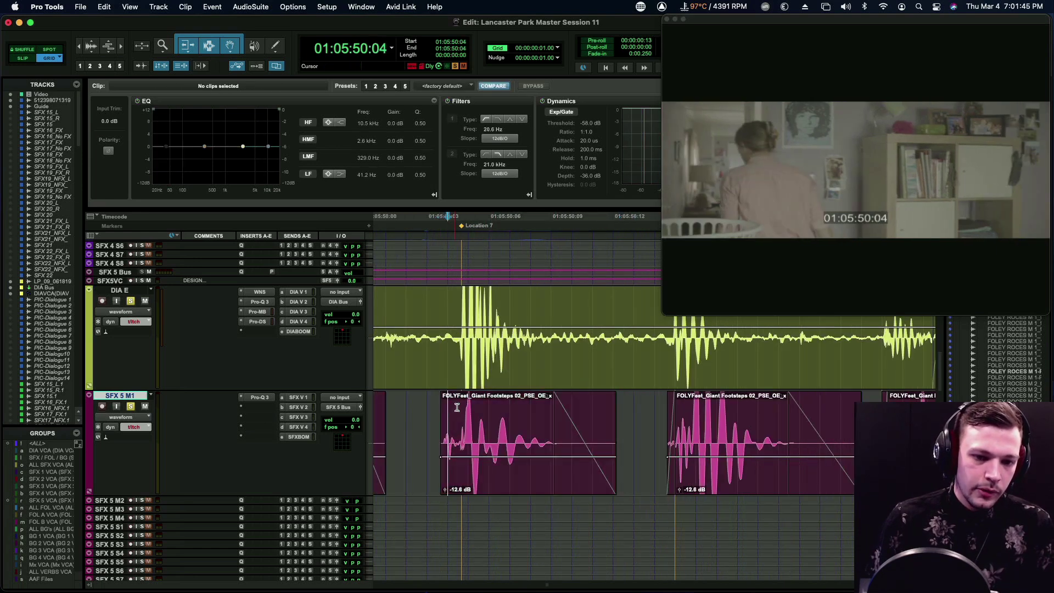
{"action": "left_click_drag", "start_coordinate": [459, 405], "coordinate": [477, 413]}
Slide the next footstep clip onto its dialogue transient and trim its start there.
{"action": "scroll", "coordinate": [493, 412], "scroll_direction": "left", "scroll_amount": 5}
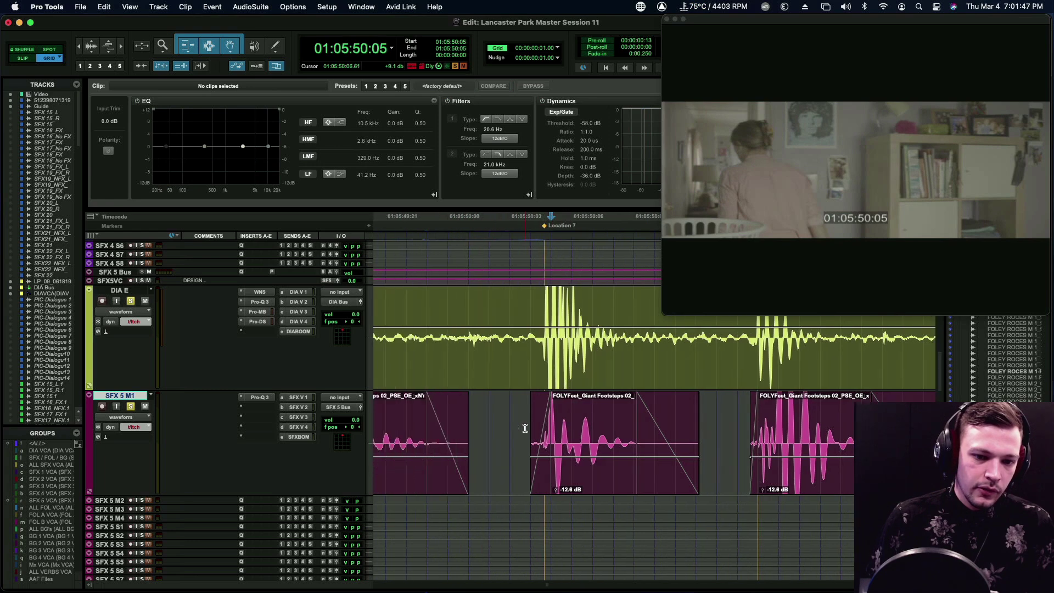
{"action": "left_click_drag", "start_coordinate": [467, 468], "coordinate": [437, 470]}
{"action": "left_click", "coordinate": [441, 411]}
{"action": "key", "text": "a"}
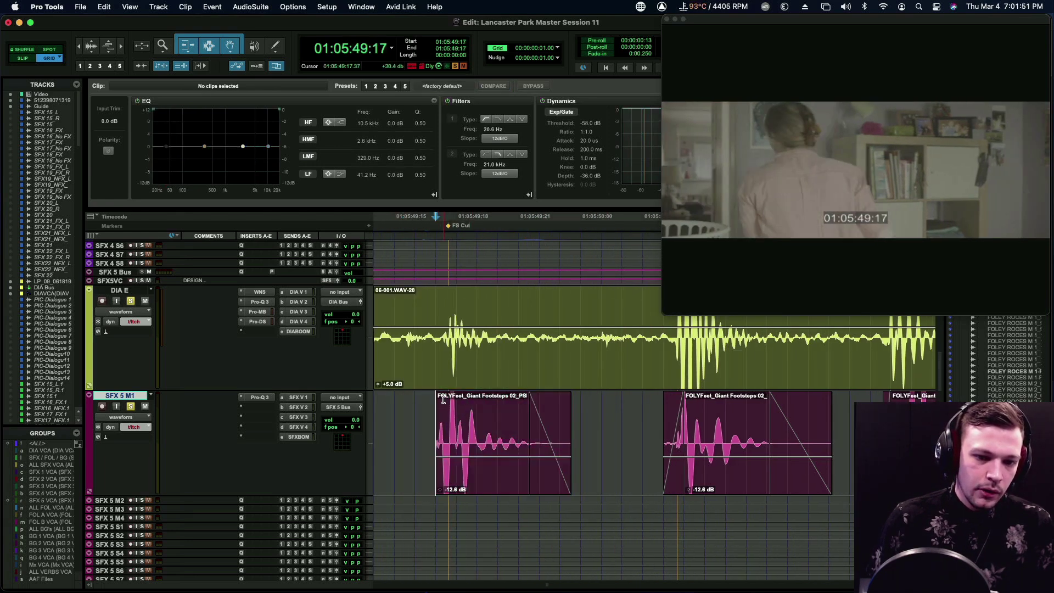
{"action": "scroll", "coordinate": [443, 417], "scroll_direction": "right", "scroll_amount": 10}
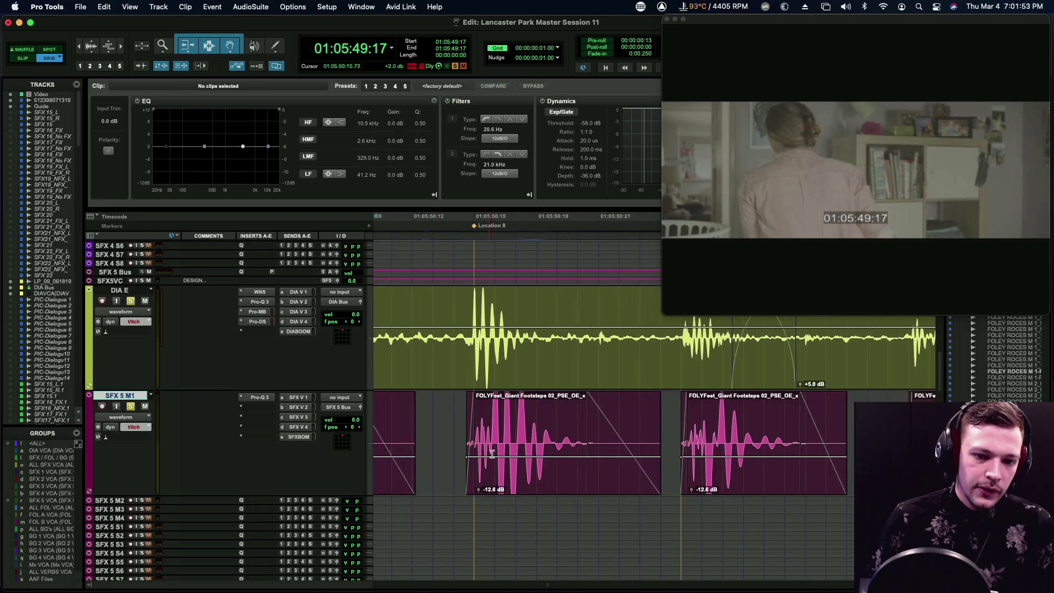
Nudge the next Giant Footsteps clip about a frame earlier, parking at 01:05:51:01.
{"action": "left_click", "coordinate": [487, 477]}
{"action": "left_click", "coordinate": [468, 404]}
{"action": "scroll", "coordinate": [519, 437], "scroll_direction": "right", "scroll_amount": 5}
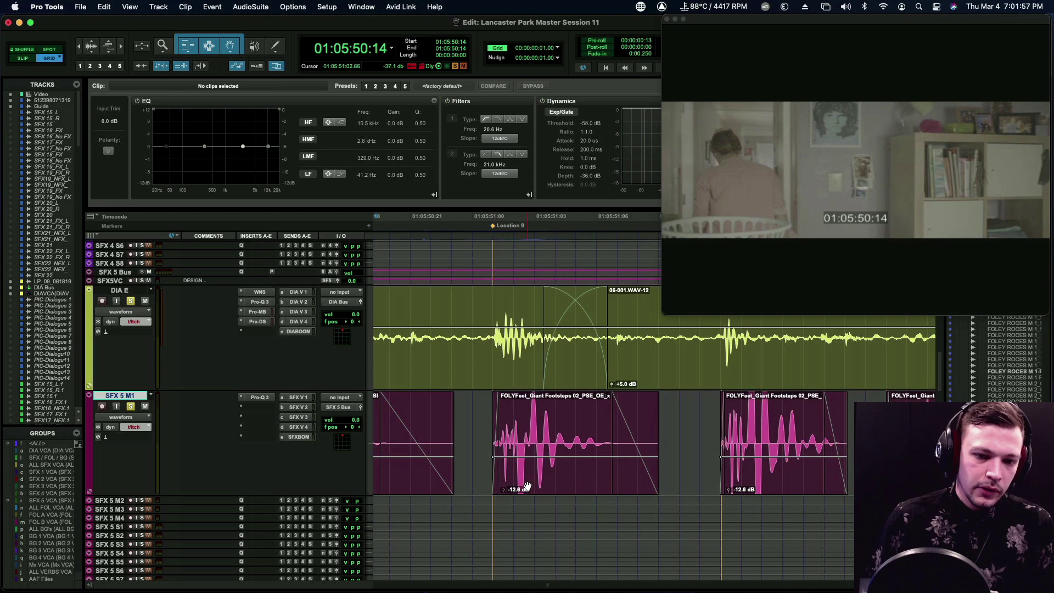
{"action": "left_click_drag", "start_coordinate": [526, 486], "coordinate": [507, 487]}
{"action": "left_click", "coordinate": [487, 404]}
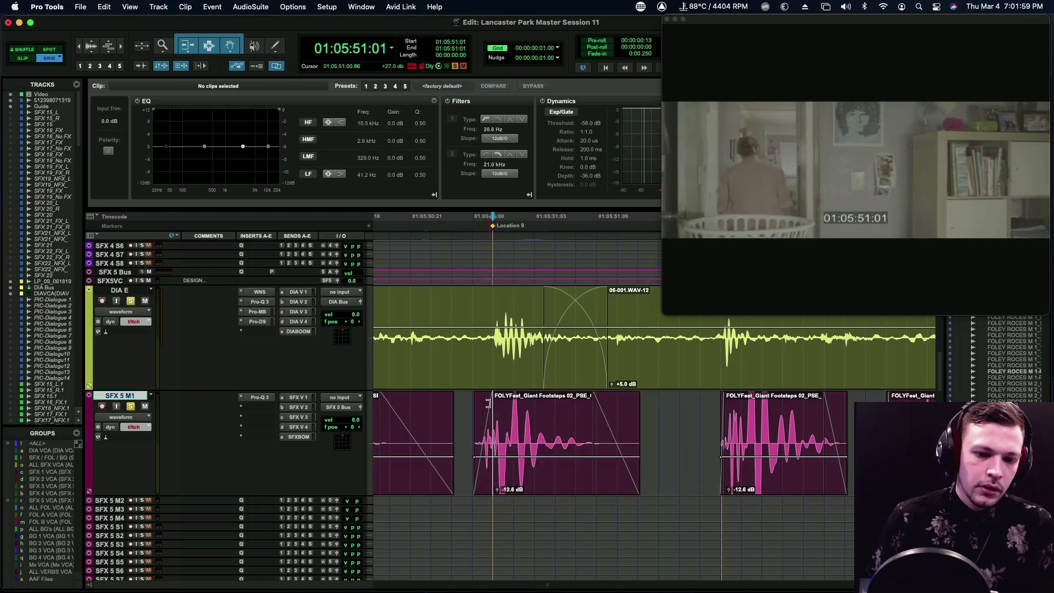
Slide the following Giant Footsteps clip earlier onto its DIA E transient.
{"action": "scroll", "coordinate": [519, 434], "scroll_direction": "right", "scroll_amount": 6}
{"action": "left_click", "coordinate": [542, 476]}
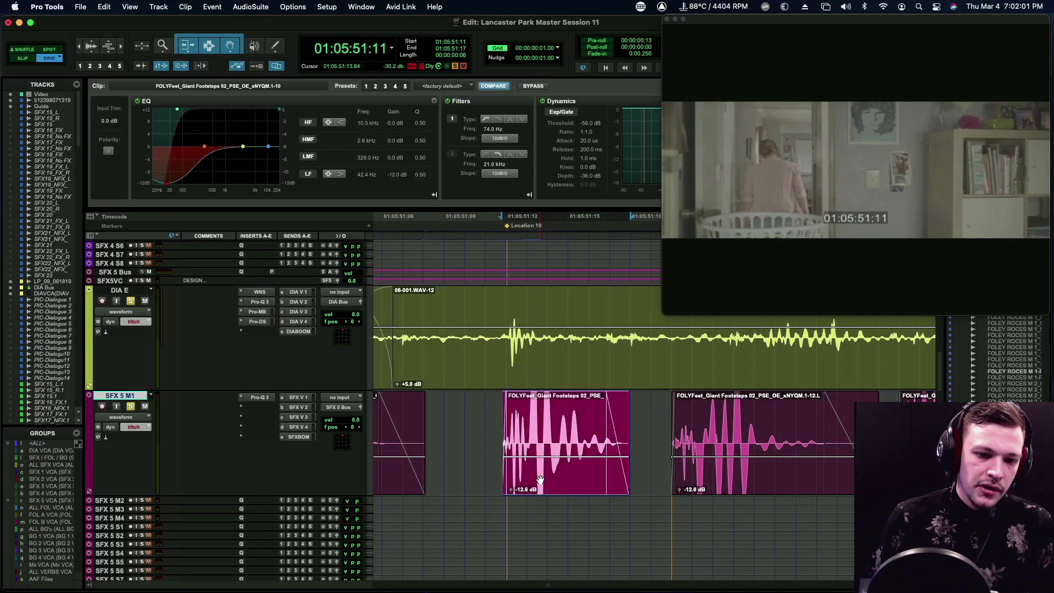
{"action": "left_click_drag", "start_coordinate": [539, 480], "coordinate": [520, 479]}
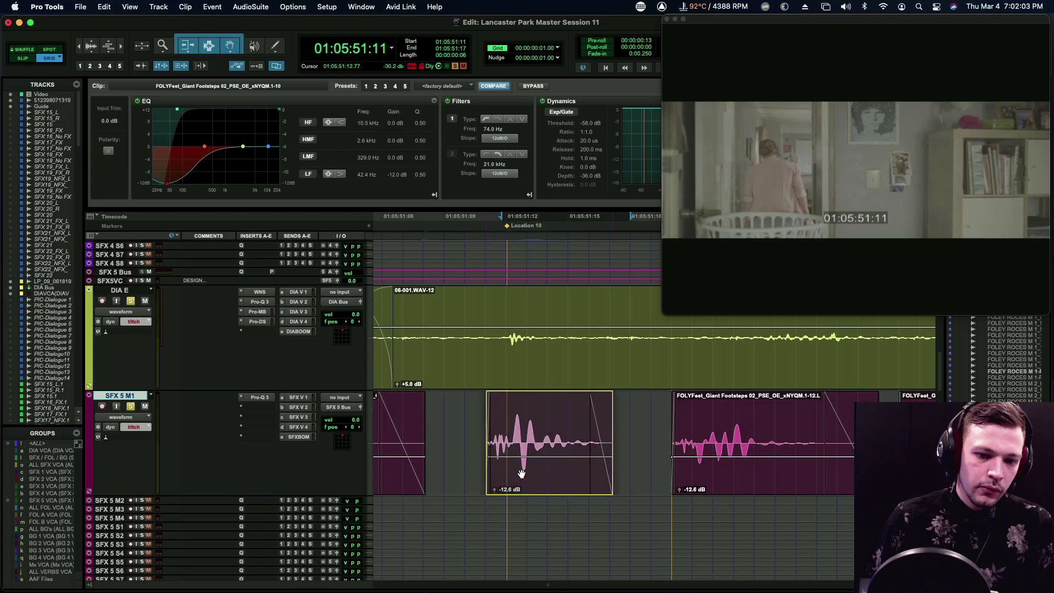
{"action": "left_click", "coordinate": [493, 412]}
{"action": "scroll", "coordinate": [505, 428], "scroll_direction": "right", "scroll_amount": 8}
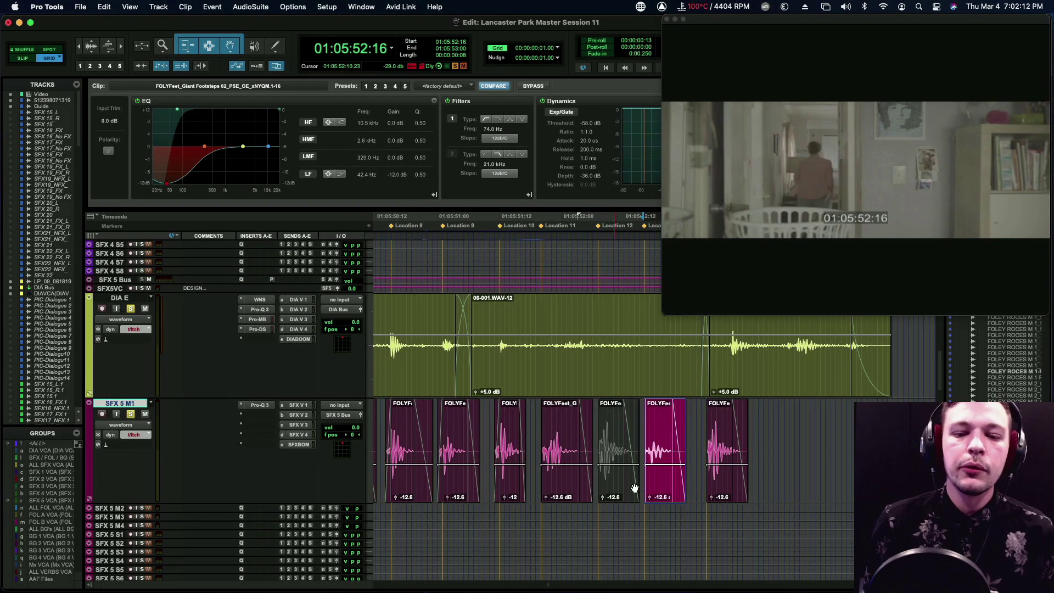
Mute the selected and last footstep clips, then play back from 01:05:49:08.
{"action": "key", "text": "super+m"}
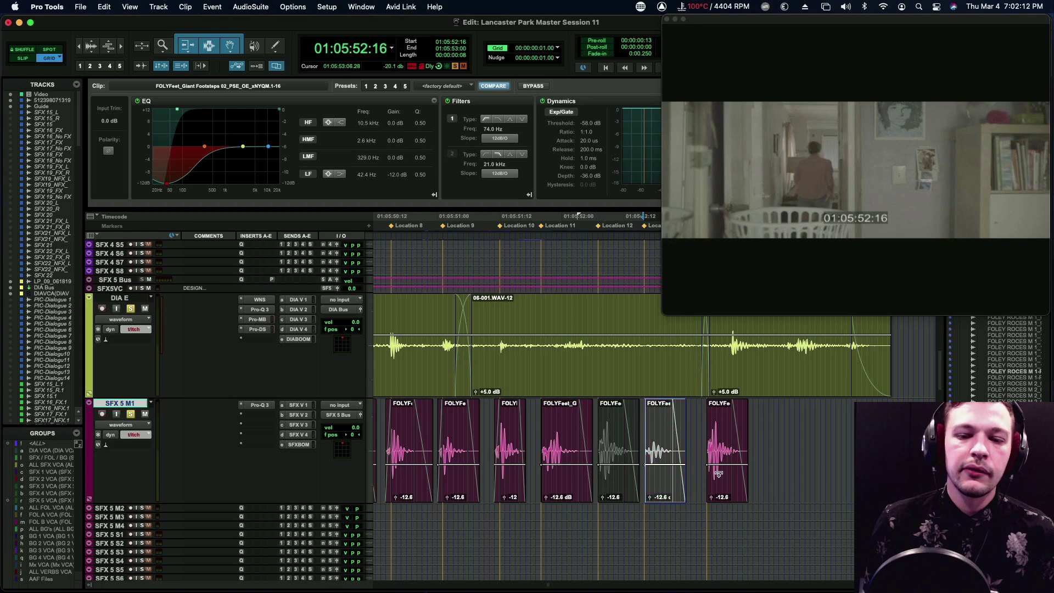
{"action": "scroll", "coordinate": [827, 484], "scroll_direction": "left", "scroll_amount": 3}
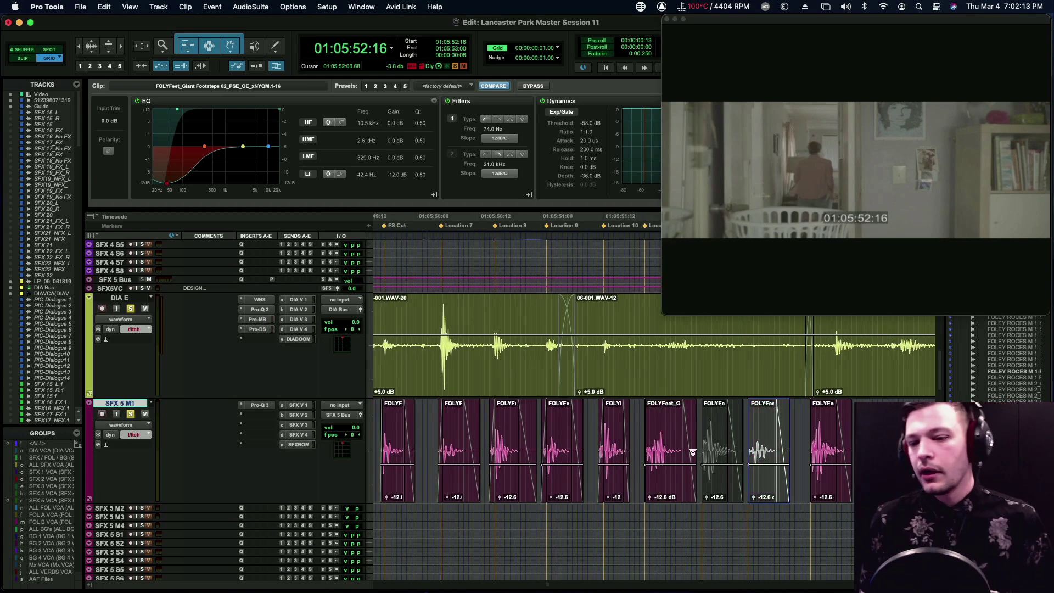
{"action": "left_click", "coordinate": [826, 484]}
{"action": "key", "text": "super+m"}
{"action": "key", "text": "super+bracketleft"}
{"action": "left_click", "coordinate": [493, 422]}
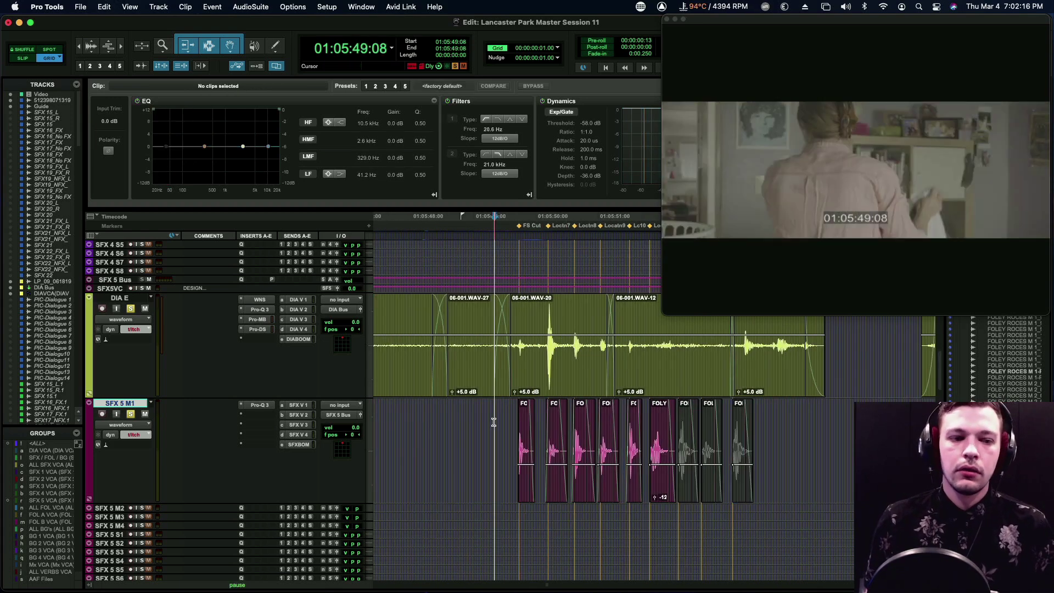
{"action": "key", "text": "space"}
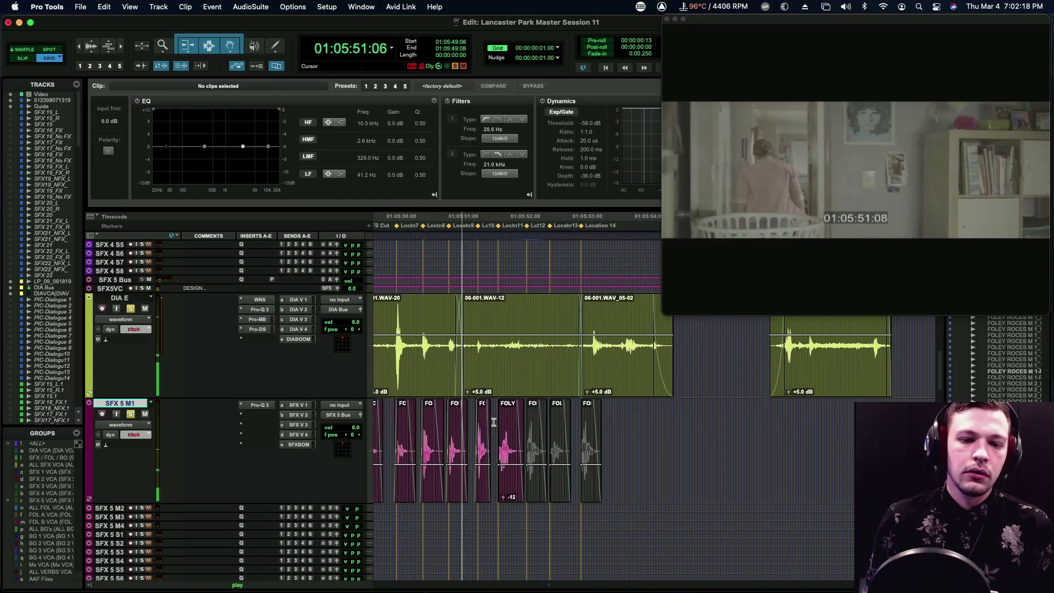
{"action": "key", "text": "space"}
Inspect a footstep clip, replay from 01:05:50:02, and return to 01:05:49:08.
{"action": "left_click", "coordinate": [536, 487]}
{"action": "left_click", "coordinate": [536, 488]}
{"action": "left_click", "coordinate": [389, 414]}
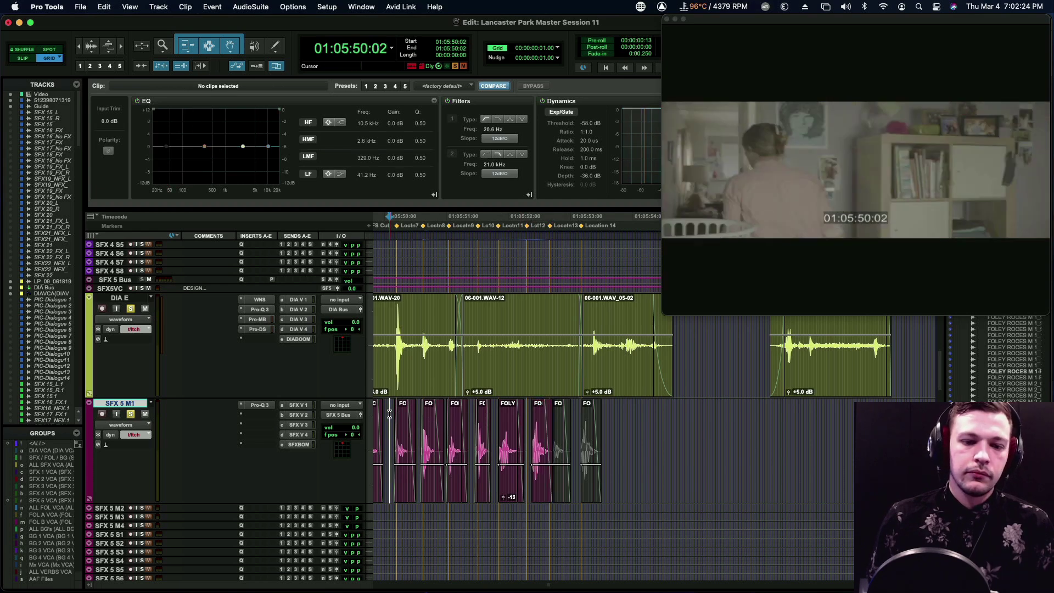
{"action": "key", "text": "space"}
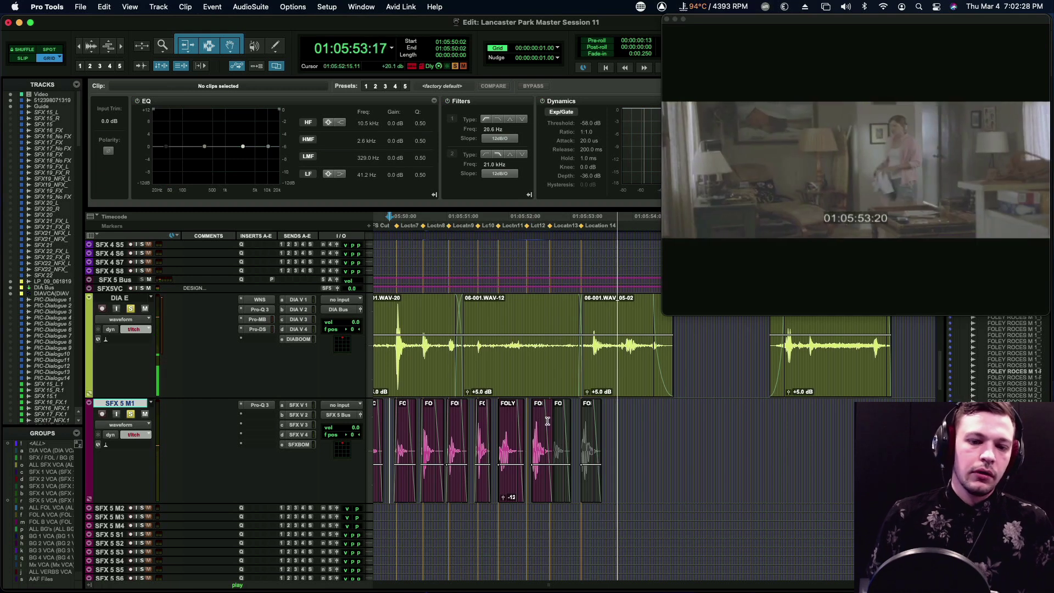
{"action": "key", "text": "space"}
{"action": "key", "text": "r"}
{"action": "left_click", "coordinate": [498, 434]}
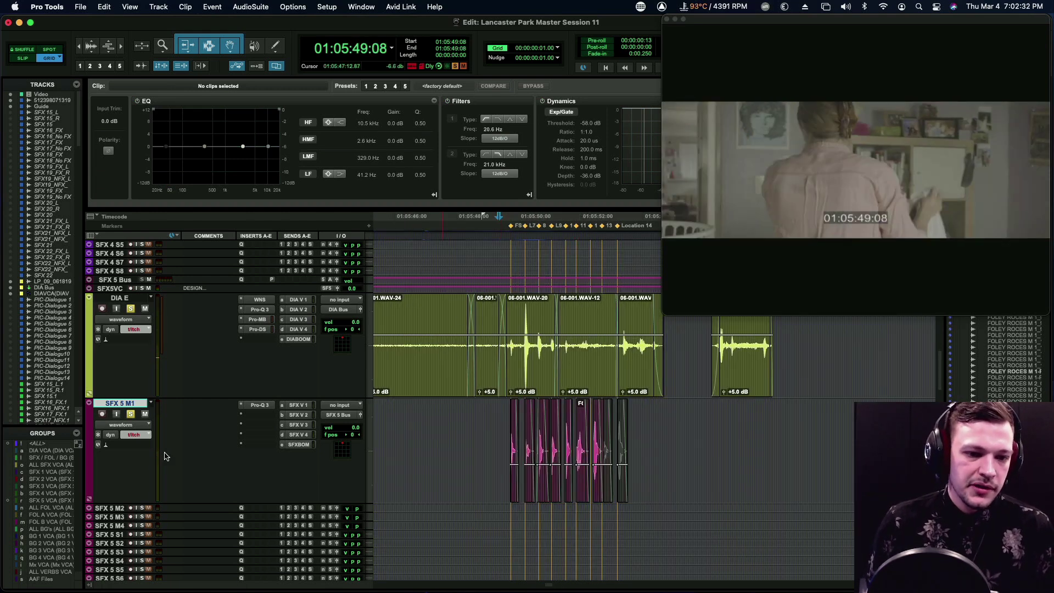
Raise SFX 5 M1's SFX V 2 send to about -18.5 during playback.
{"action": "left_click", "coordinate": [299, 416]}
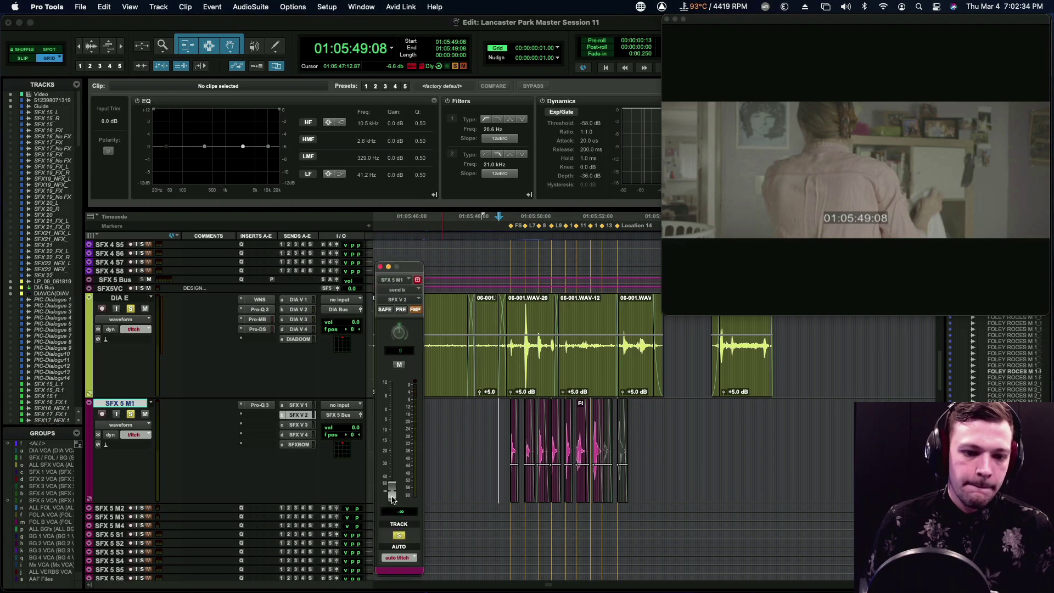
{"action": "key", "text": "space"}
{"action": "left_click_drag", "start_coordinate": [392, 498], "coordinate": [394, 446]}
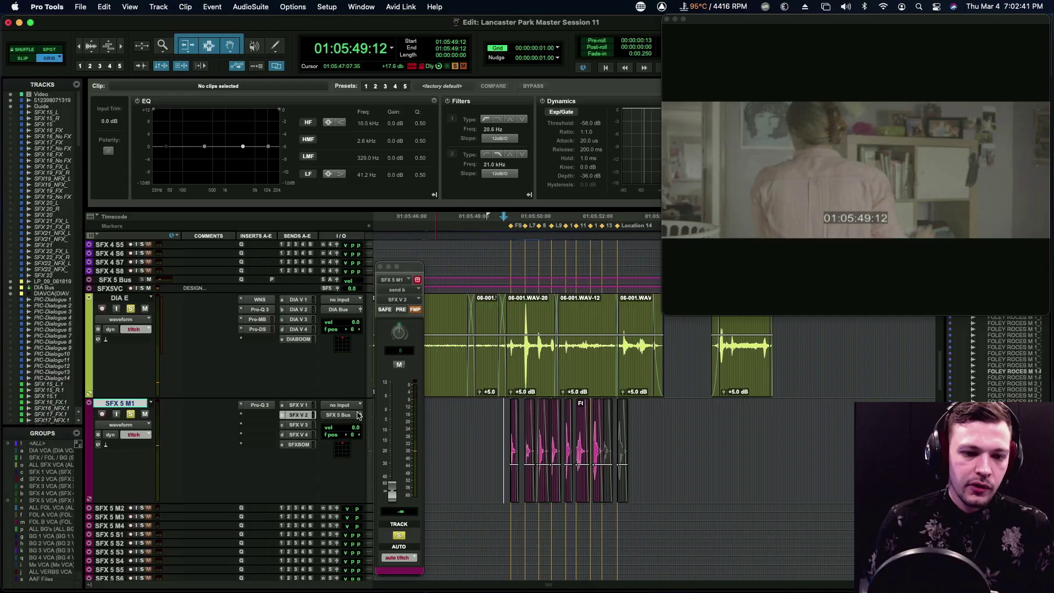
Lower the SFX 5 M1 output volume slightly while playing back.
{"action": "left_click", "coordinate": [346, 414]}
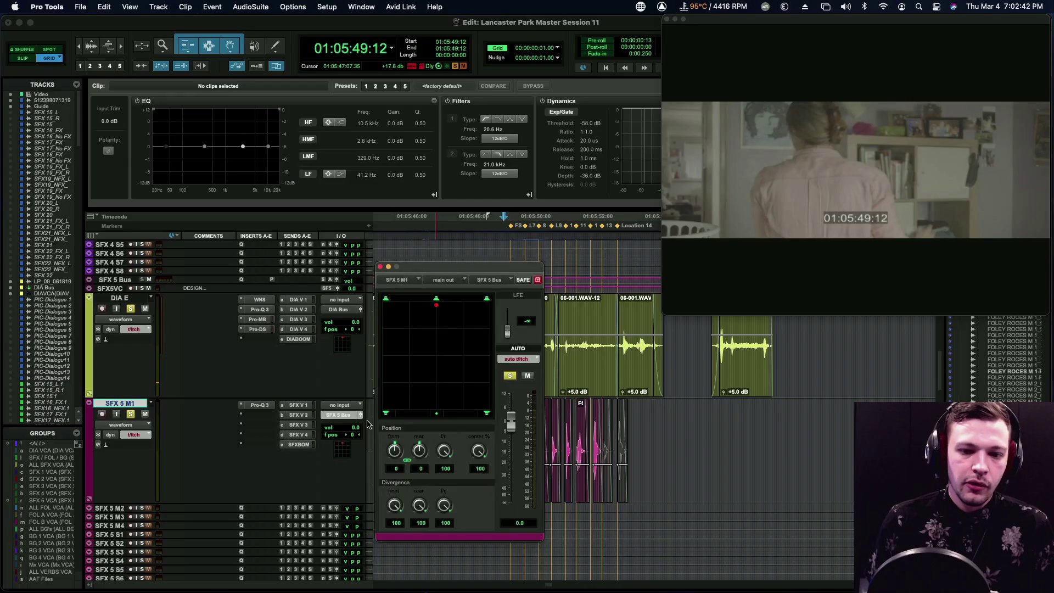
{"action": "key", "text": "space"}
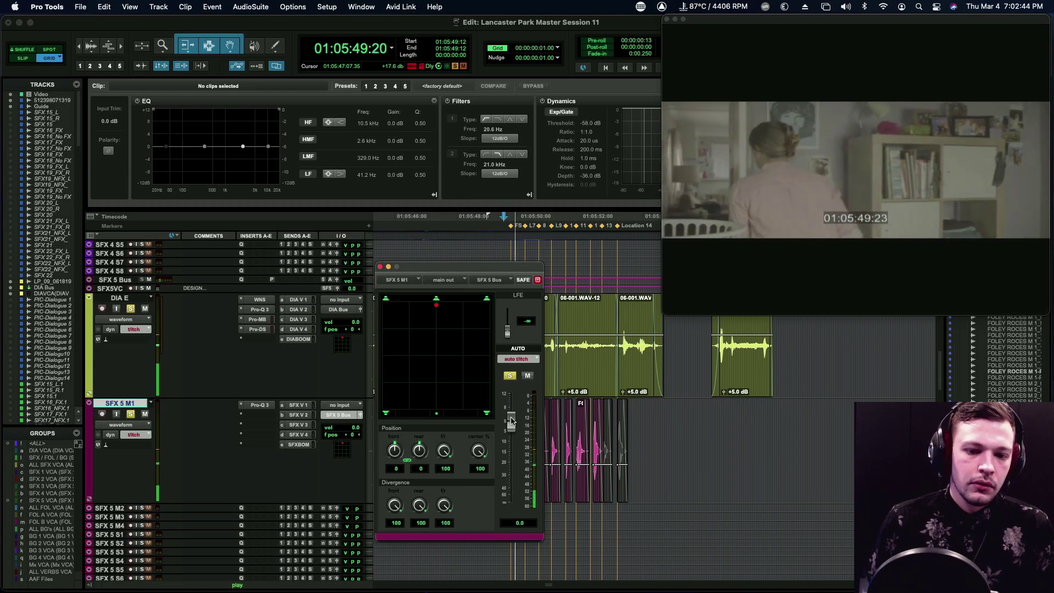
{"action": "left_click_drag", "start_coordinate": [514, 421], "coordinate": [513, 446]}
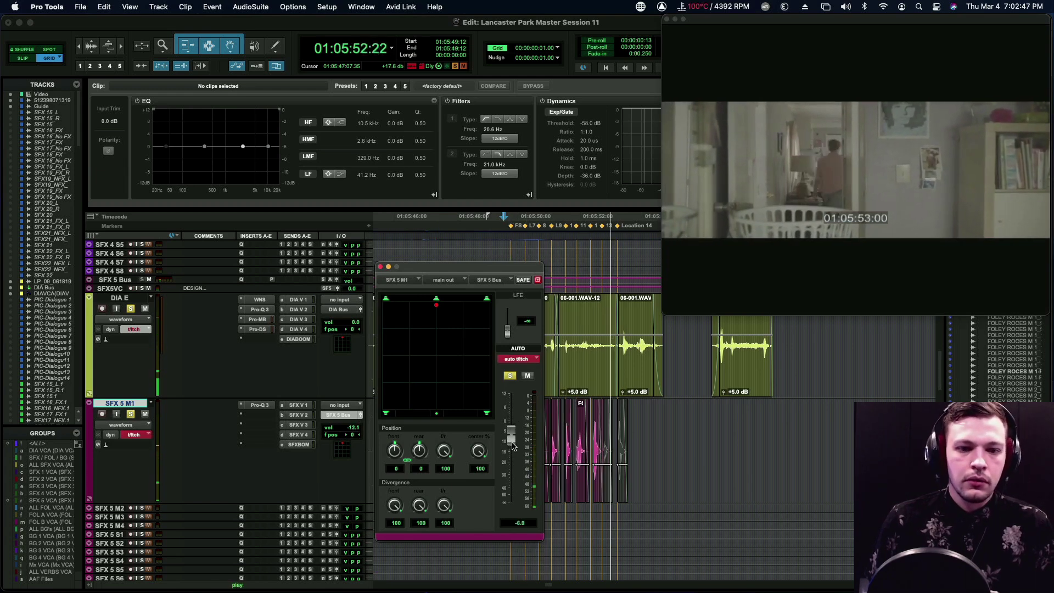
{"action": "key", "text": "space"}
{"action": "left_click", "coordinate": [380, 267]}
Move a late footstep clip later, trim its start earlier, apply low-cut EQ, and shrink the track.
{"action": "left_click", "coordinate": [604, 482]}
{"action": "key", "text": "t"}
{"action": "key", "text": "t"}
{"action": "key", "text": "t"}
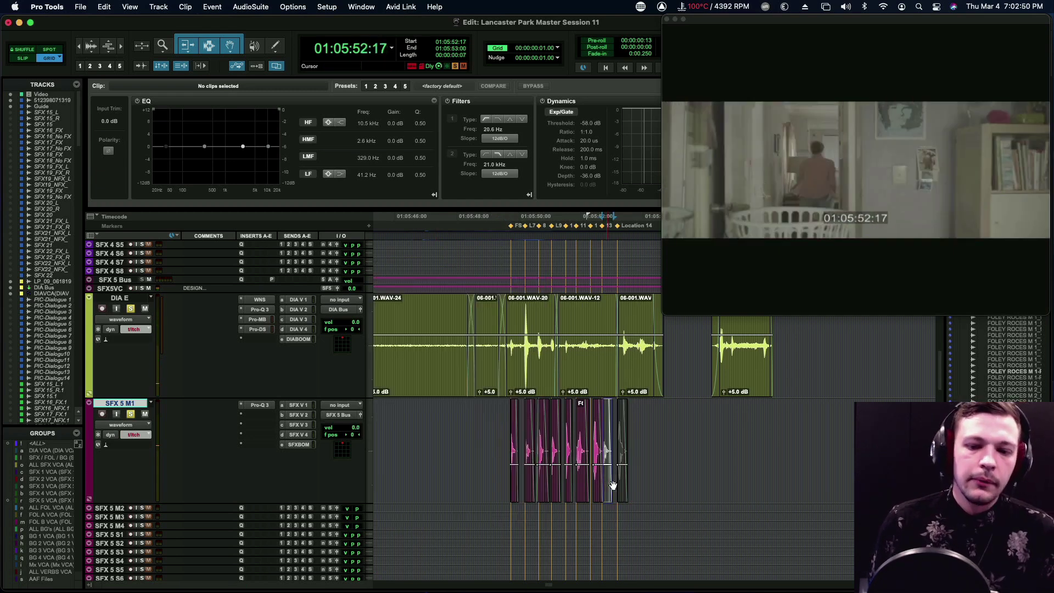
{"action": "left_click_drag", "start_coordinate": [586, 488], "coordinate": [660, 488]}
{"action": "left_click_drag", "start_coordinate": [607, 426], "coordinate": [581, 426]}
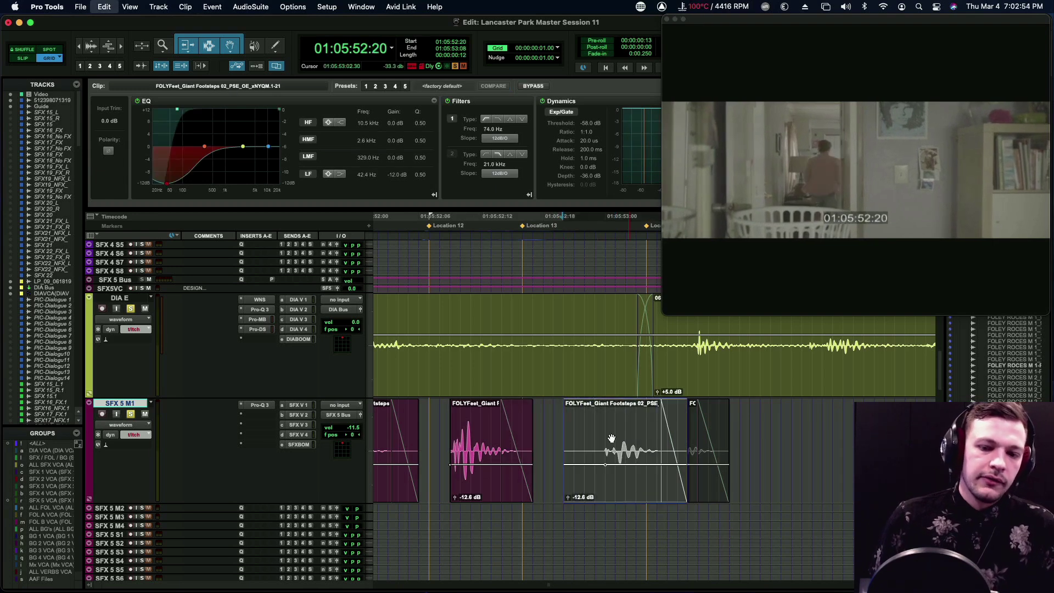
{"action": "key", "text": "r"}
{"action": "key", "text": "r"}
{"action": "key", "text": "r"}
{"action": "key", "text": "r"}
{"action": "key", "text": "r"}
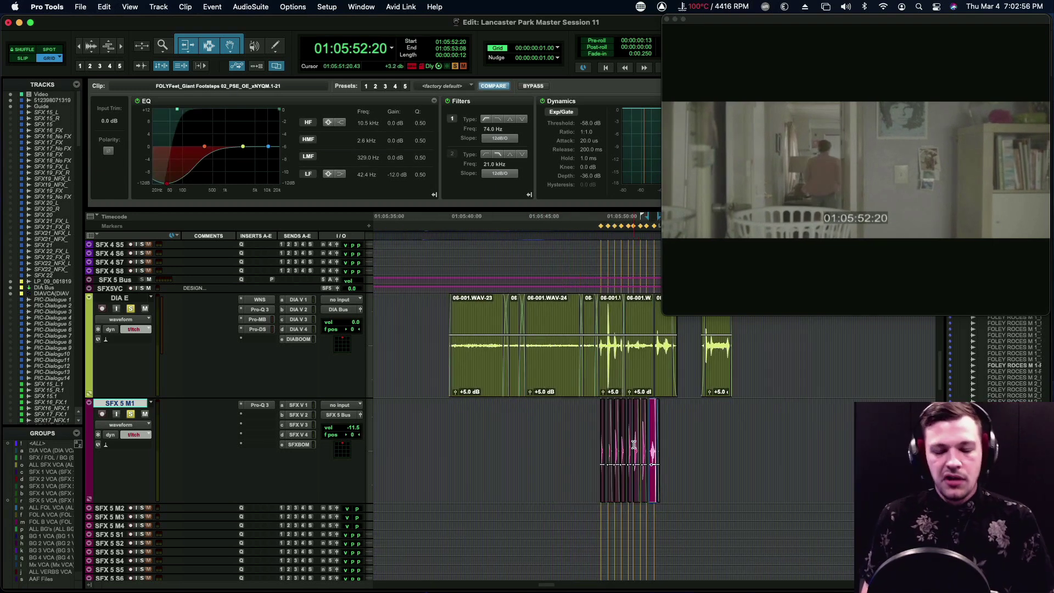
{"action": "left_click", "coordinate": [559, 428]}
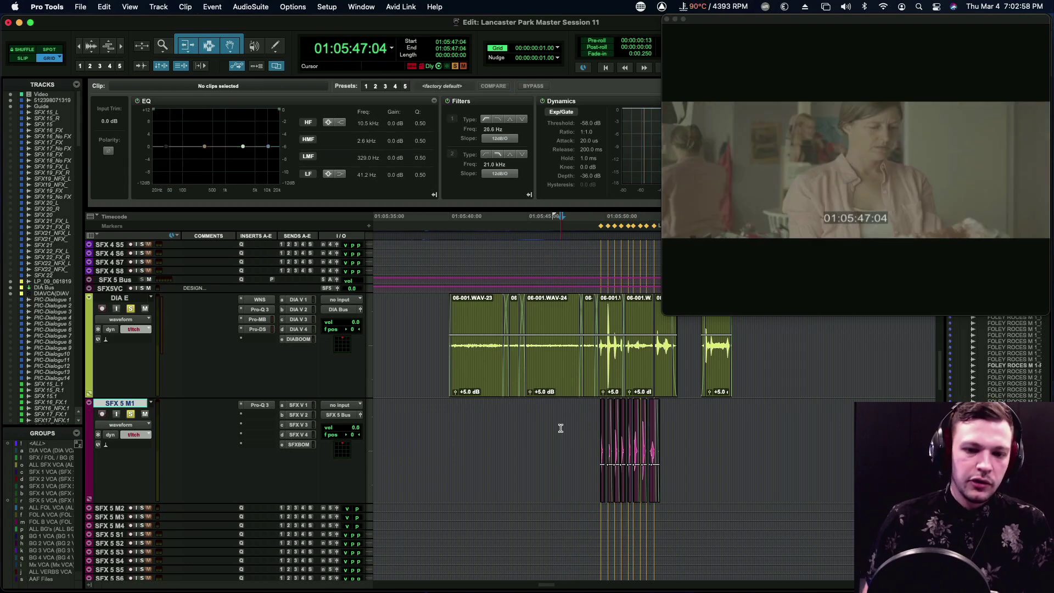
{"action": "key", "text": "ctrl+Down"}
{"action": "key", "text": "ctrl+Down"}
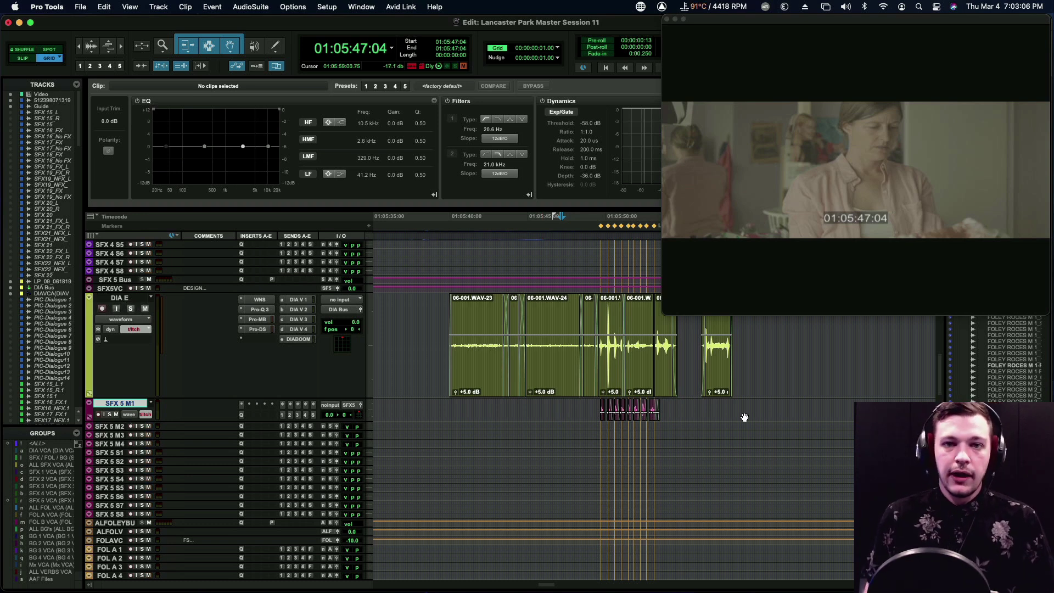
Move DIA E between DIA D and DIA F and collapse its height.
{"action": "scroll", "coordinate": [744, 417], "scroll_direction": "up", "scroll_amount": 5}
{"action": "left_click_drag", "start_coordinate": [120, 329], "coordinate": [139, 344]}
{"action": "left_click_drag", "start_coordinate": [420, 376], "coordinate": [422, 373]}
{"action": "left_click", "coordinate": [560, 356]}
{"action": "key", "text": "ctrl+Up"}
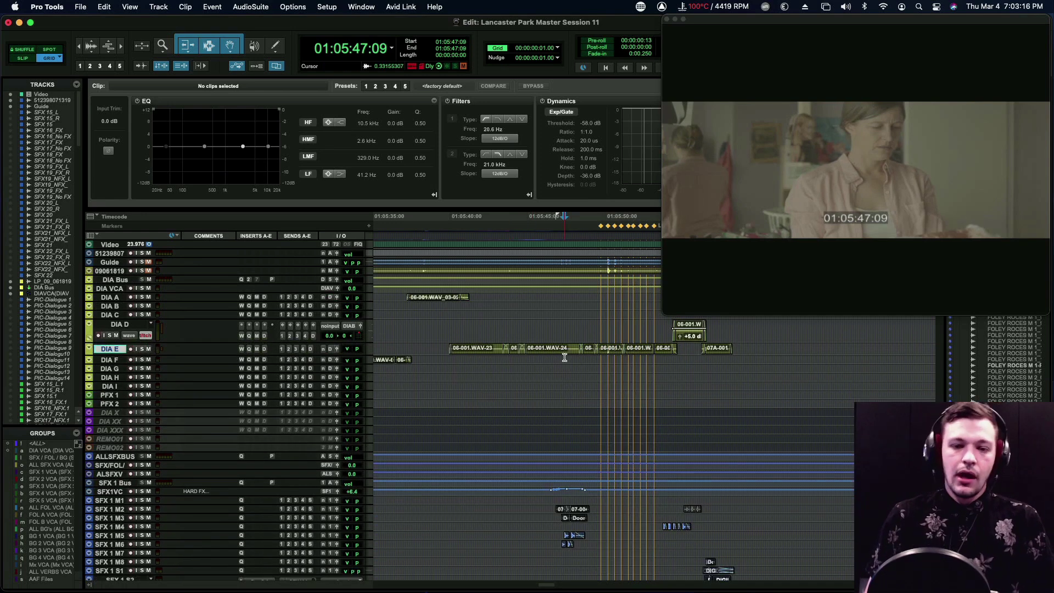
Jump to the car door shut moment at 01:14:24:16 and zoom in there.
{"action": "scroll", "coordinate": [417, 347], "scroll_direction": "right", "scroll_amount": 10}
{"action": "scroll", "coordinate": [477, 345], "scroll_direction": "right", "scroll_amount": 15}
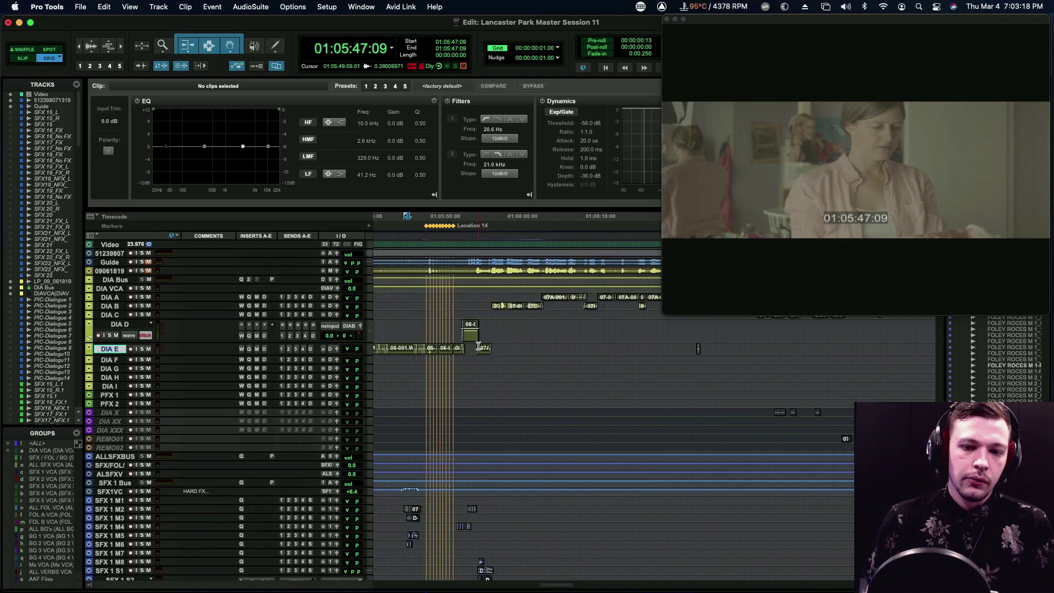
{"action": "scroll", "coordinate": [487, 346], "scroll_direction": "right", "scroll_amount": 15}
{"action": "key", "text": "super+bracketleft"}
{"action": "key", "text": "super+bracketleft"}
{"action": "scroll", "coordinate": [487, 346], "scroll_direction": "right", "scroll_amount": 5}
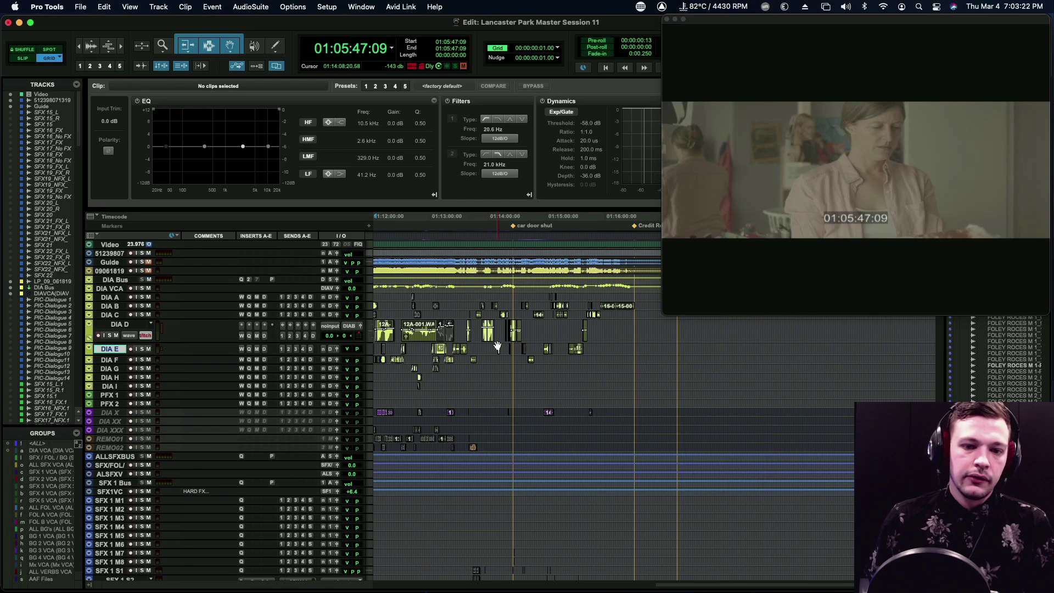
{"action": "left_click", "coordinate": [512, 348]}
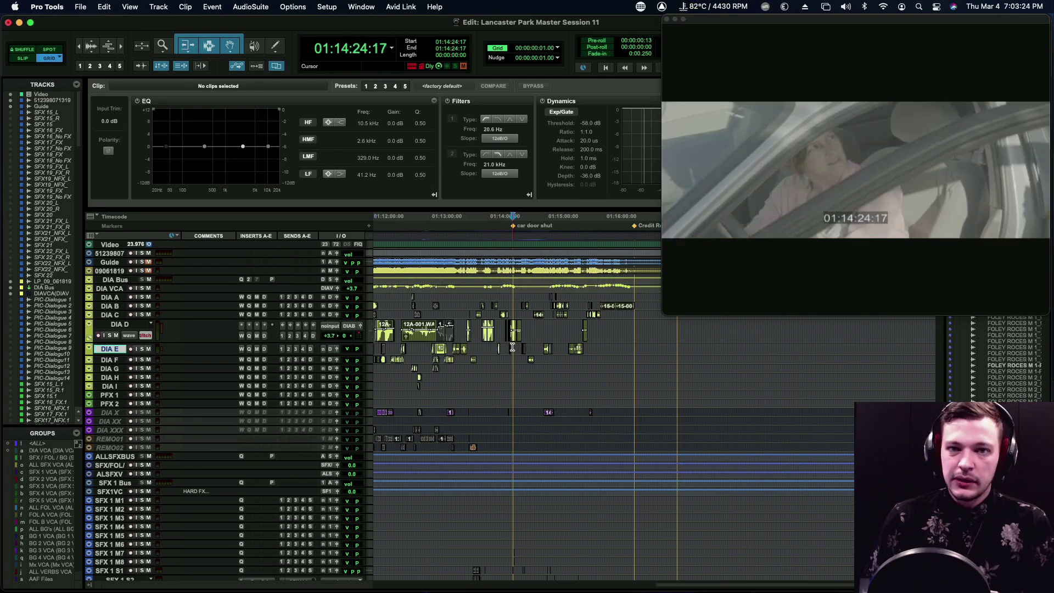
{"action": "key", "text": "super+bracketright"}
{"action": "key", "text": "super+bracketright"}
{"action": "key", "text": "super+bracketright"}
{"action": "key", "text": "super+bracketright"}
{"action": "key", "text": "super+bracketright"}
{"action": "key", "text": "super+bracketright"}
{"action": "key", "text": "super+bracketright"}
{"action": "scroll", "coordinate": [572, 341], "scroll_direction": "right", "scroll_amount": 1}
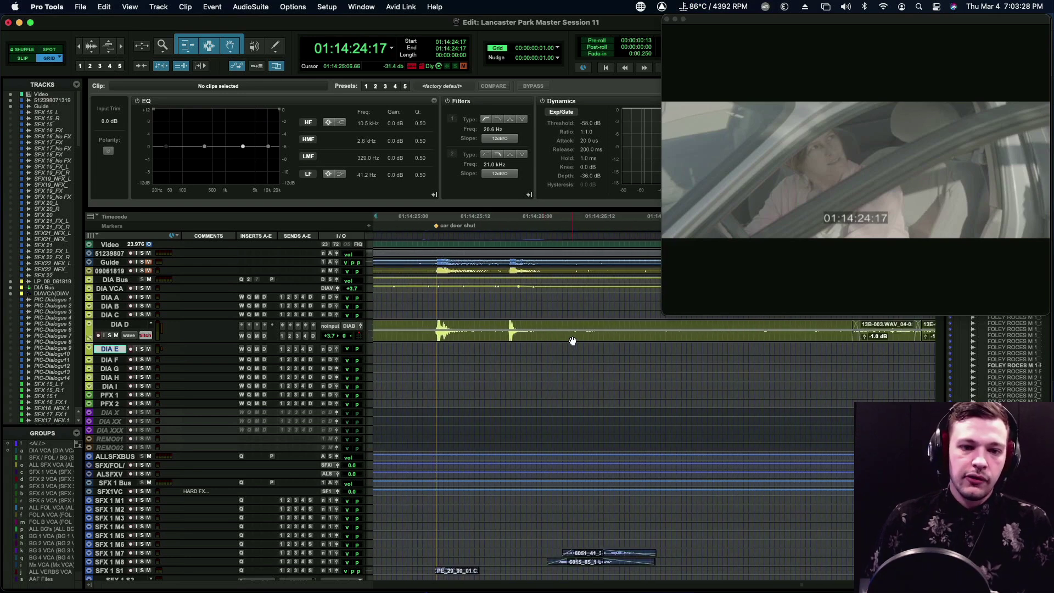
{"action": "scroll", "coordinate": [572, 341], "scroll_direction": "left", "scroll_amount": 4}
Play from 01:14:24:16 on DIA D and step frame by frame around 01:14:25.
{"action": "key", "text": "super+bracketleft"}
{"action": "left_click", "coordinate": [569, 324]}
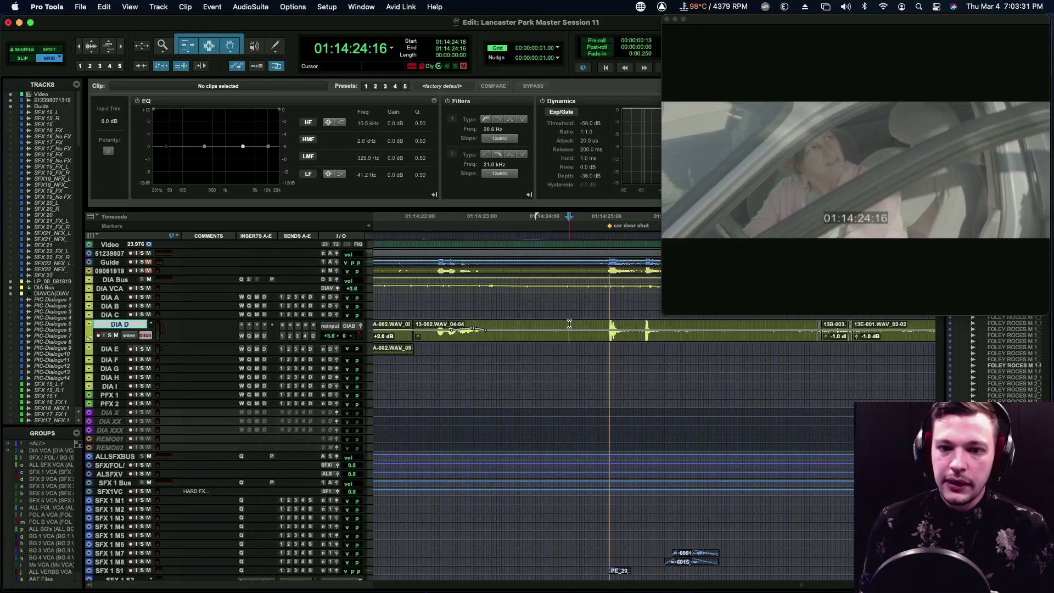
{"action": "key", "text": "space"}
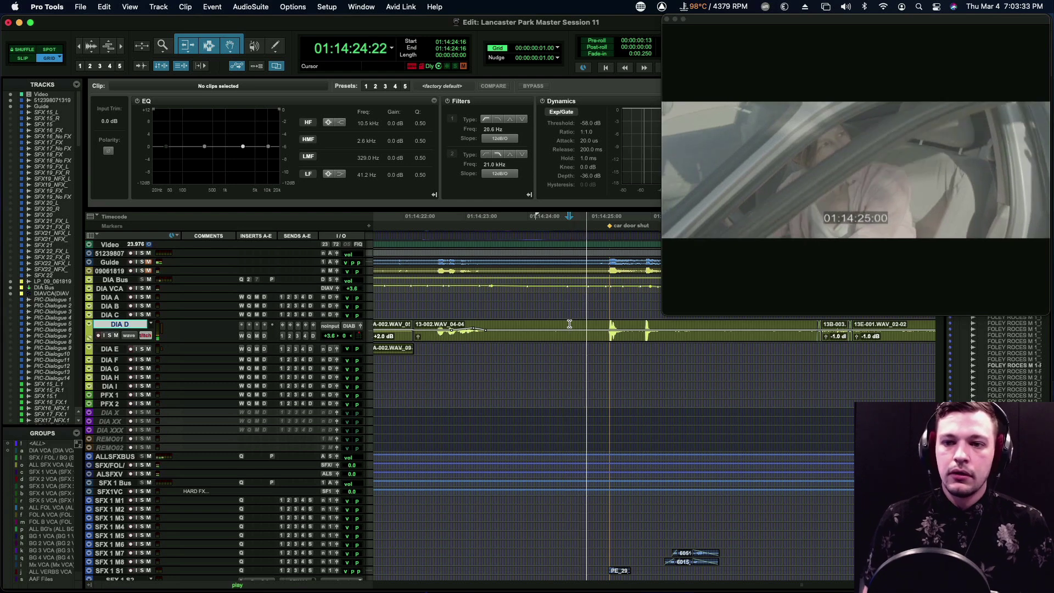
{"action": "key", "text": "space"}
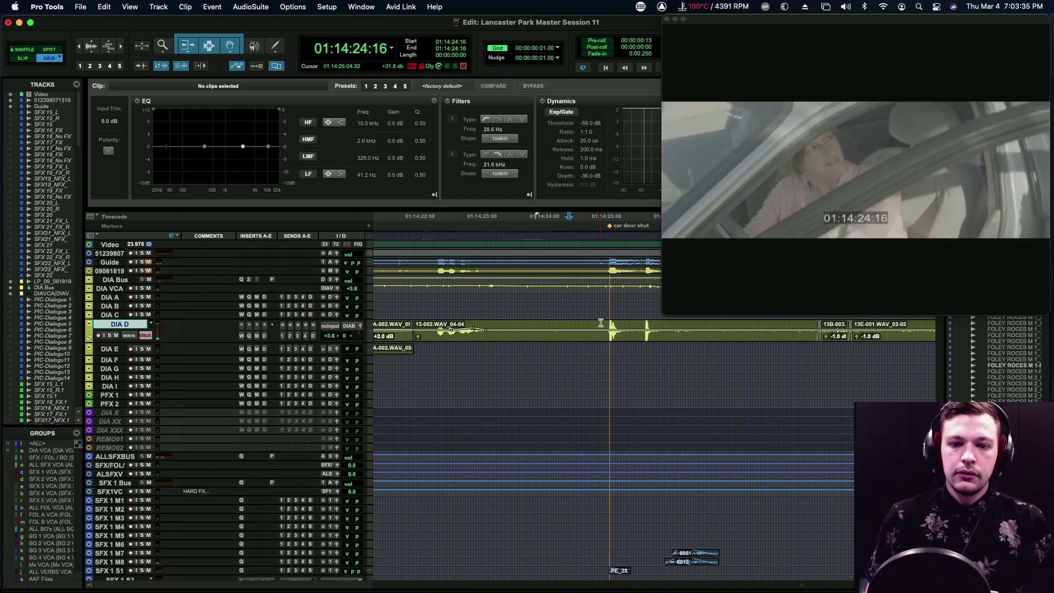
{"action": "key", "text": "super+bracketright"}
{"action": "key", "text": "super+bracketright"}
{"action": "key", "text": "super+bracketright"}
{"action": "left_click", "coordinate": [509, 325]}
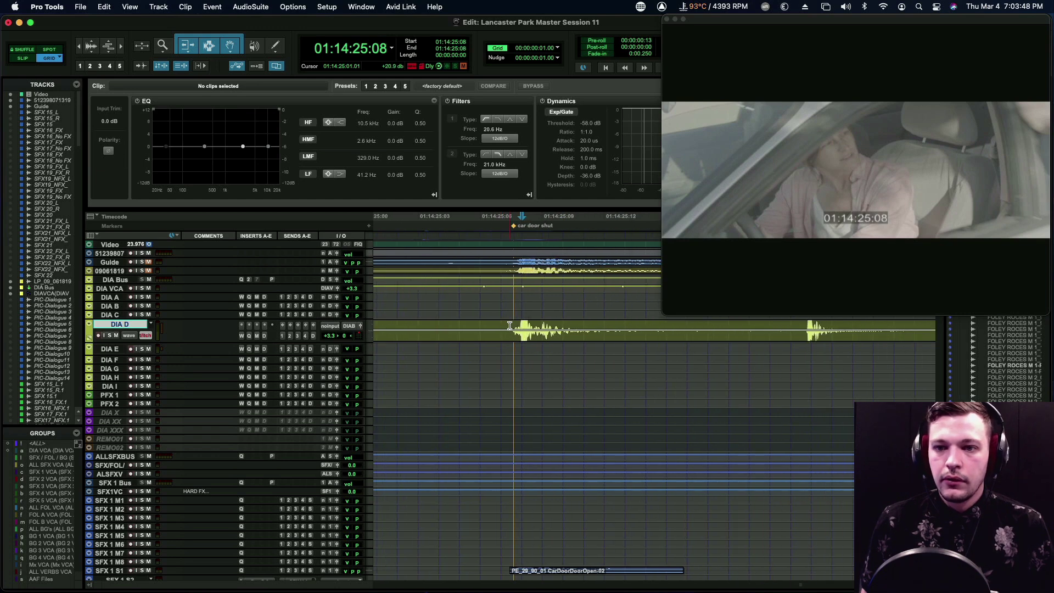
{"action": "key", "text": "minus"}
{"action": "key", "text": "plus"}
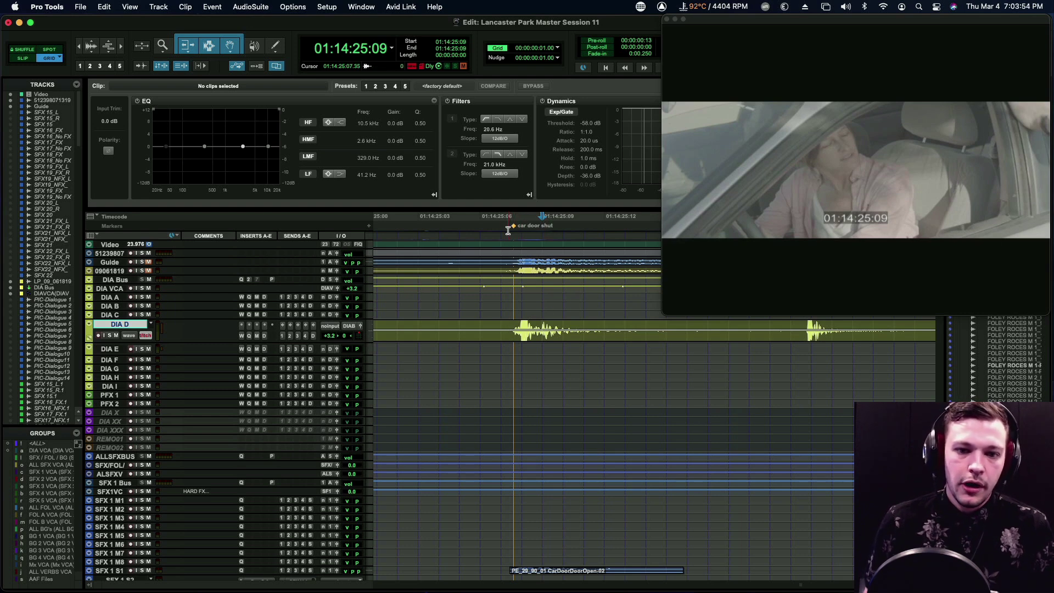
Nudge the 13-002.WAV_04-04 clip one frame later and park at 01:14:25:08.
{"action": "left_click", "coordinate": [545, 339]}
{"action": "key", "text": "plus"}
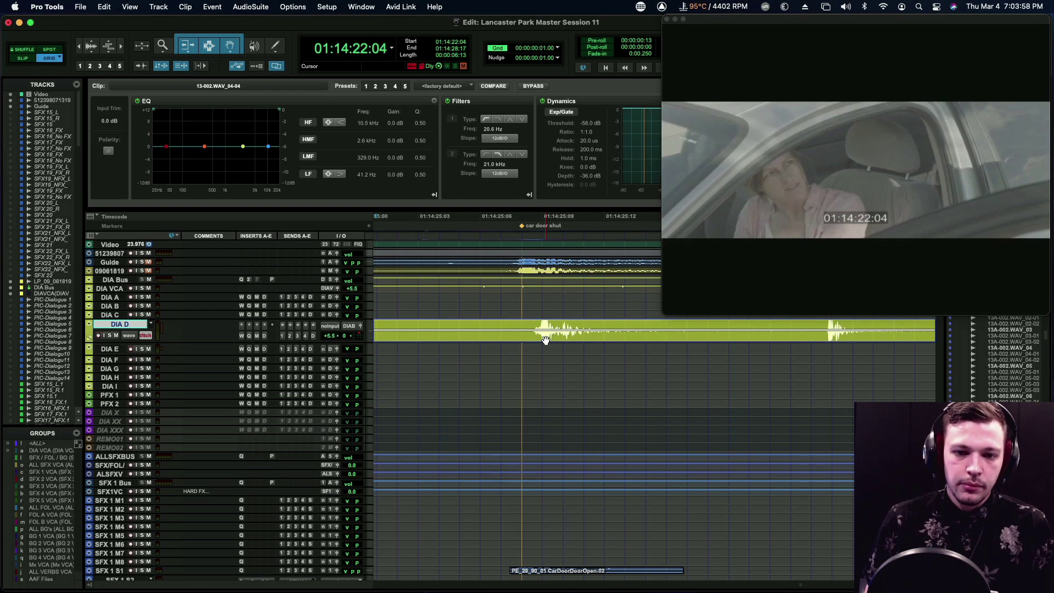
{"action": "key", "text": "r"}
{"action": "left_click", "coordinate": [586, 324]}
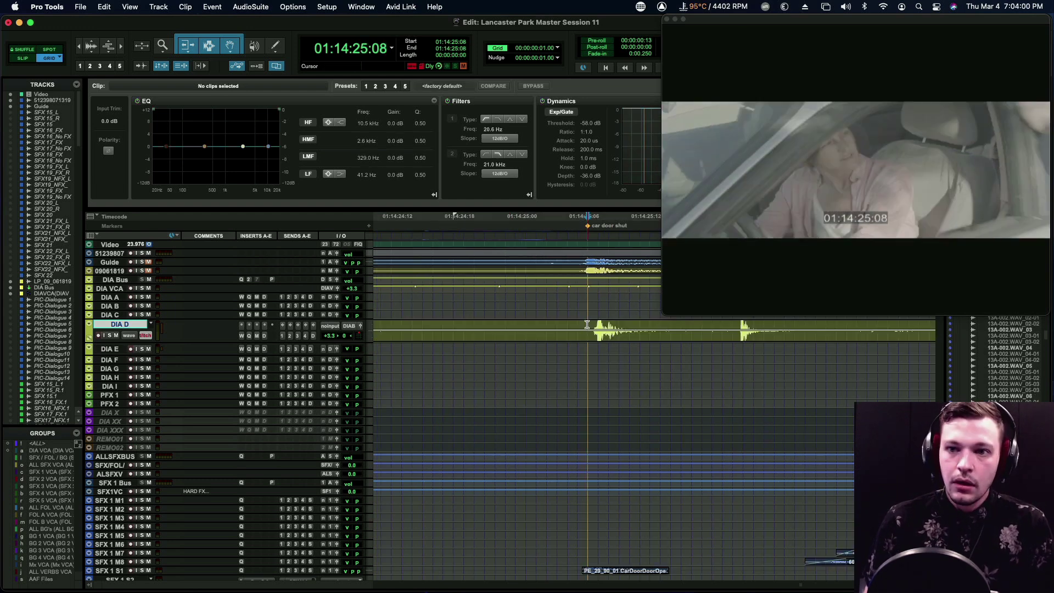
{"action": "key", "text": "plus"}
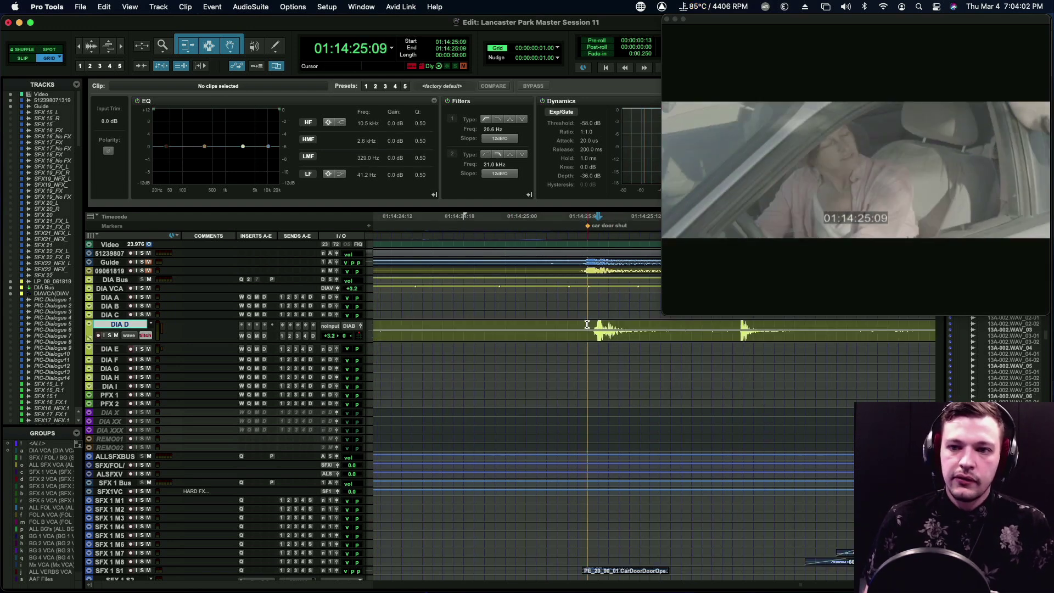
{"action": "key", "text": "minus"}
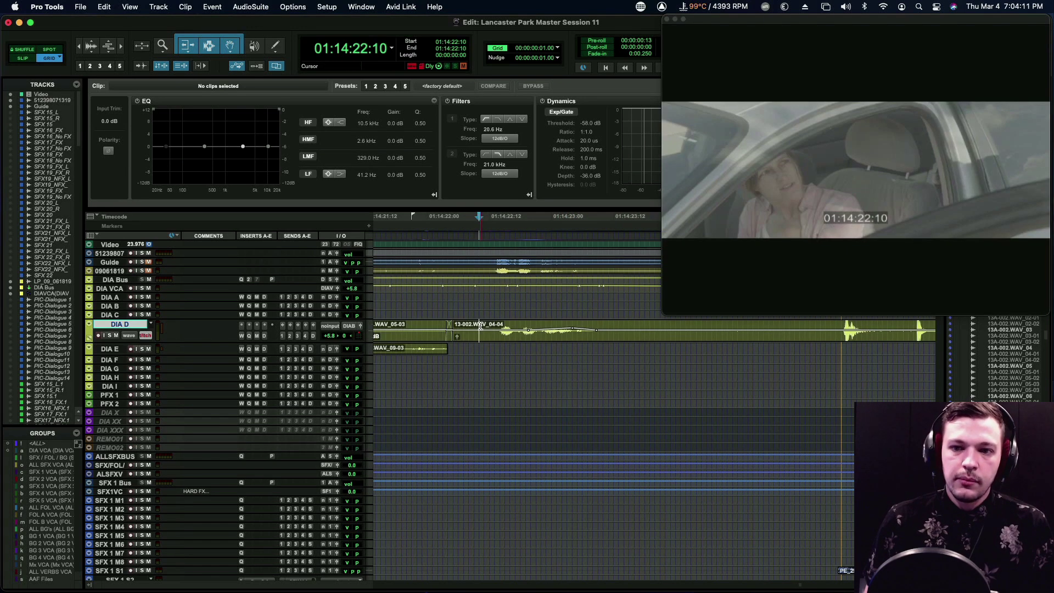
Replay from 01:14:22:09, then locate the car door shut transient at 01:14:25:08.
{"action": "left_click_drag", "start_coordinate": [491, 326], "coordinate": [531, 325]}
{"action": "left_click", "coordinate": [473, 325]}
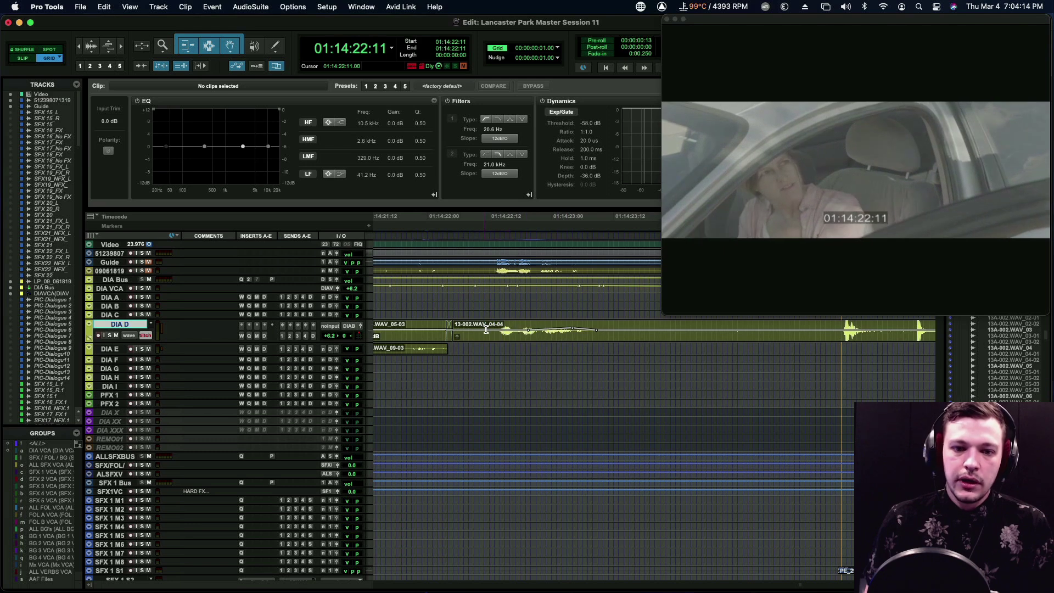
{"action": "key", "text": "space"}
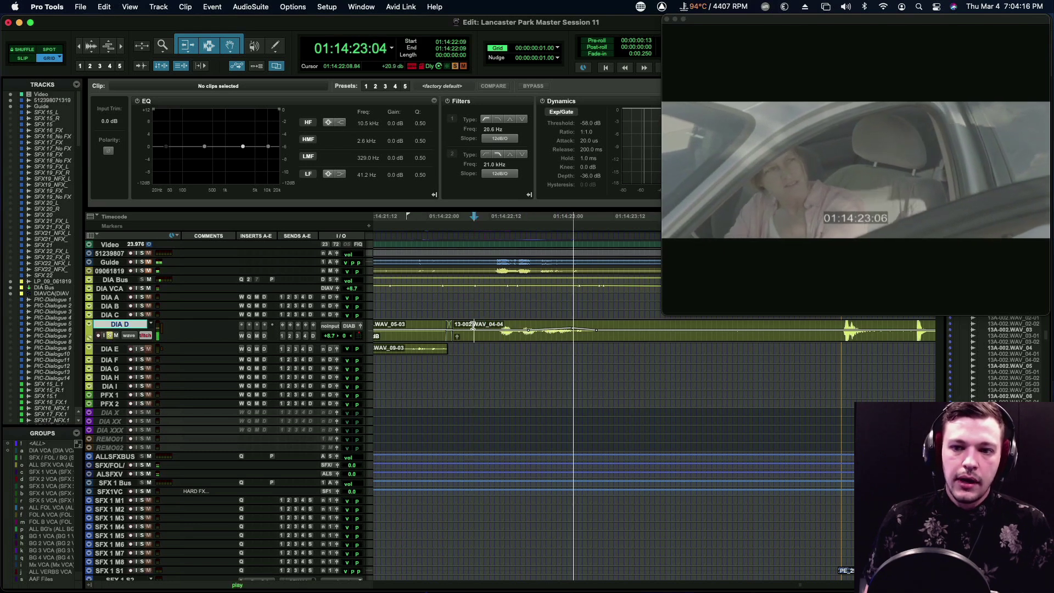
{"action": "key", "text": "space"}
{"action": "scroll", "coordinate": [494, 325], "scroll_direction": "right", "scroll_amount": 8}
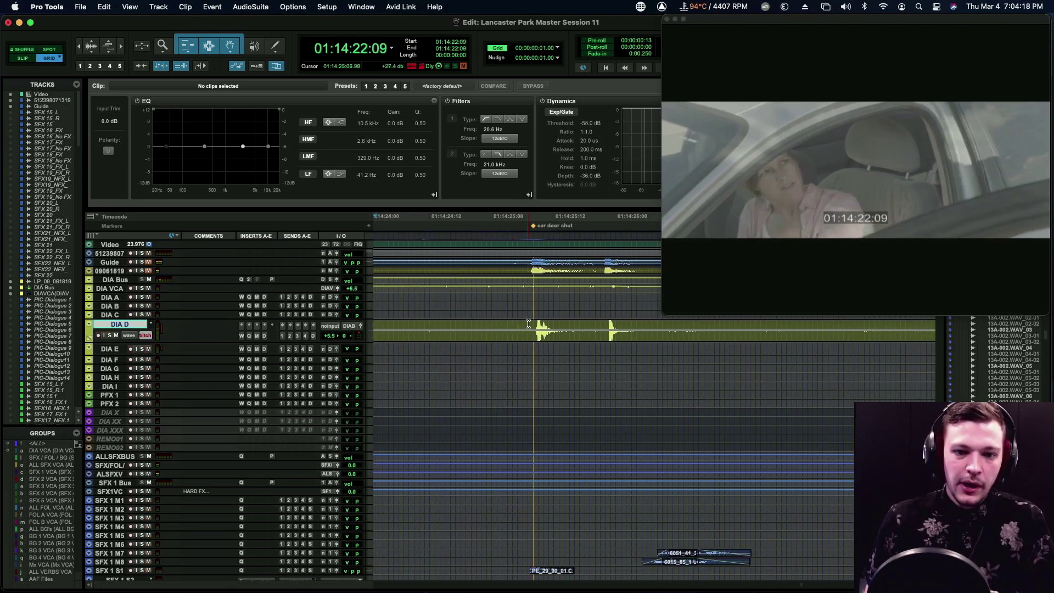
{"action": "left_click", "coordinate": [536, 324]}
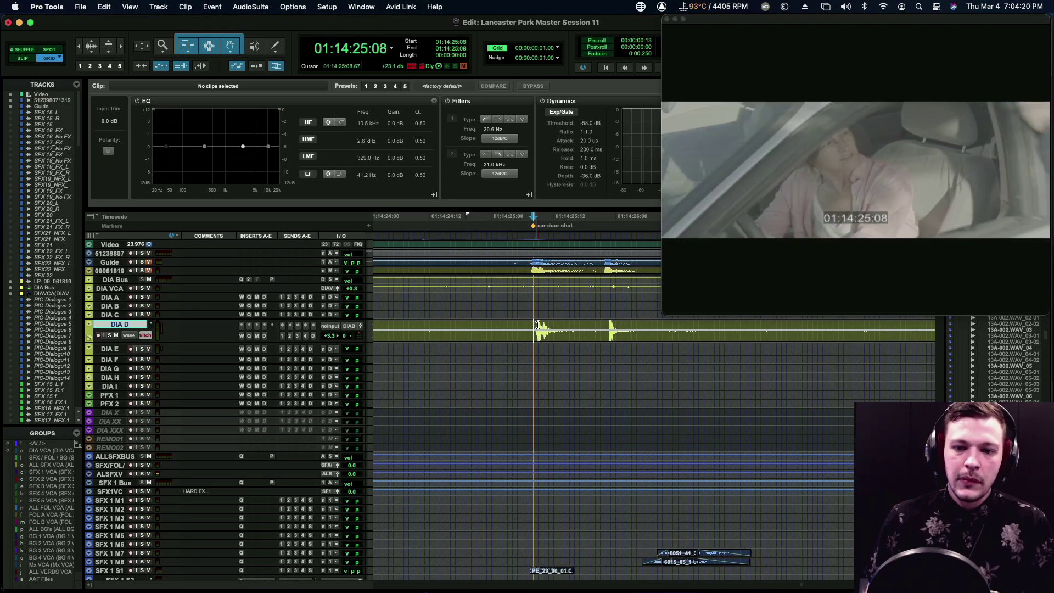
Enlarge SFX 1 S1 and slide the CarDoorDoorOpen-02 clip later onto the car door transient.
{"action": "key", "text": "t"}
{"action": "key", "text": "t"}
{"action": "key", "text": "t"}
{"action": "scroll", "coordinate": [571, 324], "scroll_direction": "down", "scroll_amount": 10}
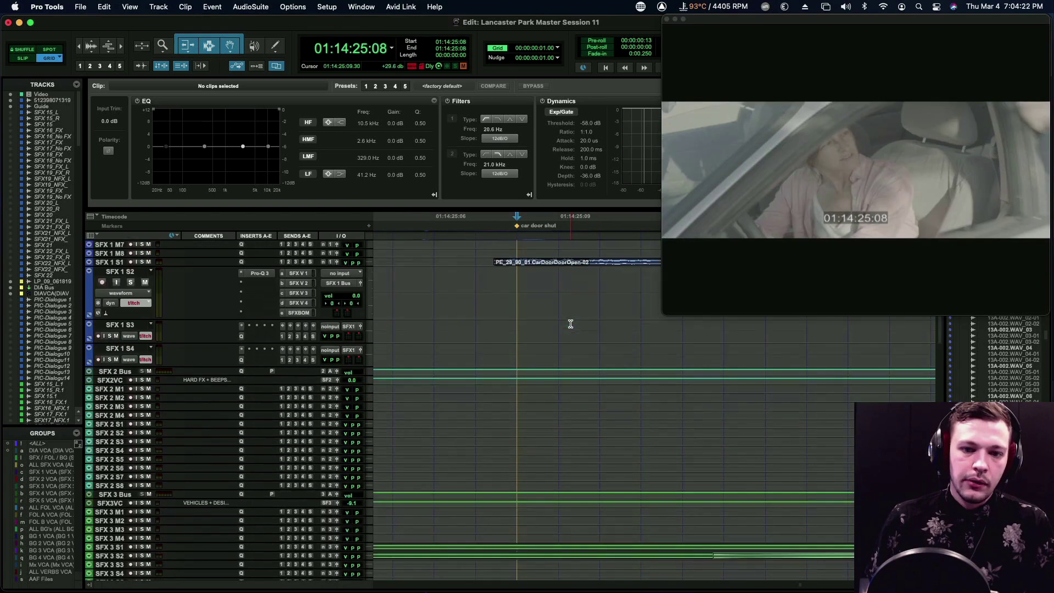
{"action": "left_click", "coordinate": [538, 394]}
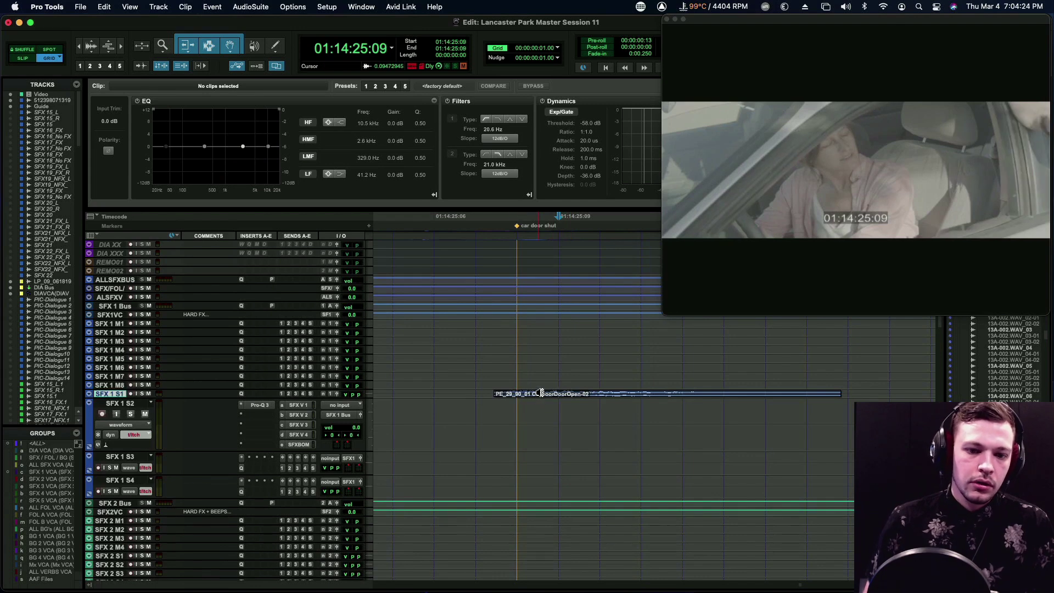
{"action": "key", "text": "ctrl+Up"}
{"action": "key", "text": "ctrl+Up"}
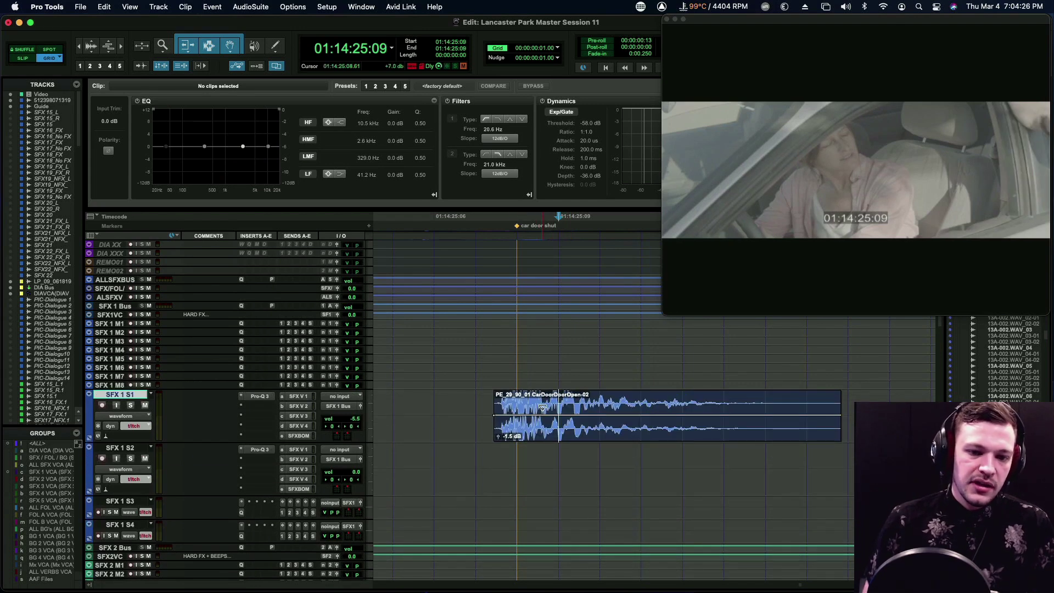
{"action": "key", "text": "ctrl+Up"}
{"action": "key", "text": "super+alt+bracketleft"}
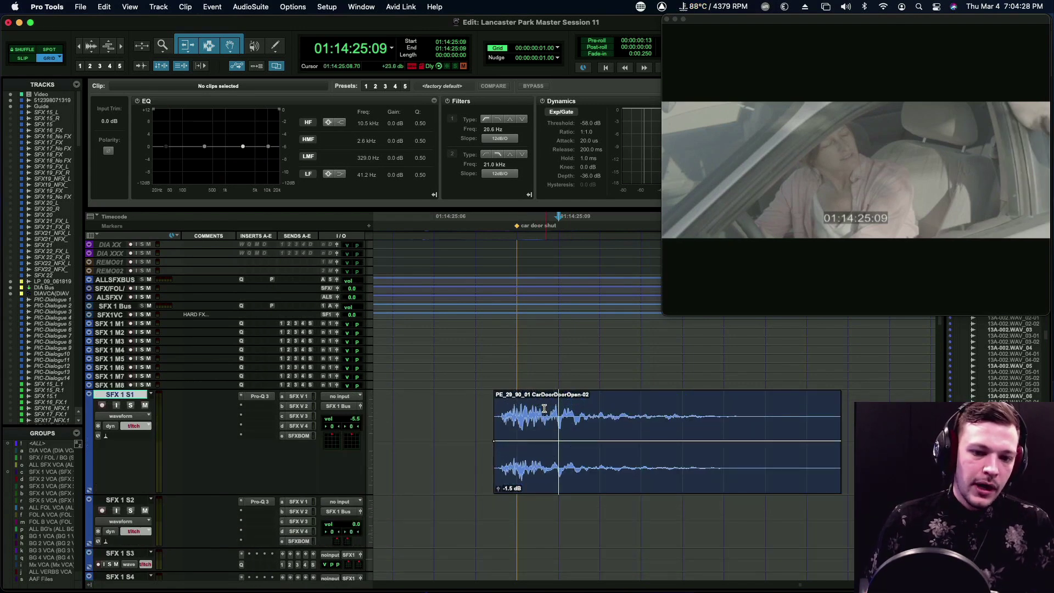
{"action": "left_click_drag", "start_coordinate": [554, 485], "coordinate": [596, 467]}
Solo SFX 1 S1 and audition the car door sync from 01:14:24:01, then shrink the track.
{"action": "key", "text": "r"}
{"action": "key", "text": "r"}
{"action": "key", "text": "r"}
{"action": "left_click", "coordinate": [419, 405]}
{"action": "key", "text": "shift+s"}
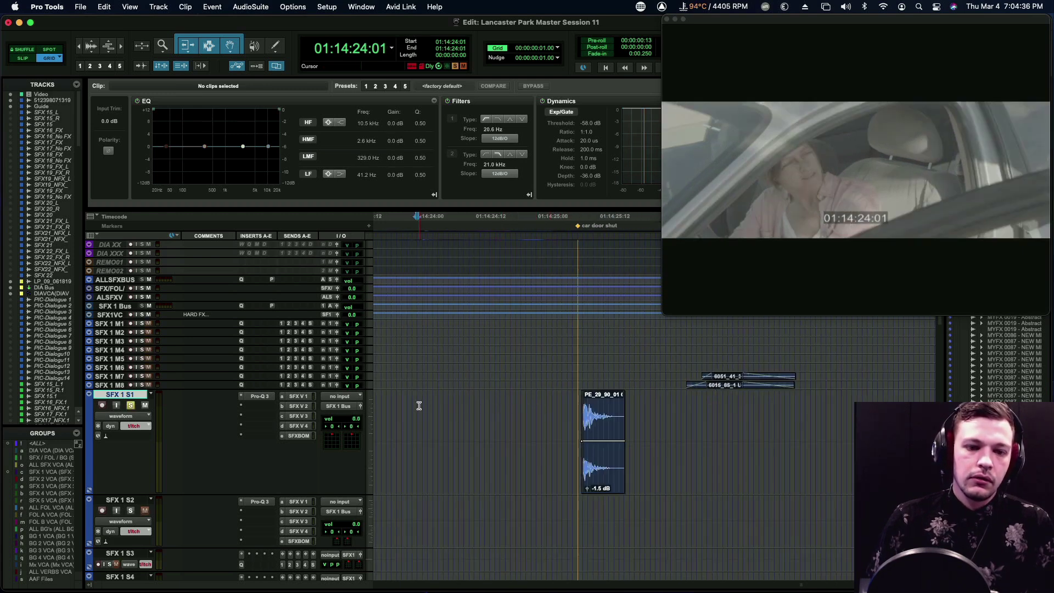
{"action": "key", "text": "space"}
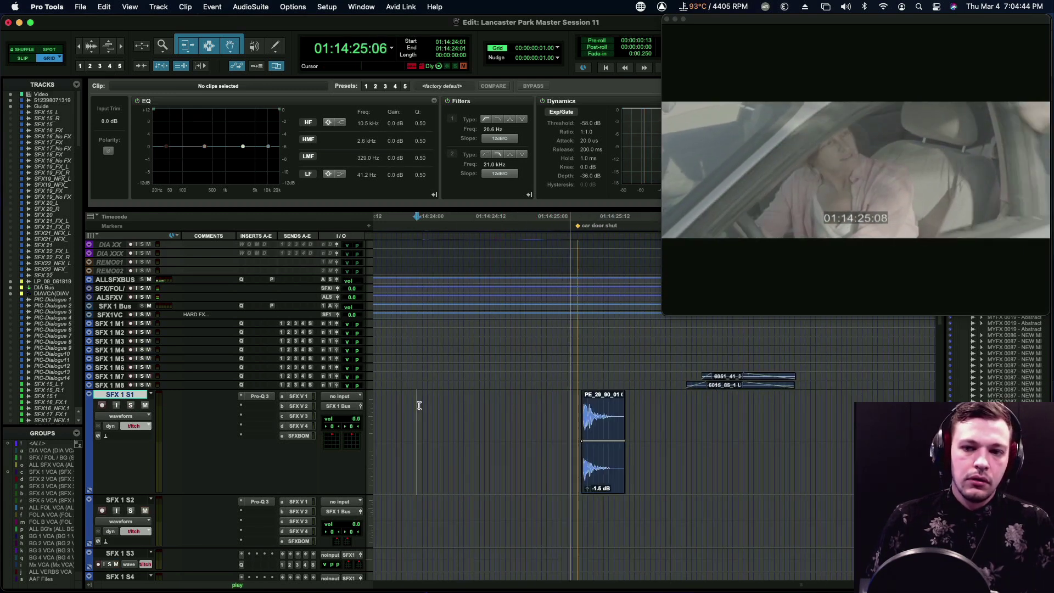
{"action": "key", "text": "r"}
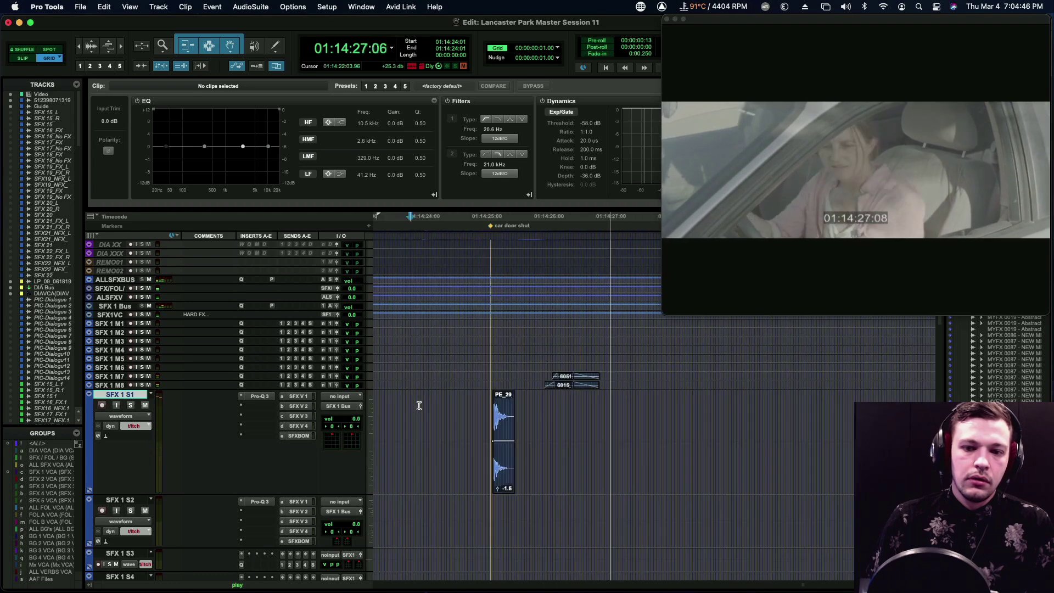
{"action": "key", "text": "space"}
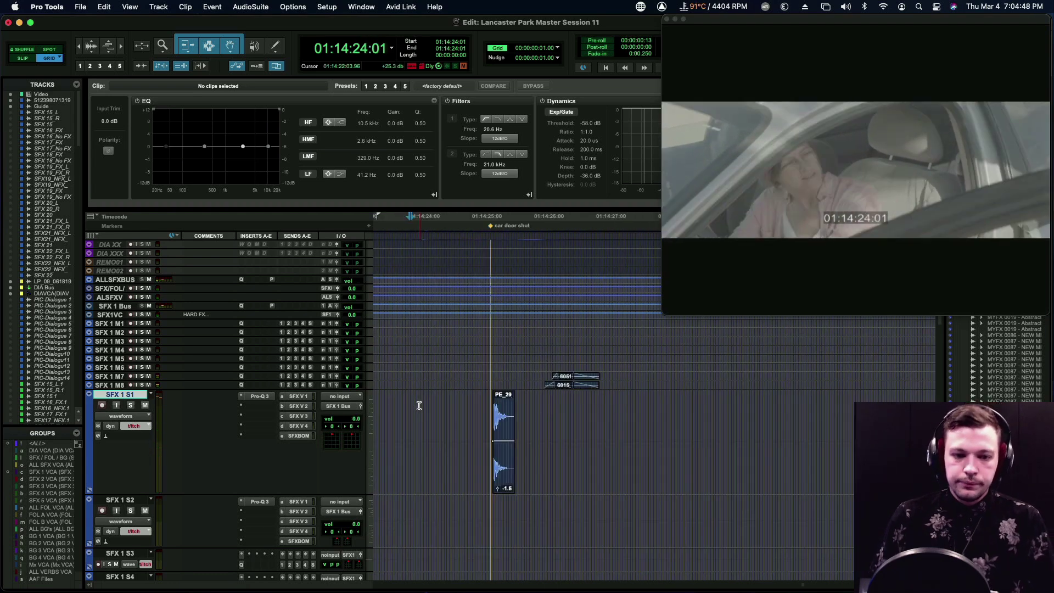
{"action": "key", "text": "r"}
{"action": "key", "text": "r"}
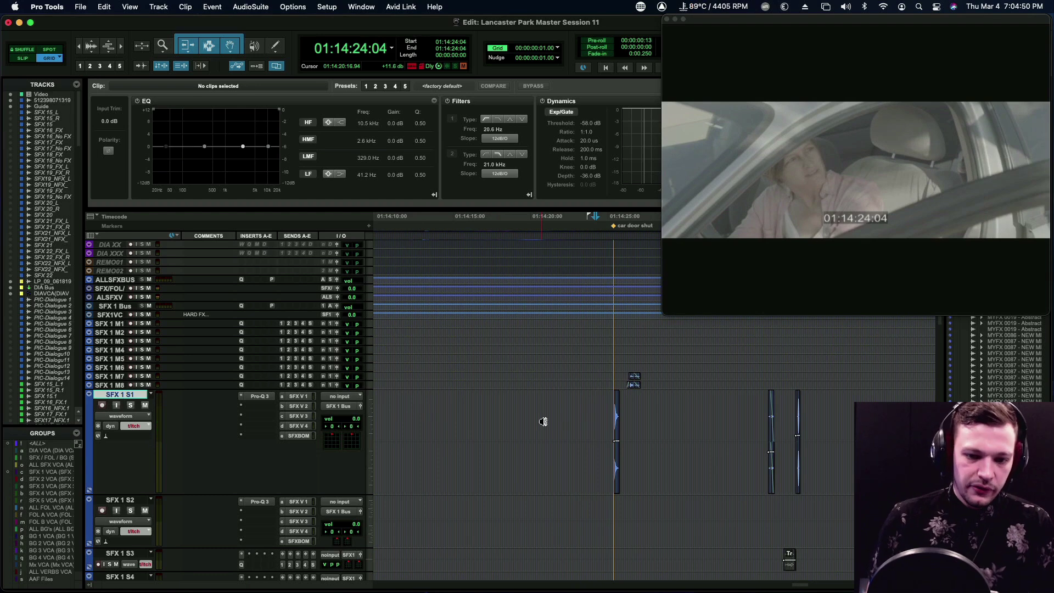
{"action": "key", "text": "ctrl+Down"}
{"action": "key", "text": "semicolon"}
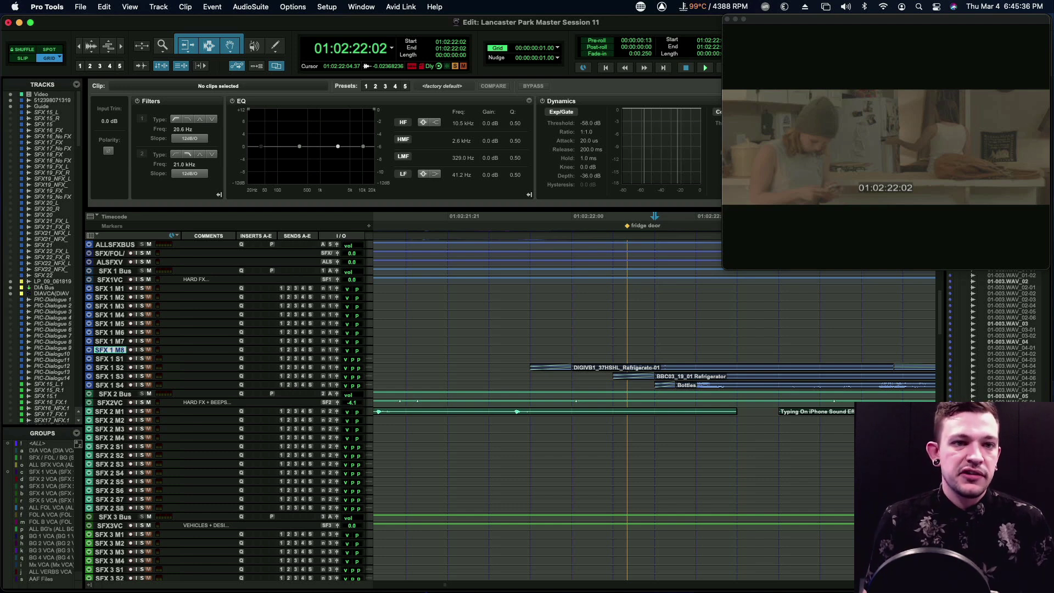
Check the quarter-frame value in Setup > Video Sync Offset and confirm it with OK.
{"action": "left_click", "coordinate": [361, 7]}
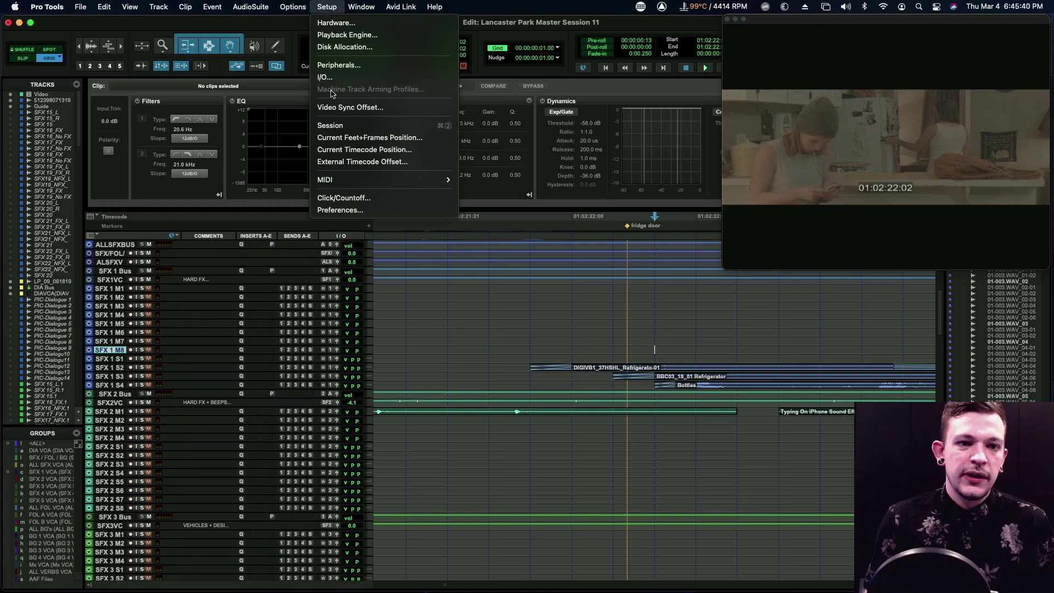
{"action": "left_click", "coordinate": [337, 108]}
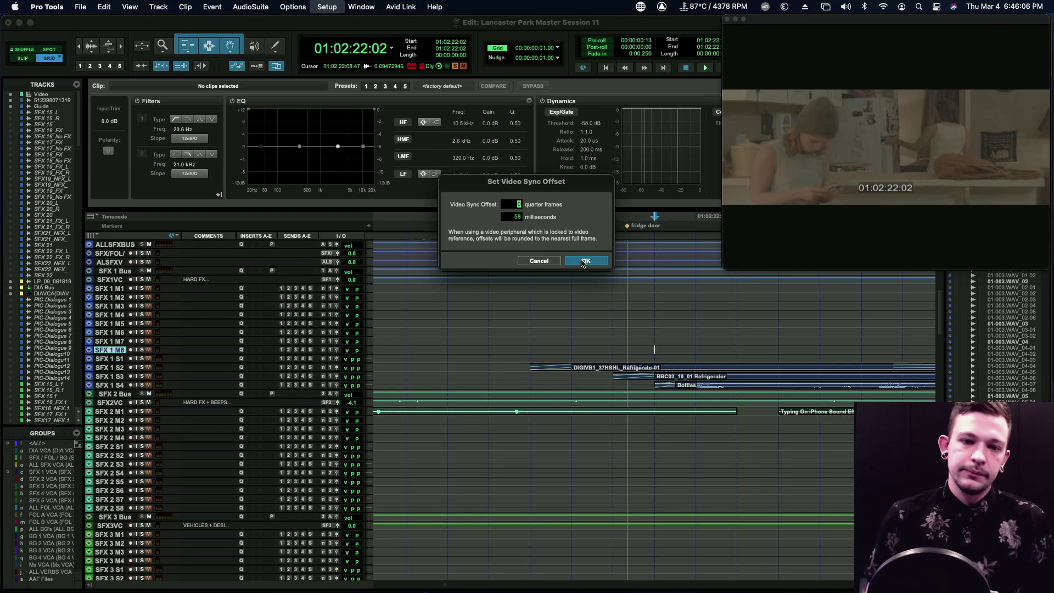
{"action": "left_click", "coordinate": [584, 260]}
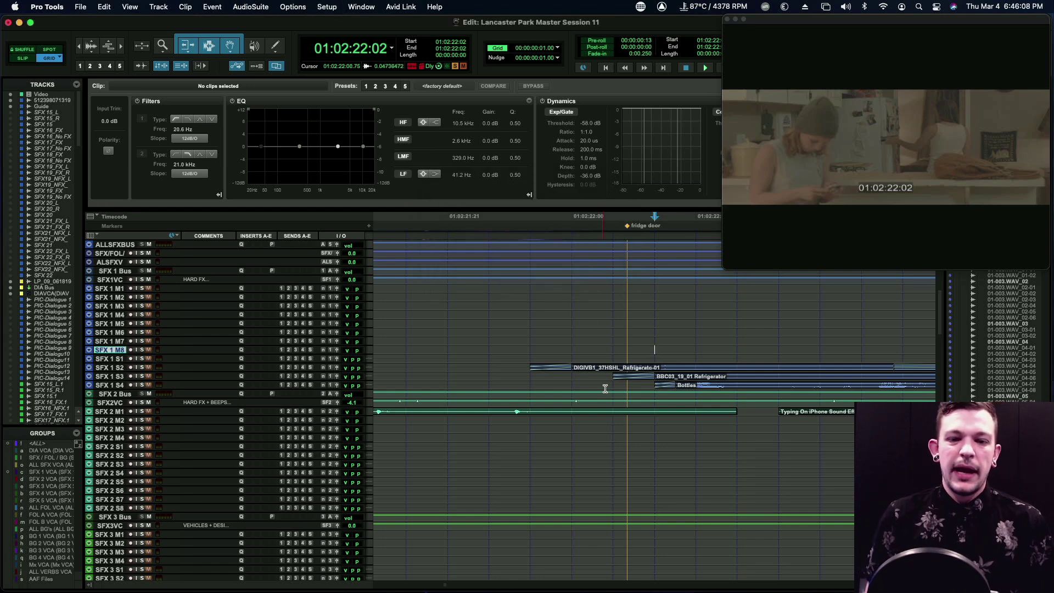
Select the one frame from 01:02:21:23 to 01:02:22:00 across SFX 1 M6 and M7.
{"action": "left_click", "coordinate": [571, 348]}
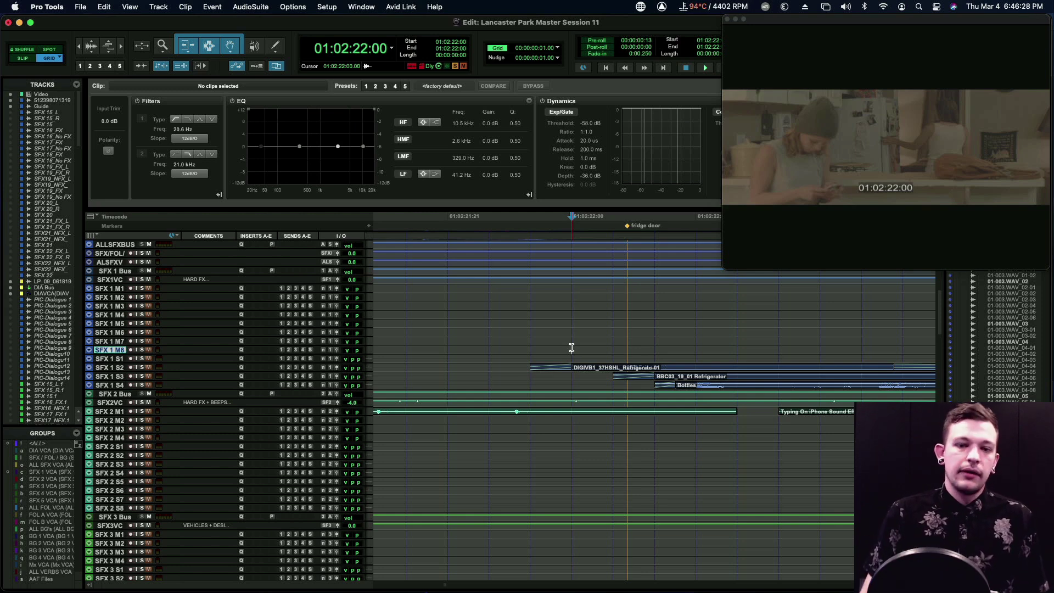
{"action": "left_click_drag", "start_coordinate": [533, 339], "coordinate": [735, 336]}
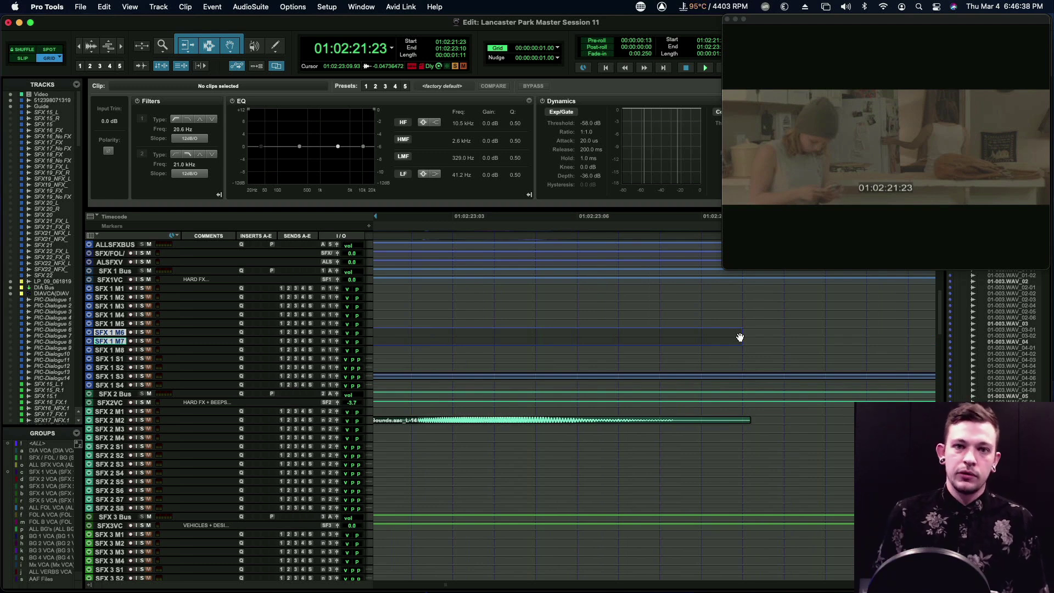
{"action": "scroll", "coordinate": [739, 337], "scroll_direction": "left", "scroll_amount": 15}
{"action": "scroll", "coordinate": [739, 337], "scroll_direction": "right", "scroll_amount": 6}
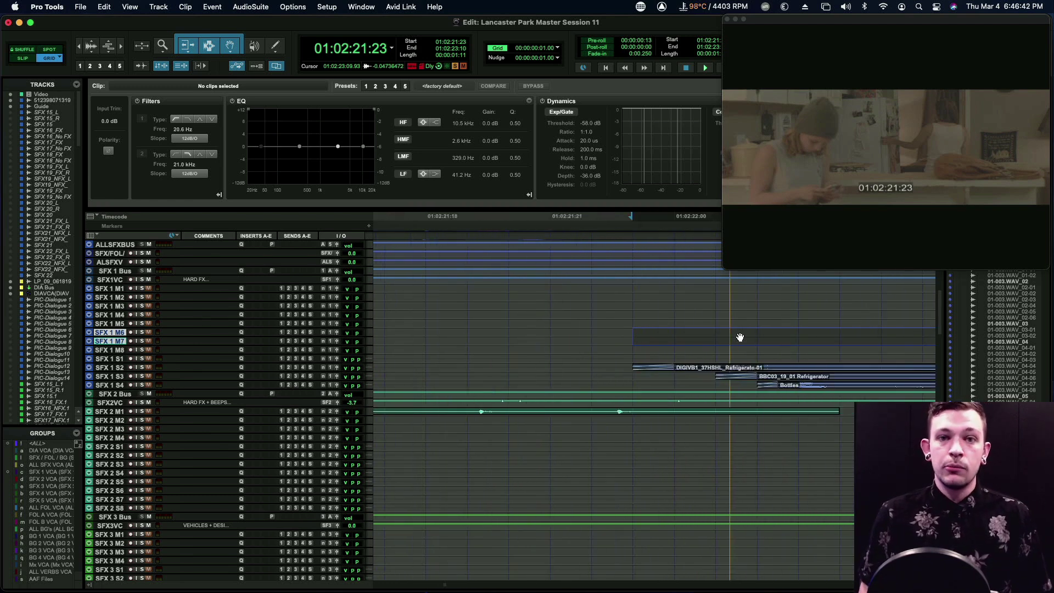